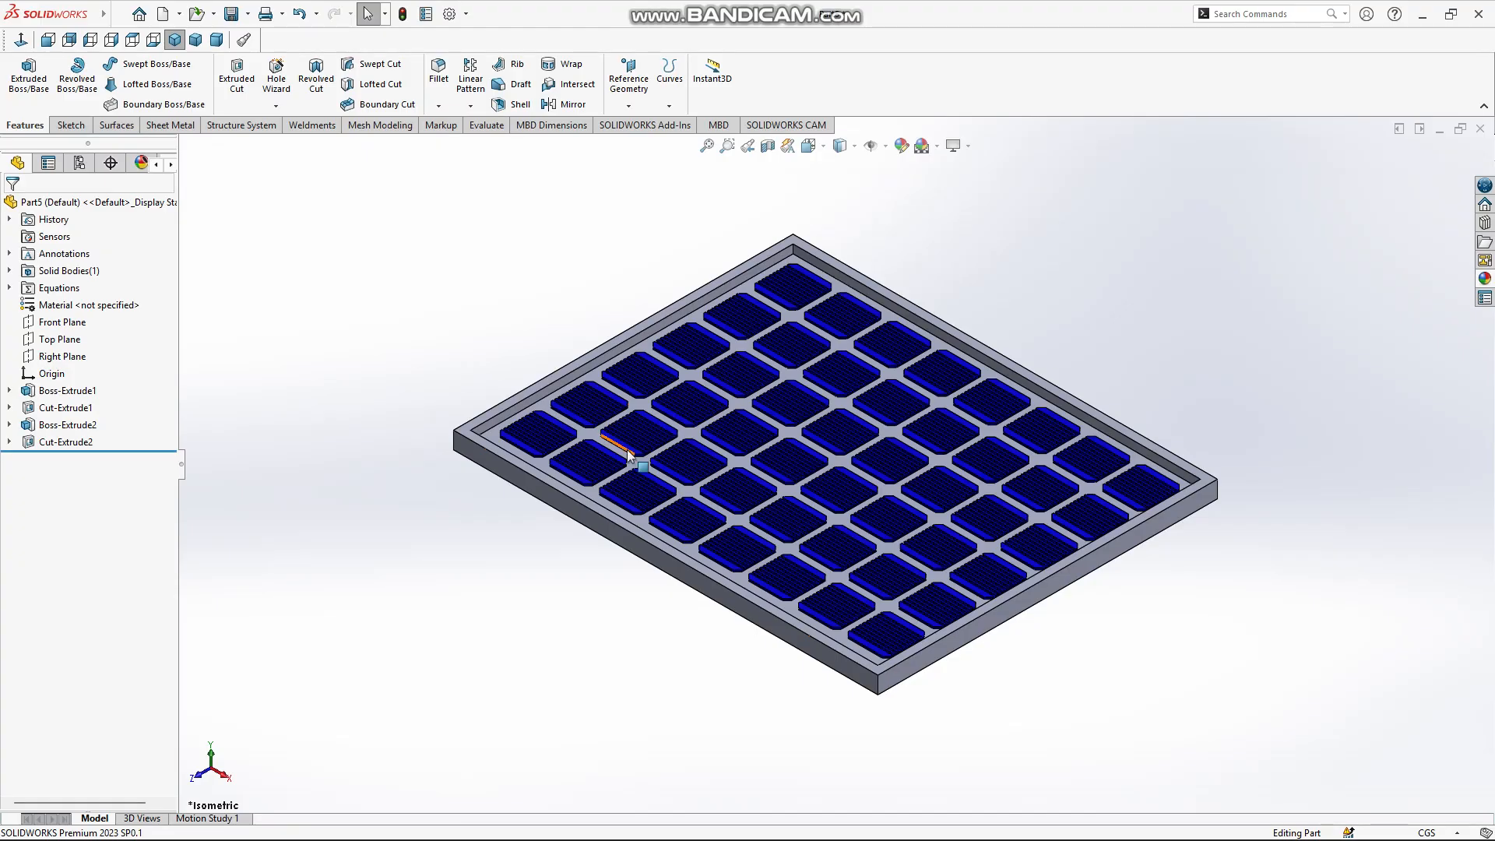
pyautogui.moveTo(609, 418); pyautogui.dragTo(600, 456, button='middle')
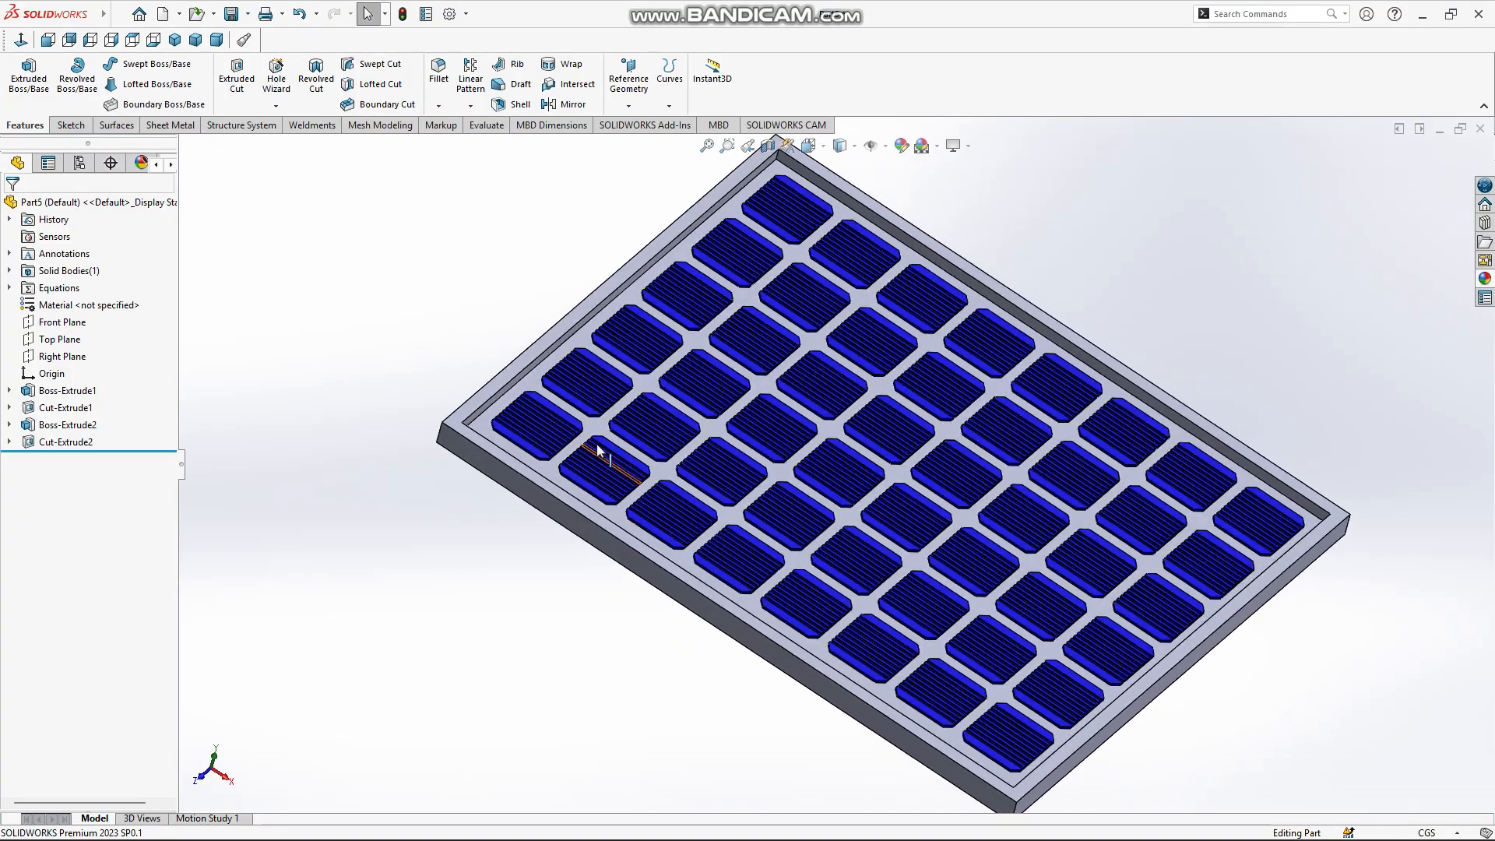
pyautogui.moveTo(664, 307); pyautogui.dragTo(627, 317, button='middle')
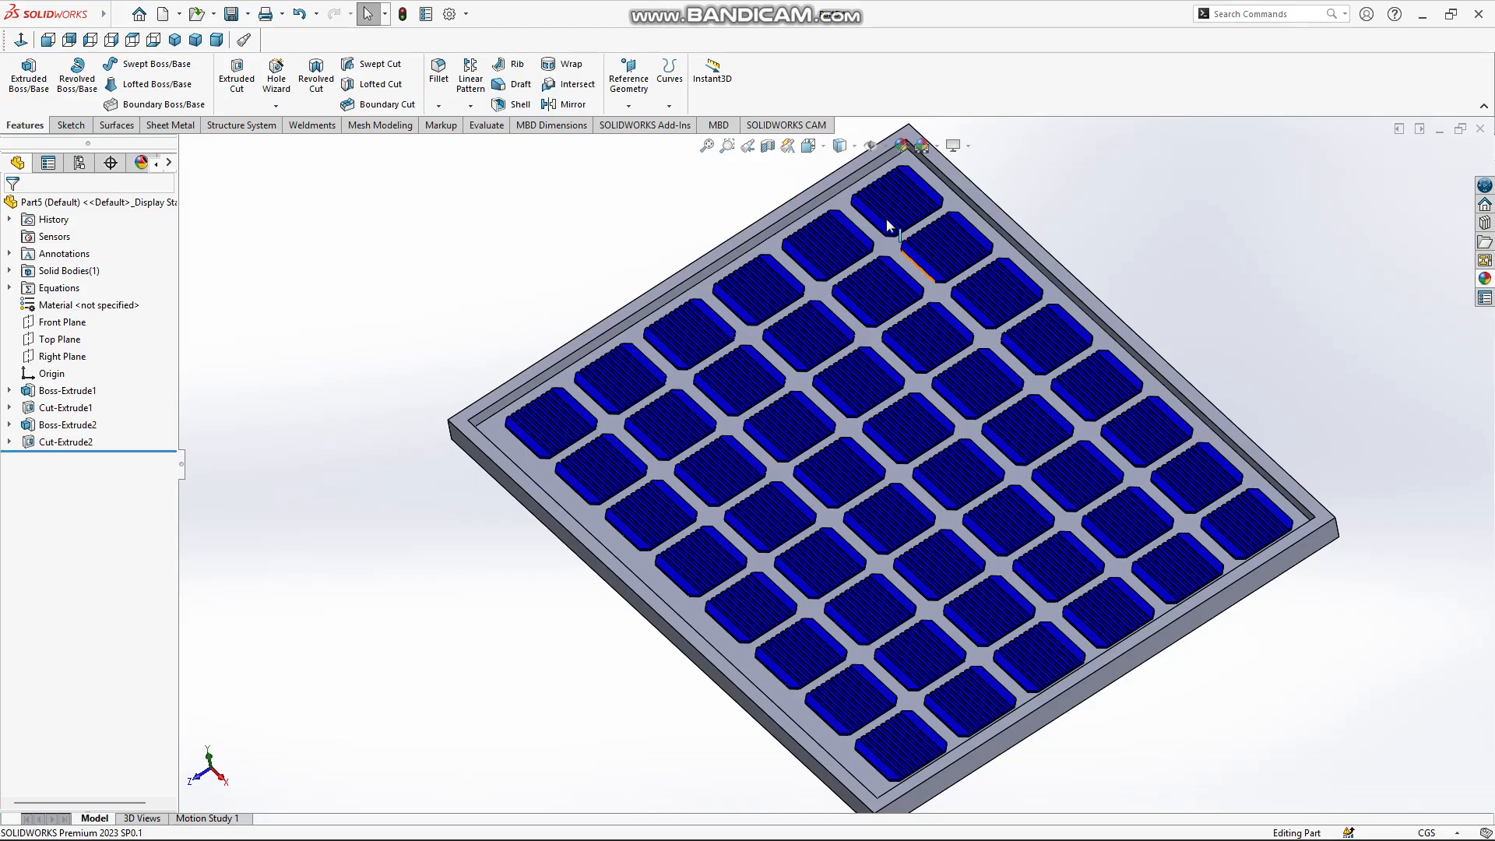
pyautogui.scroll(2, 896, 253)
pyautogui.scroll(-3, 872, 300)
pyautogui.click(71, 444)
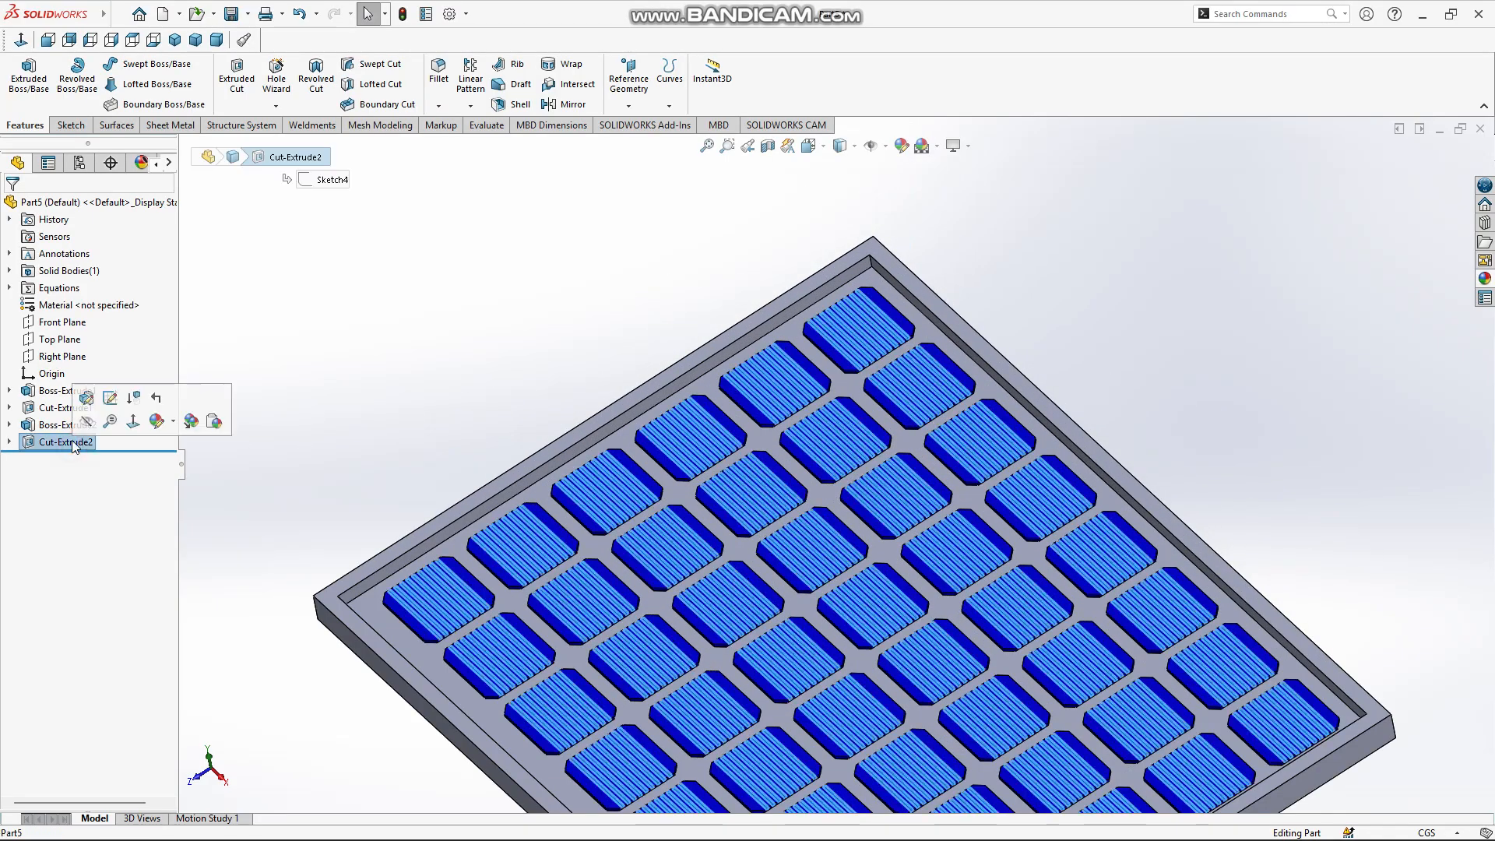
pyautogui.click(204, 236)
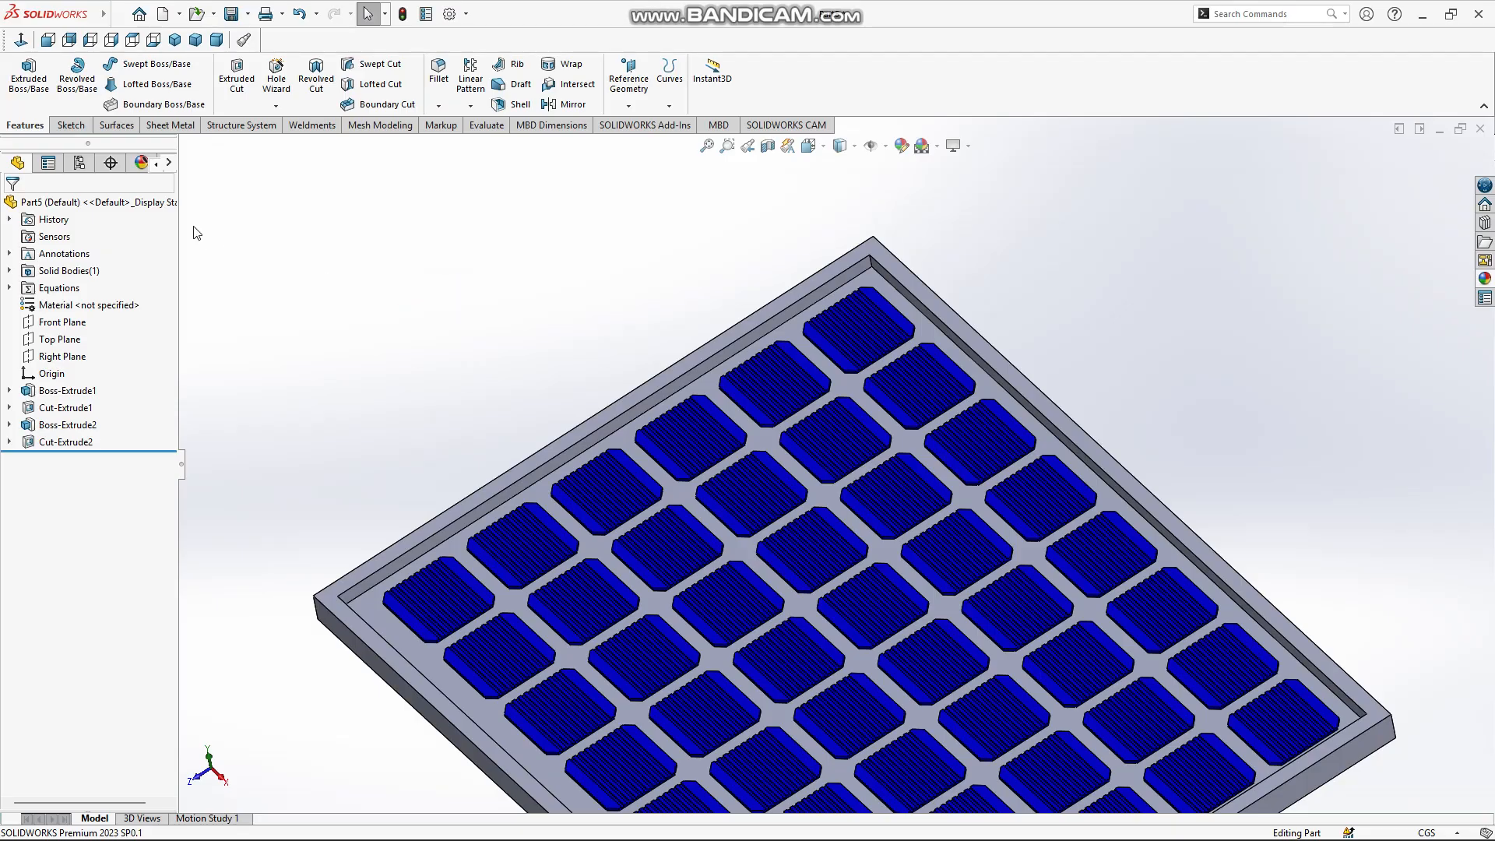
# Start a new sketch on the top face of the corner solar cell
pyautogui.click(77, 129)
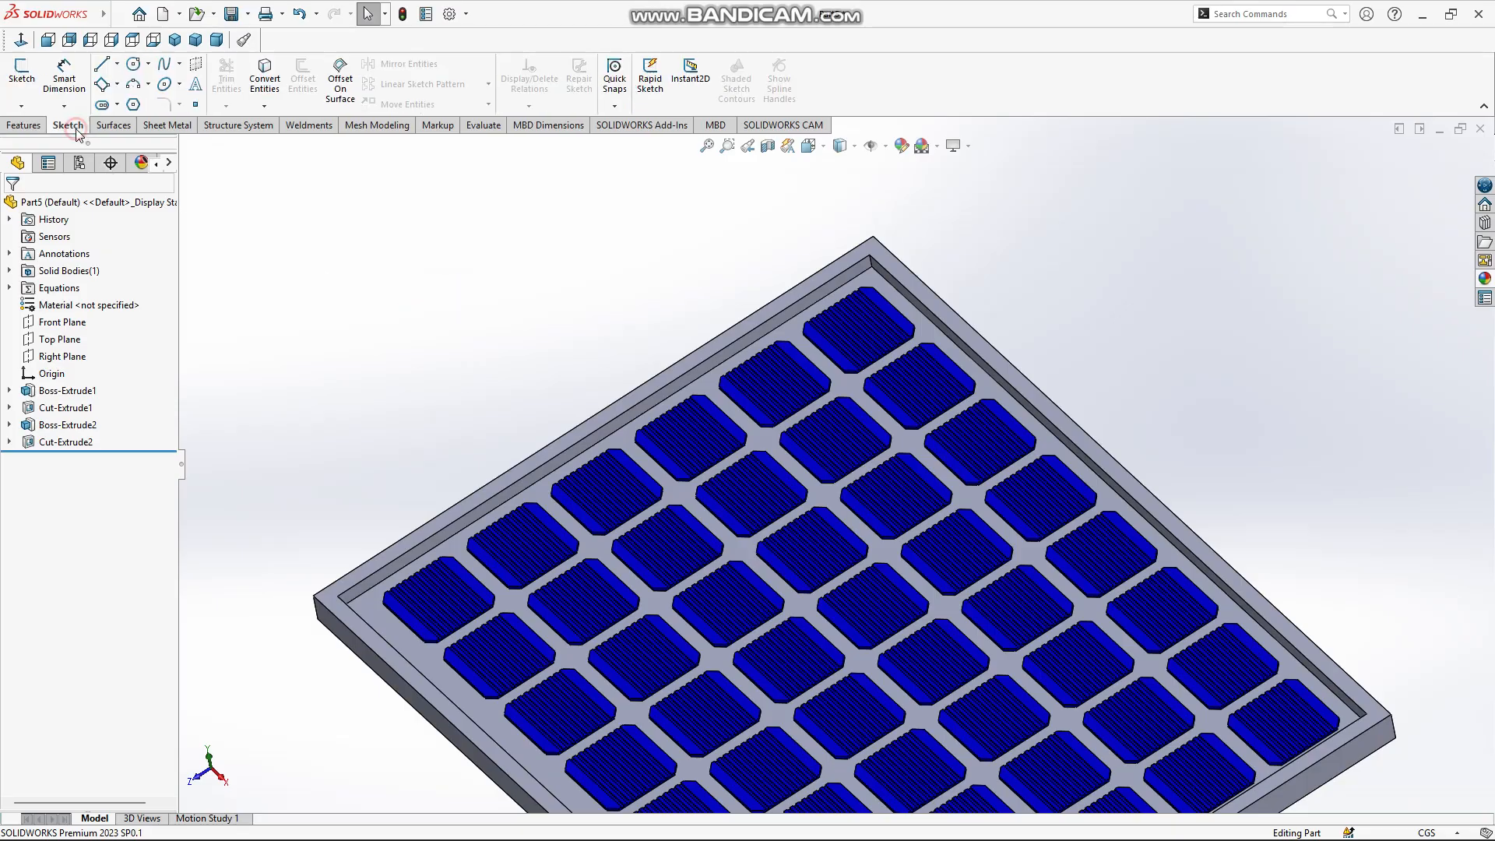
pyautogui.click(22, 74)
pyautogui.scroll(-6, 926, 348)
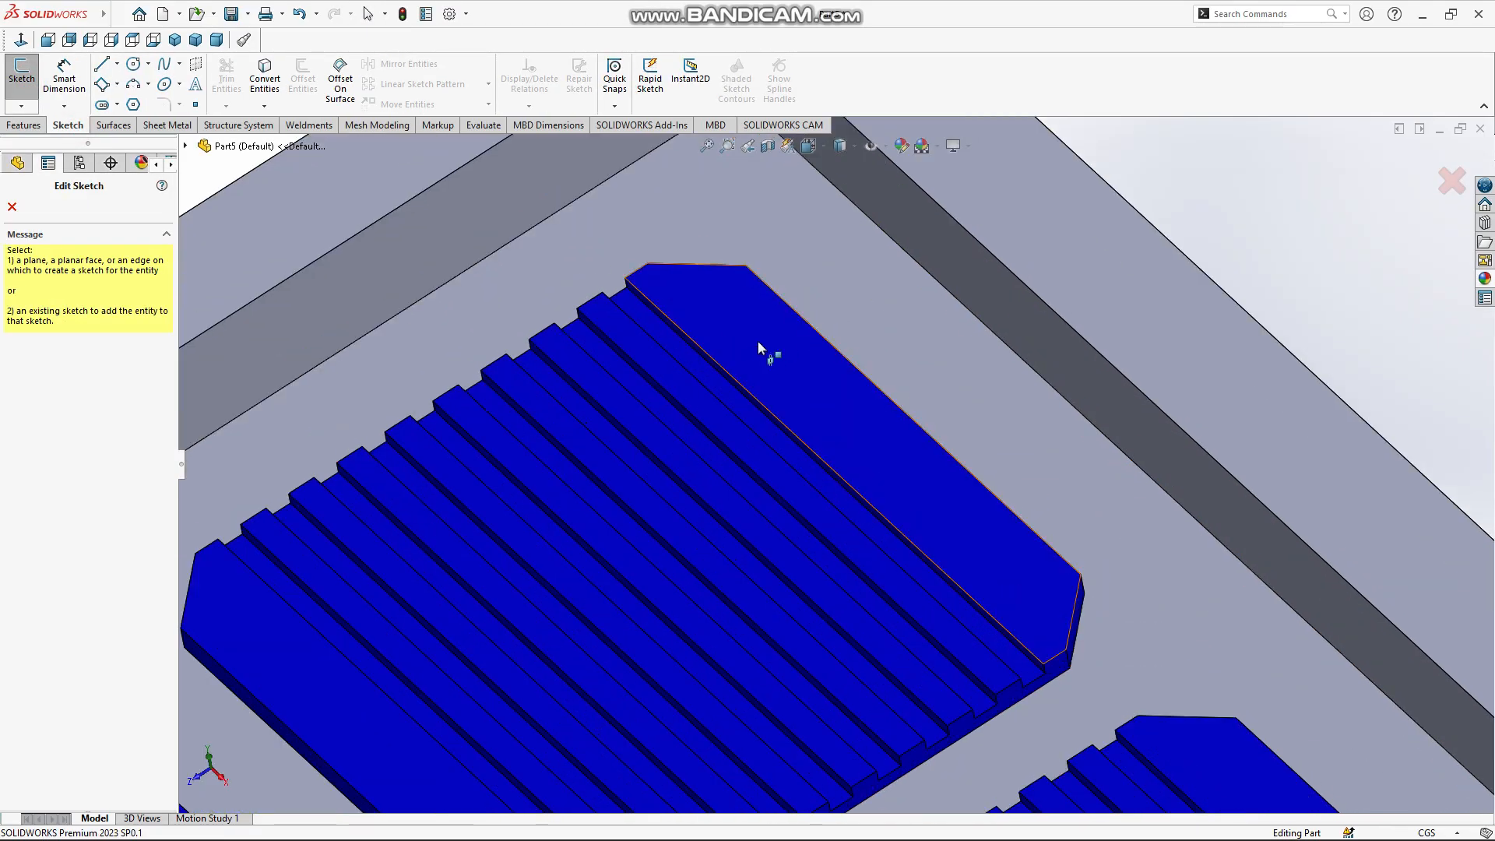
pyautogui.click(732, 344)
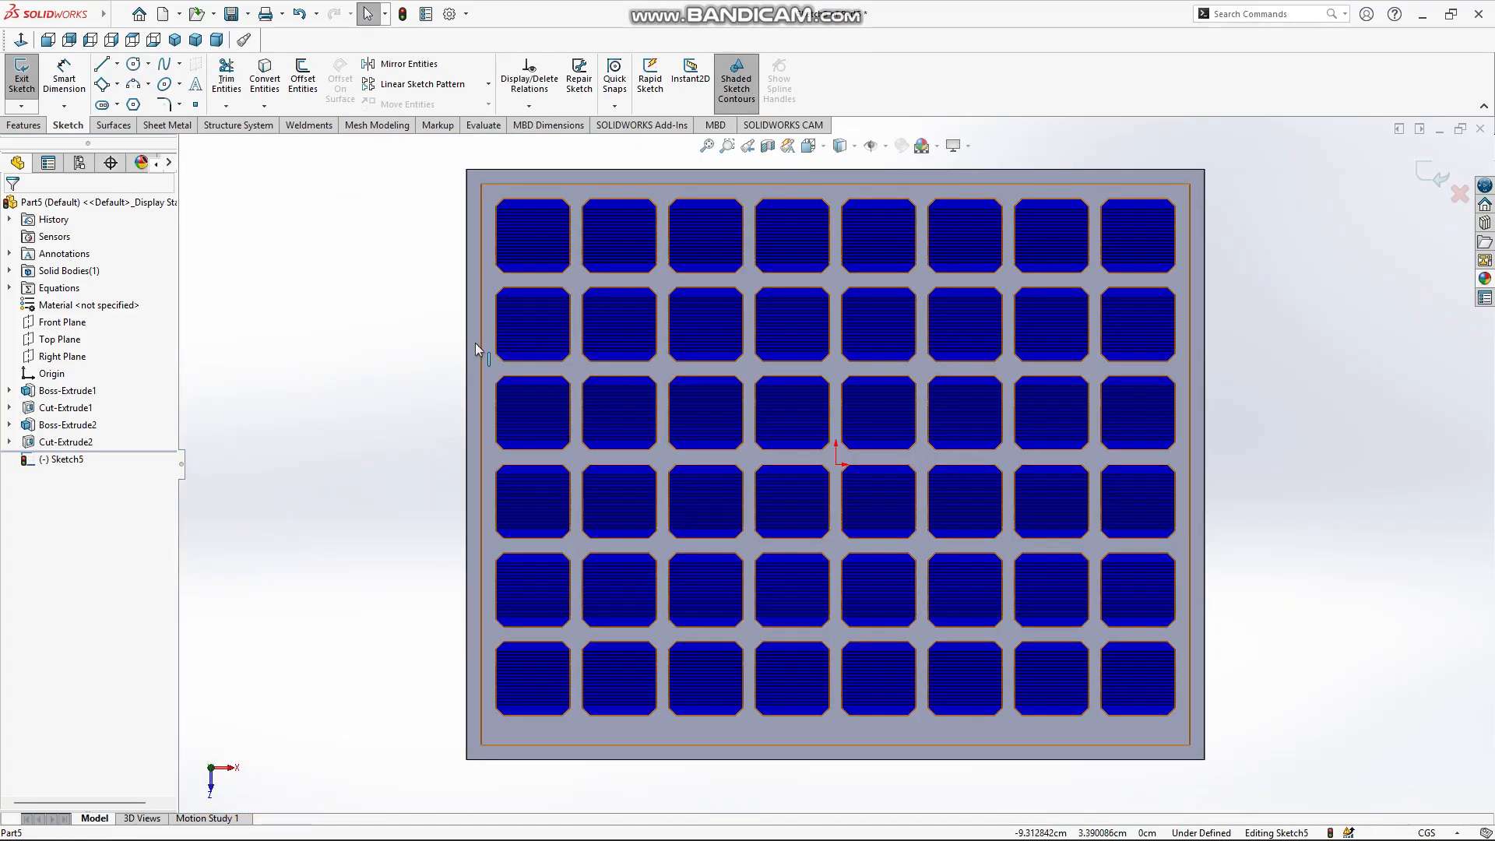
# Sketch a narrow vertical corner rectangle about 0.61 cm wide and 18.17 cm long down the leftmost column of cells
pyautogui.moveTo(341, 274); pyautogui.dragTo(412, 279, button='right')
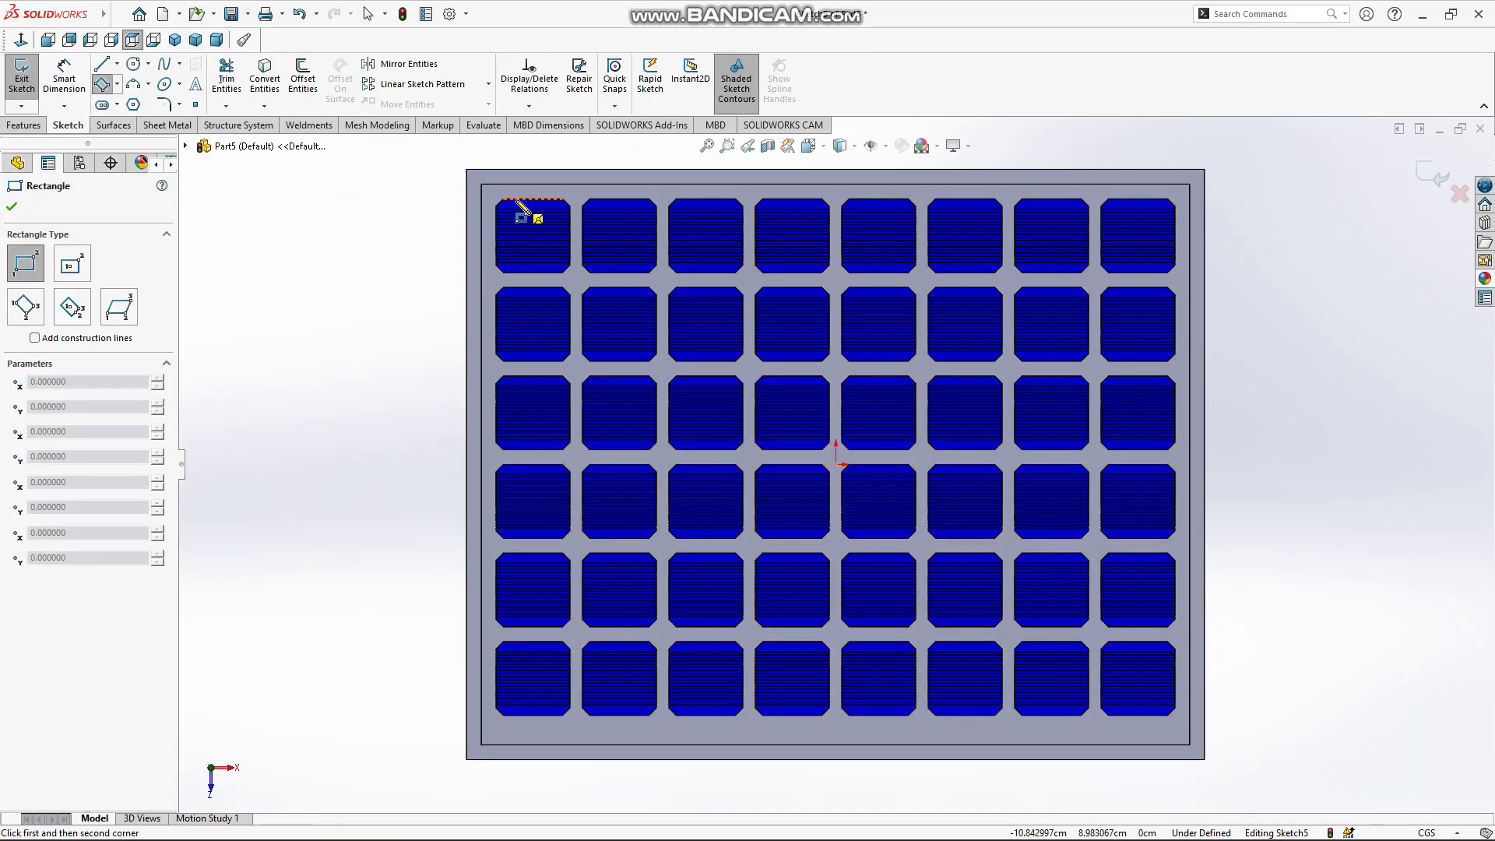
pyautogui.click(508, 198)
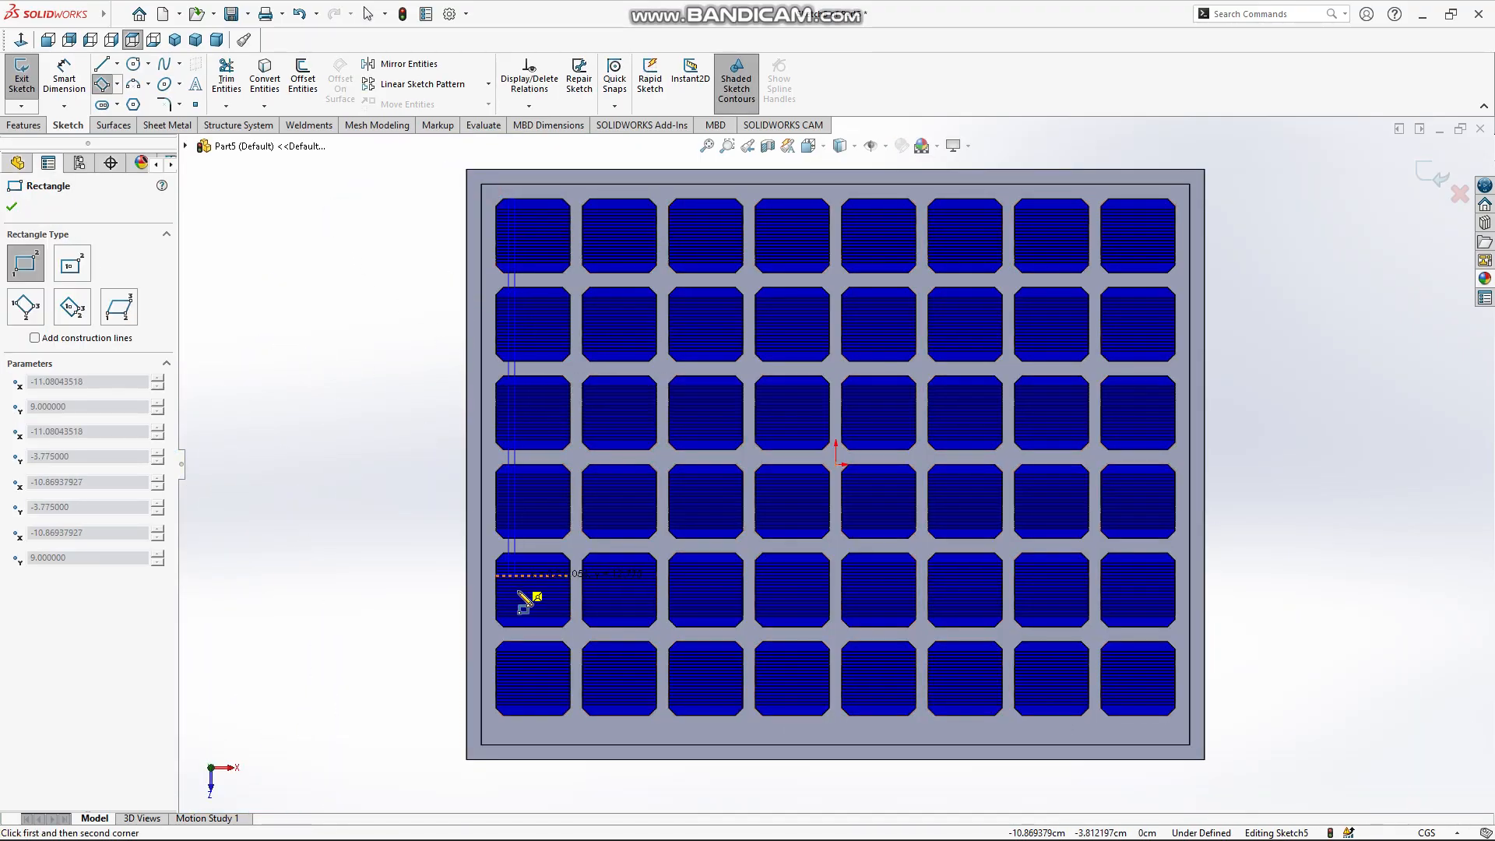
pyautogui.click(528, 735)
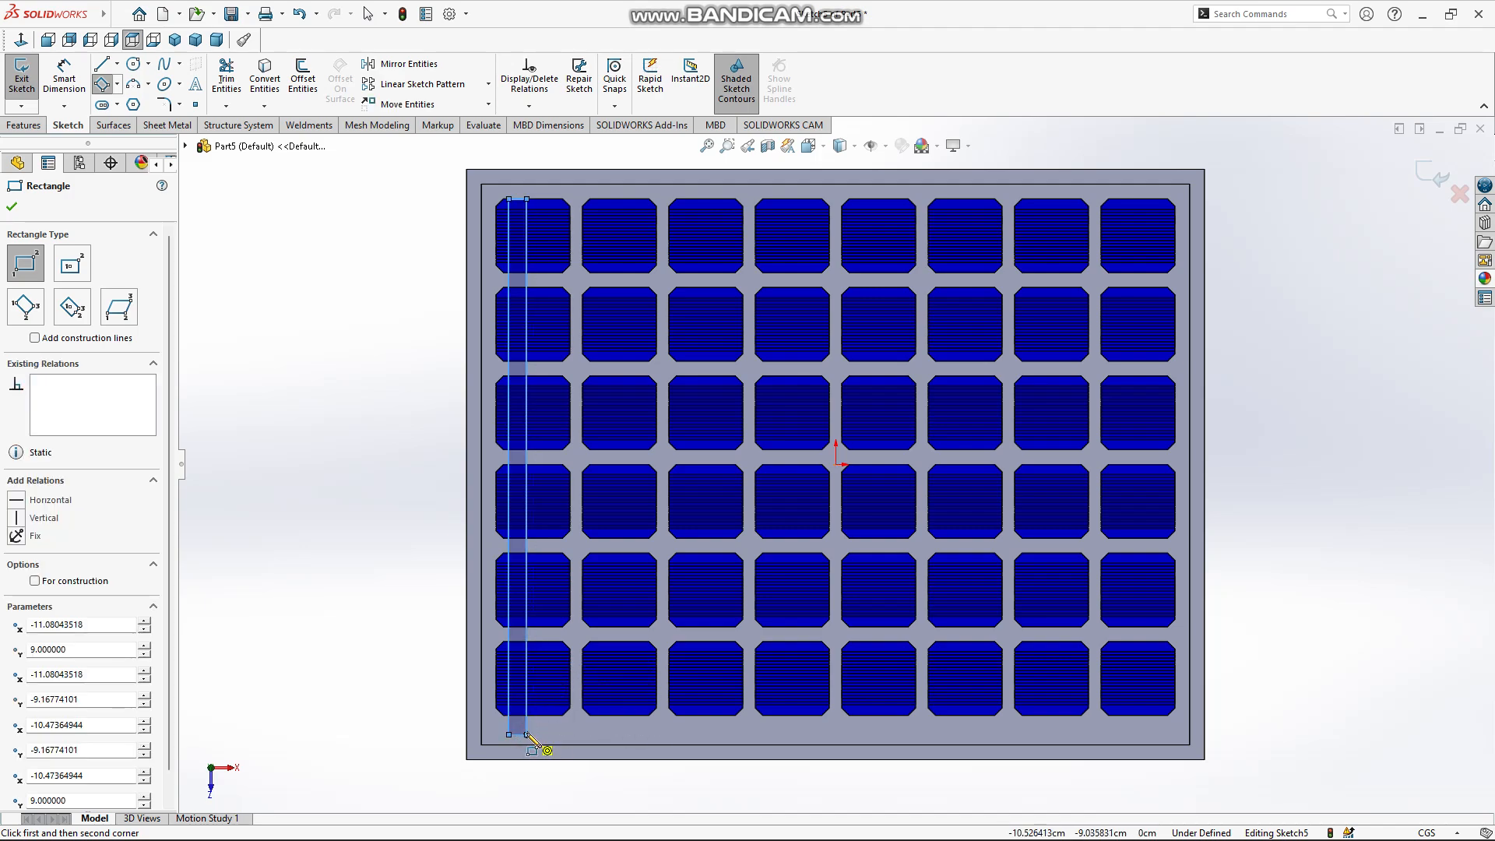
pyautogui.press('Escape')
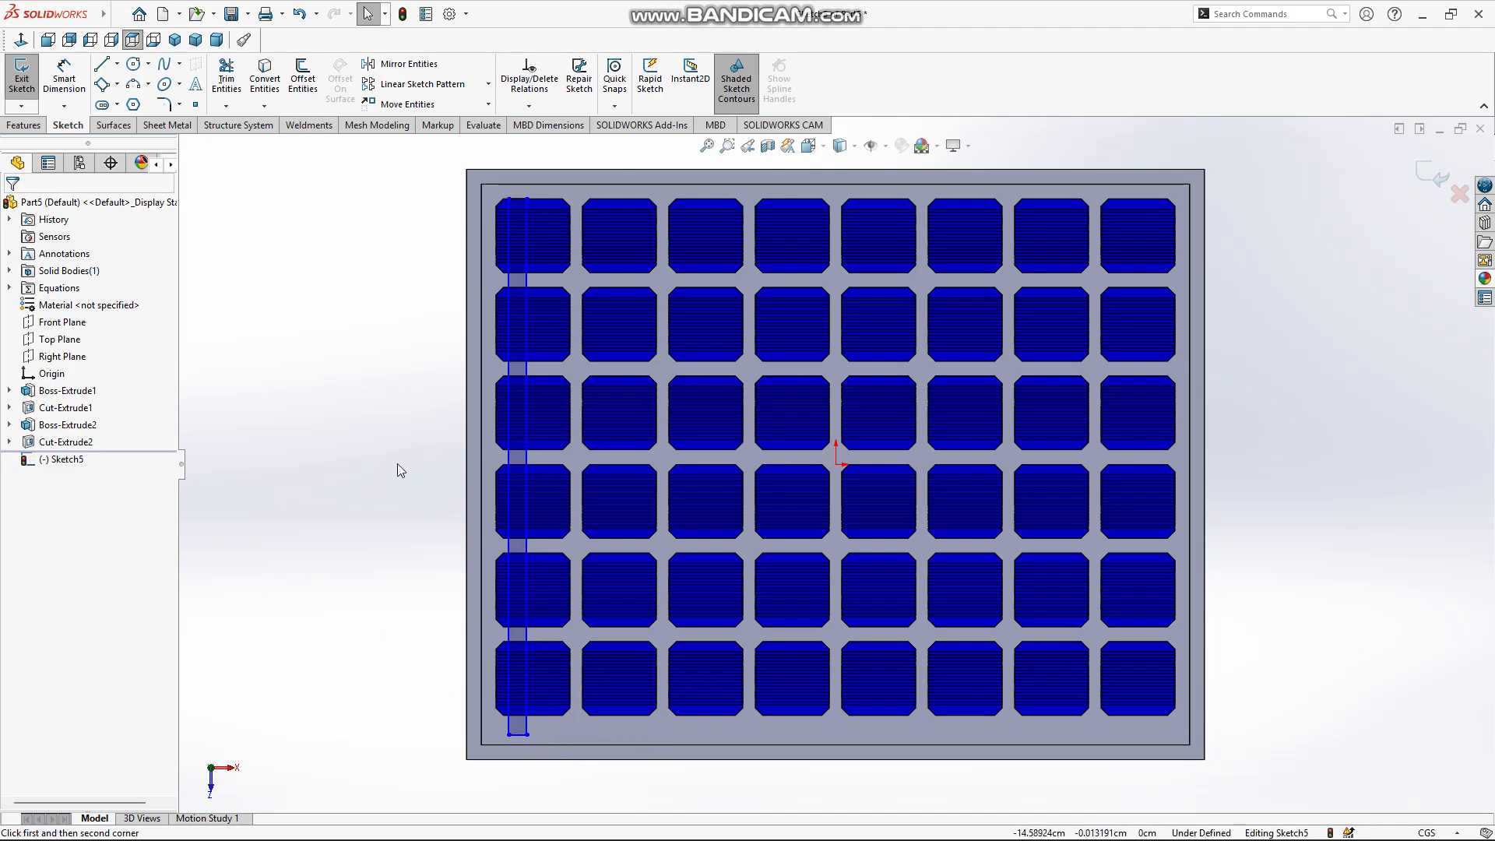
# Dimension the distance from the cell's left edge to the rectangle's left side as 0.5 cm
pyautogui.moveTo(404, 464); pyautogui.dragTo(414, 200, button='right')
pyautogui.scroll(6, 558, 294)
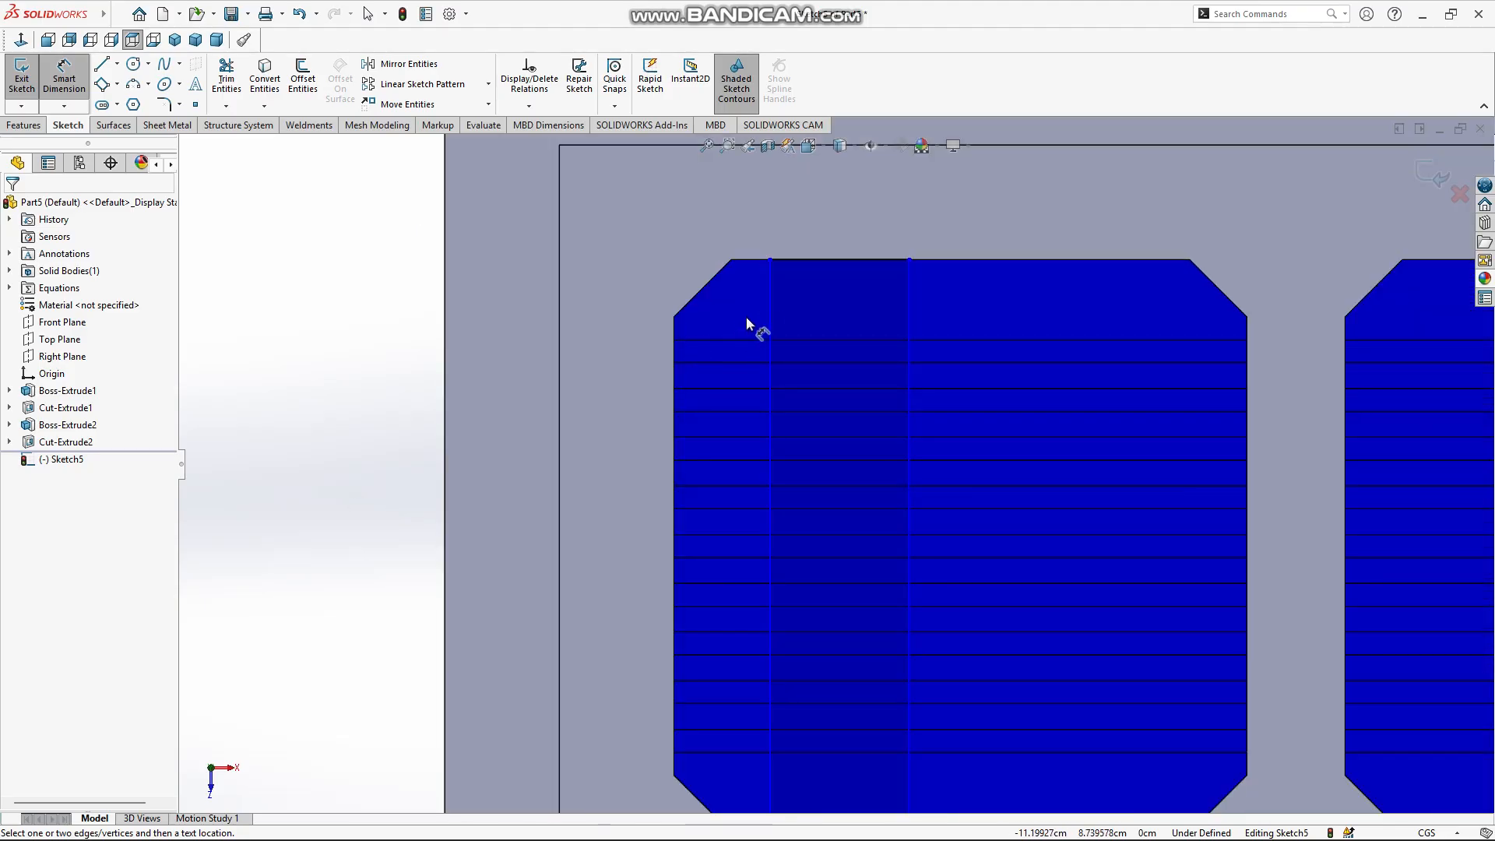
pyautogui.click(768, 313)
pyautogui.click(675, 326)
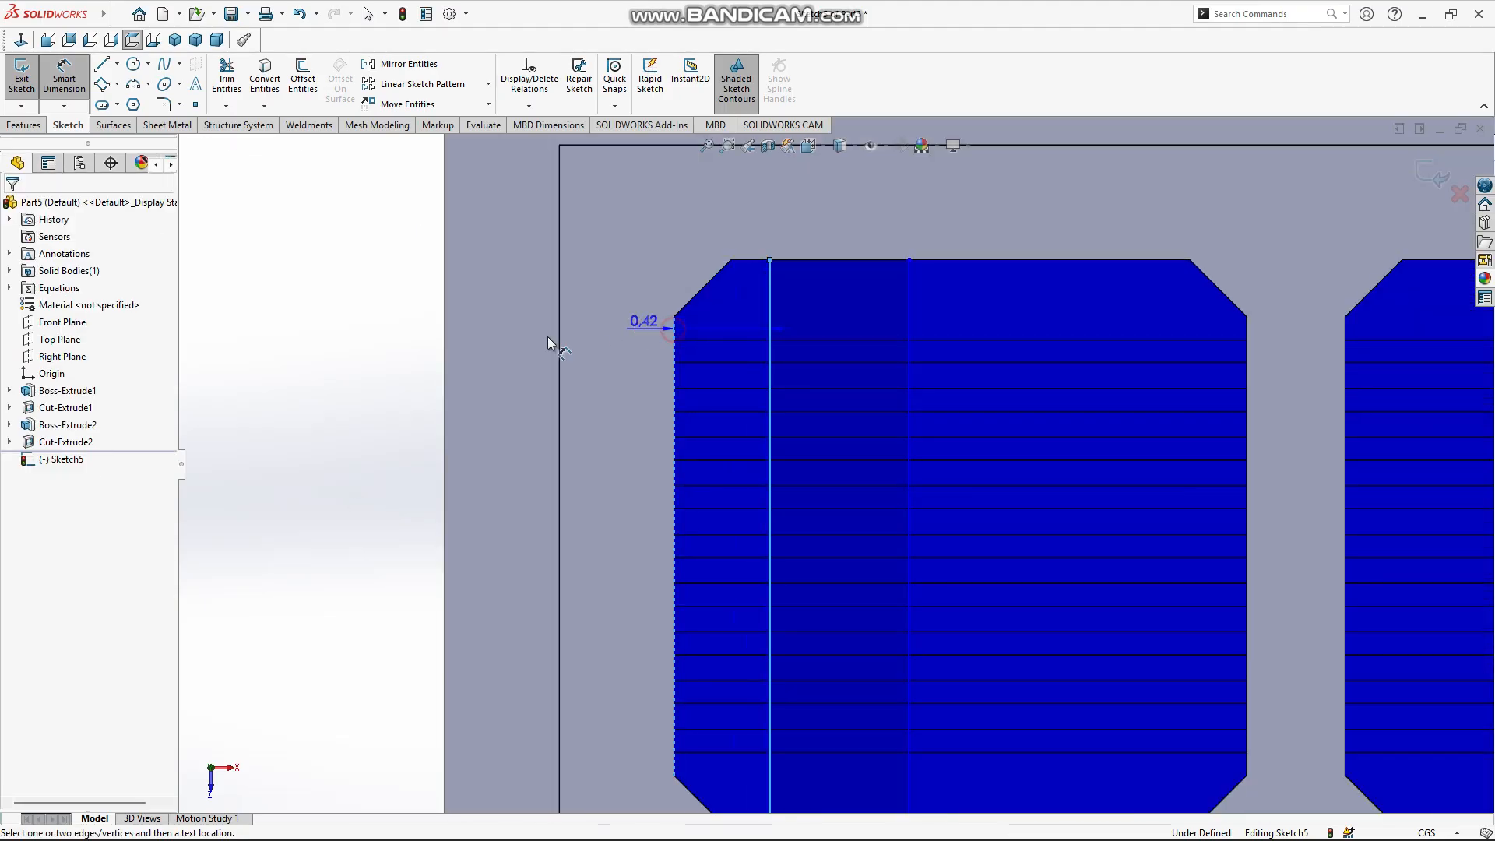
pyautogui.click(365, 361)
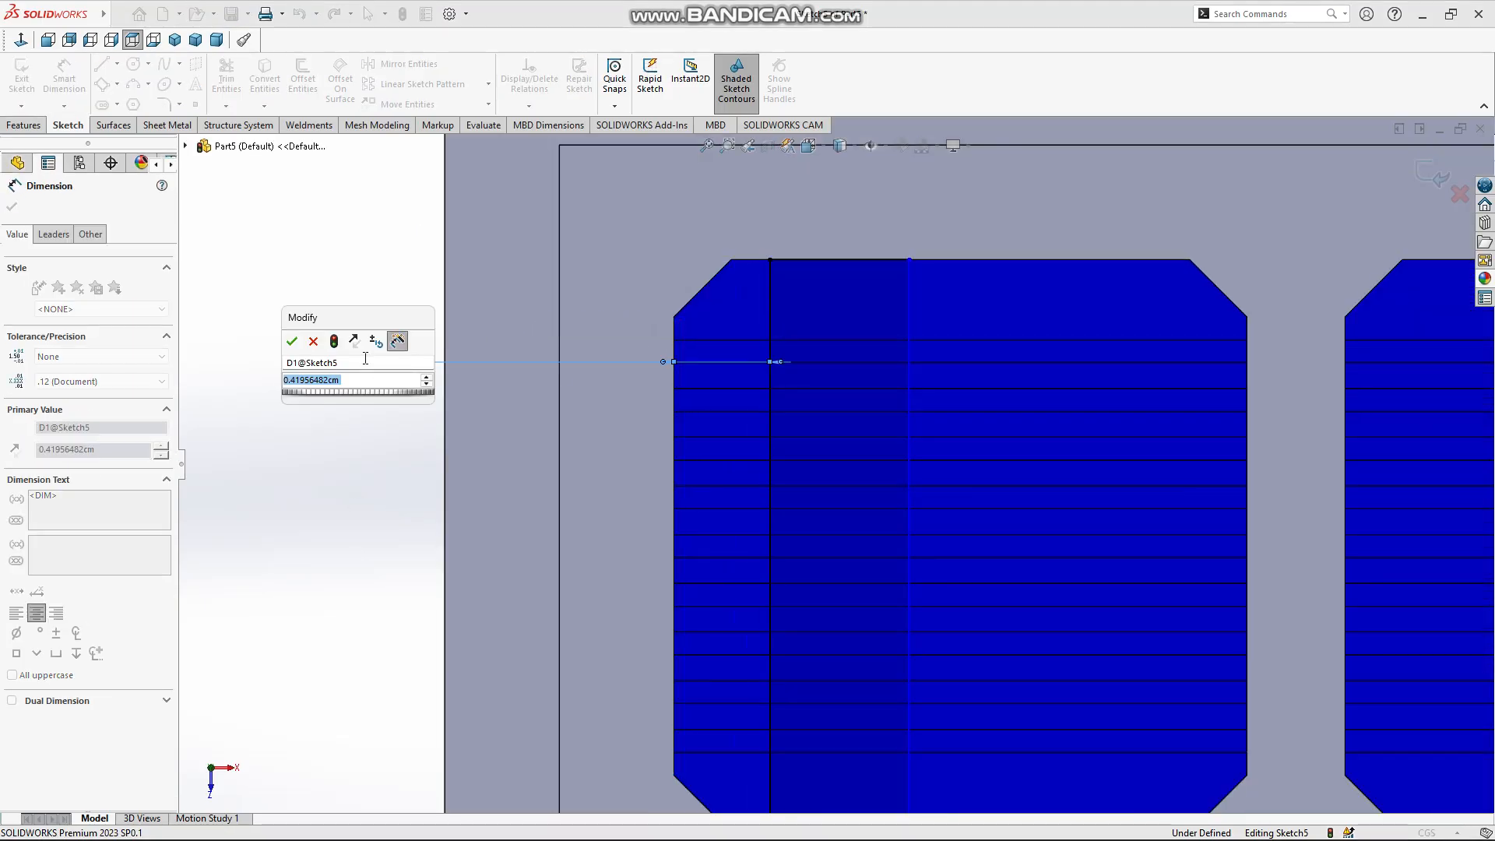
pyautogui.write('0.5')
pyautogui.press('Return')
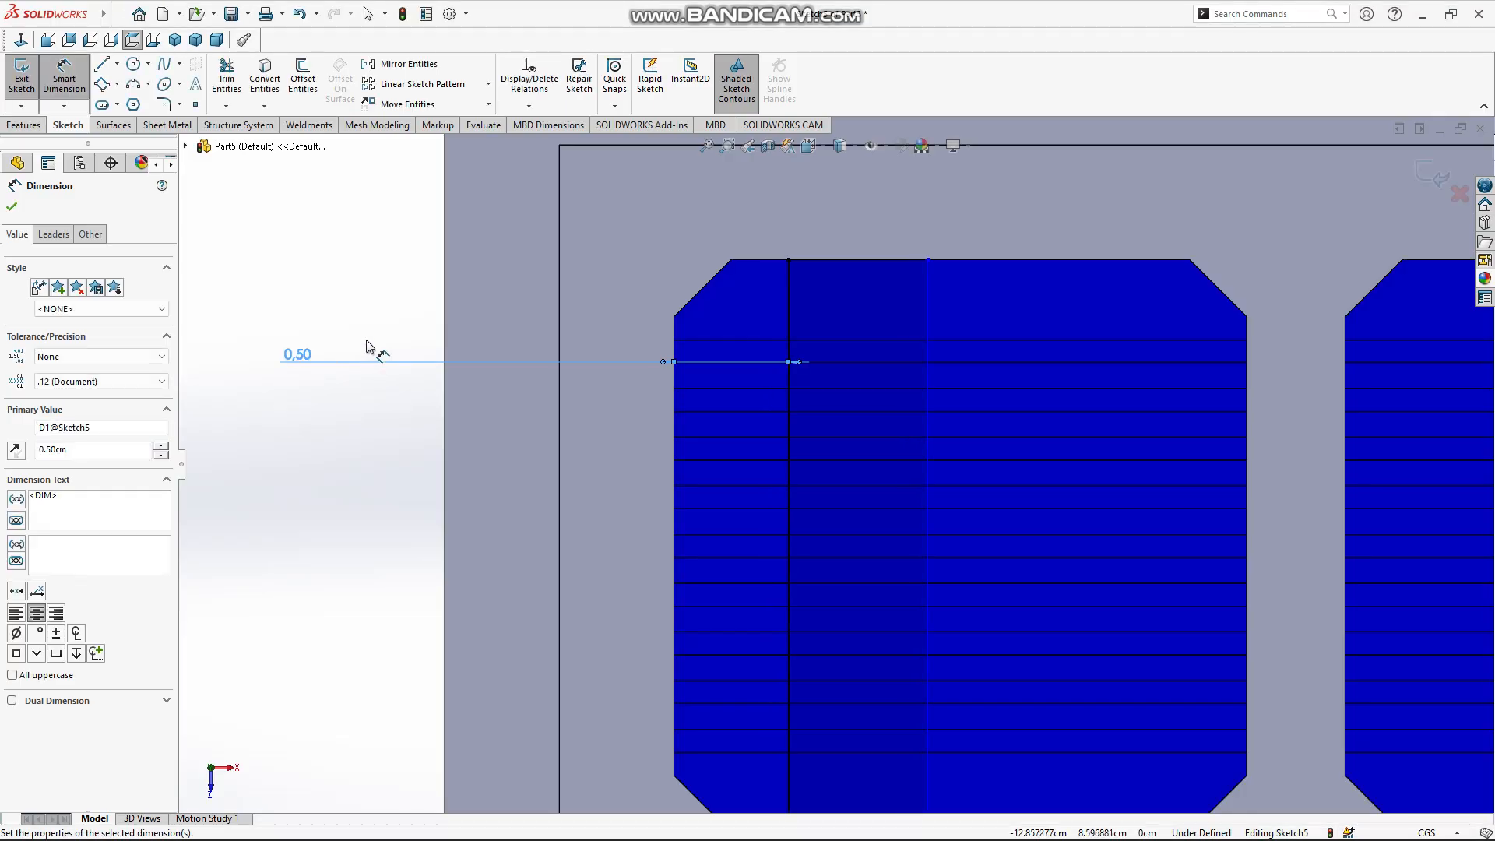
# Dimension the rectangle's width as 0.5 cm and reposition the dimension text
pyautogui.click(870, 264)
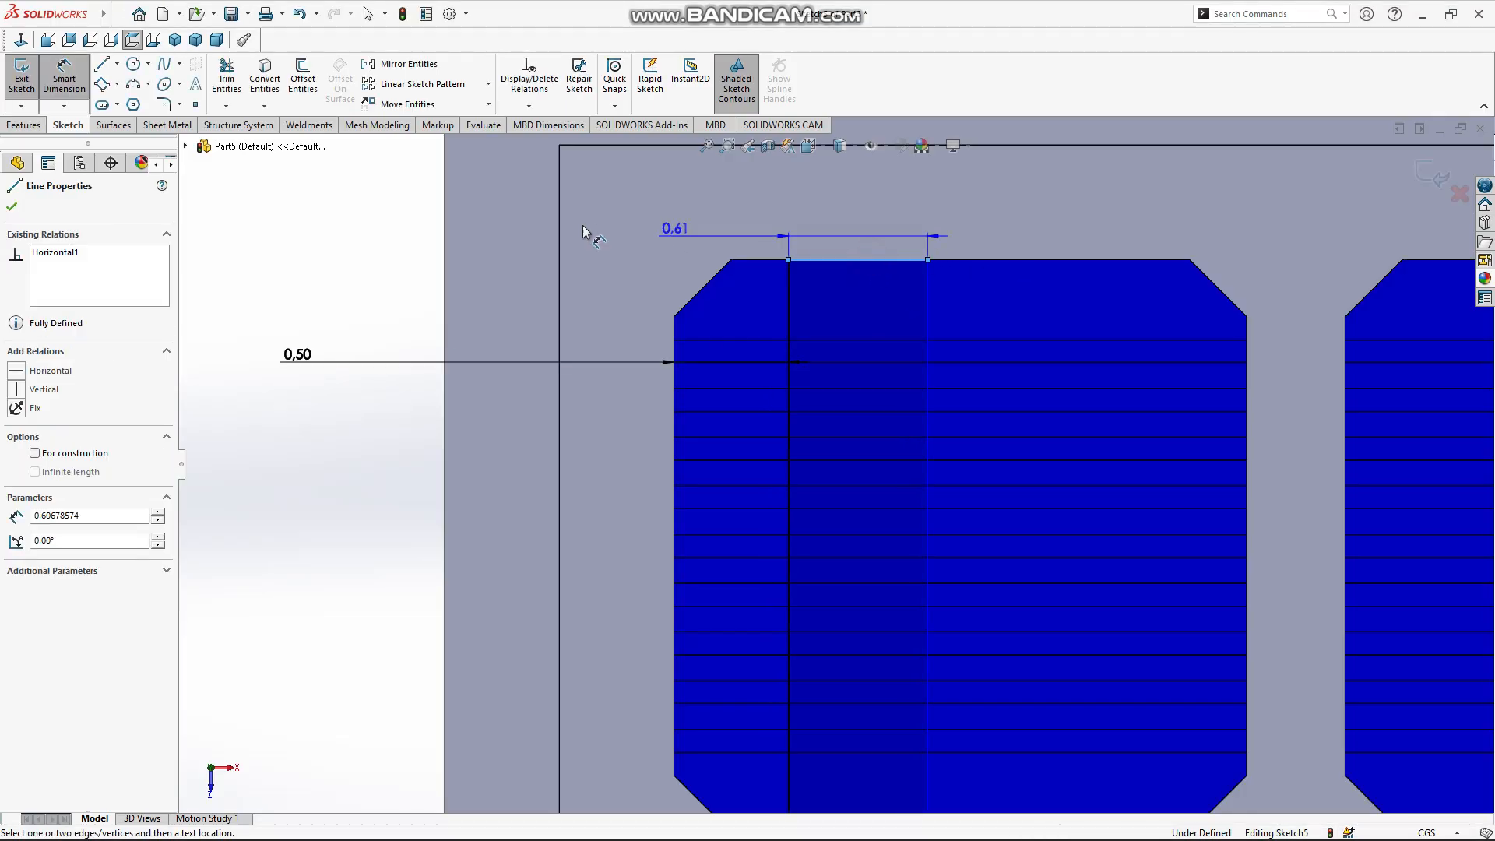
pyautogui.click(391, 222)
pyautogui.write('0.5')
pyautogui.press('Return')
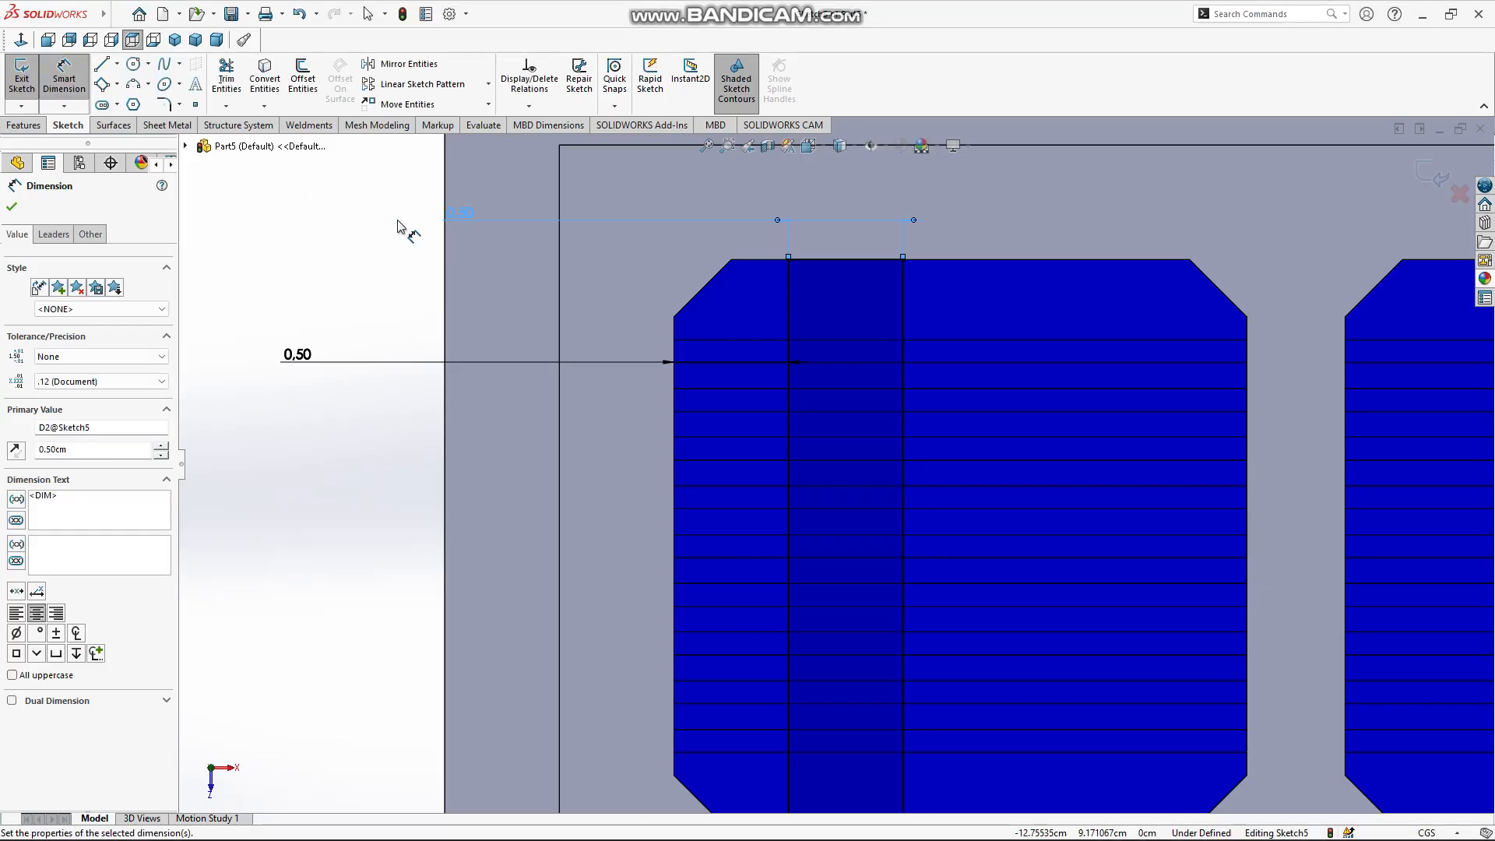
pyautogui.moveTo(472, 225); pyautogui.dragTo(415, 215)
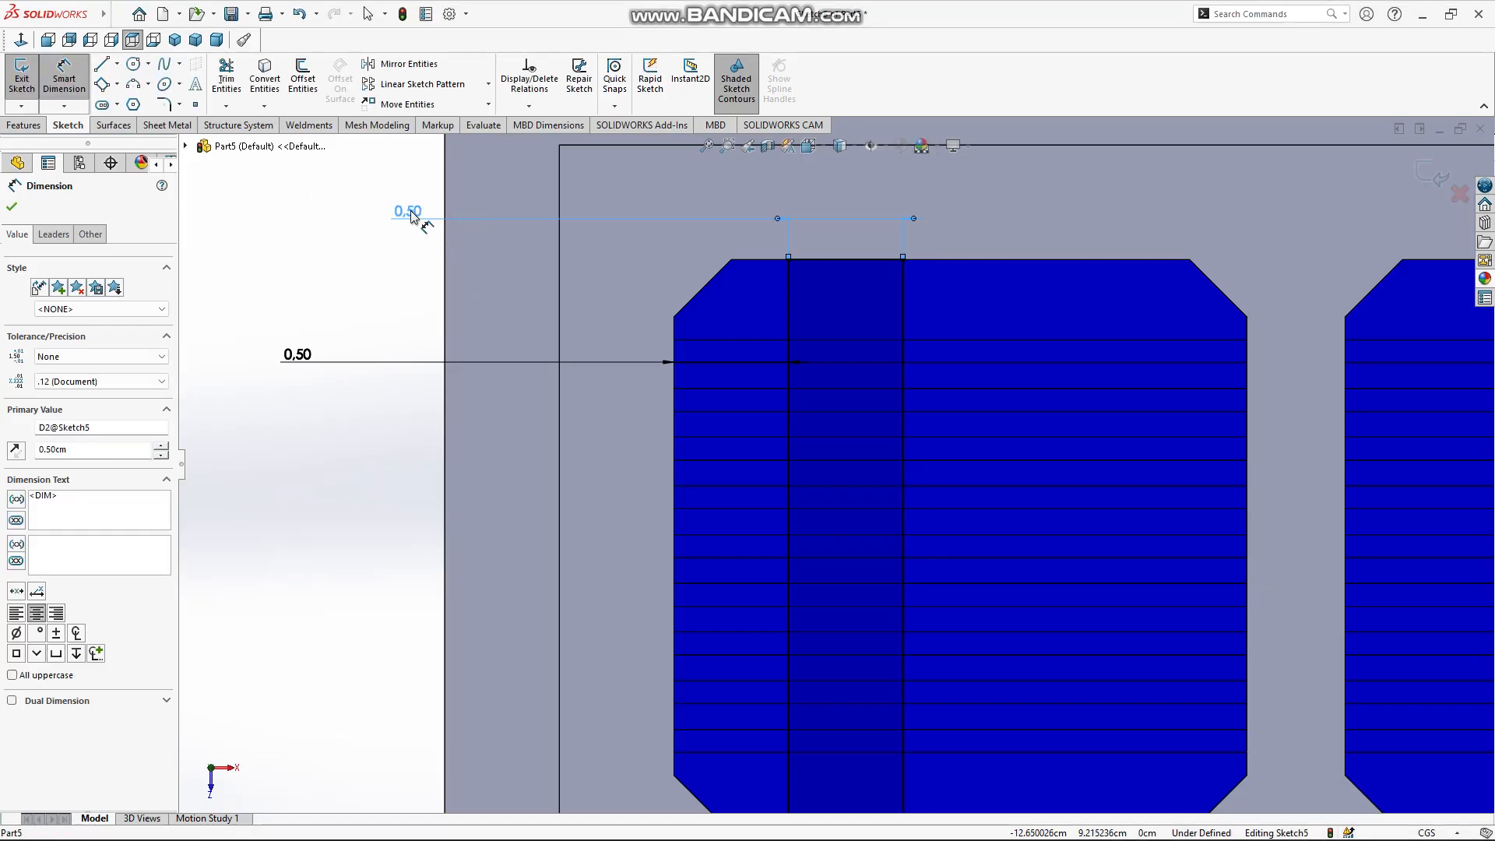
# Set the rectangle's width to 0.25 cm
pyautogui.doubleClick(413, 216)
pyautogui.write('0,2')
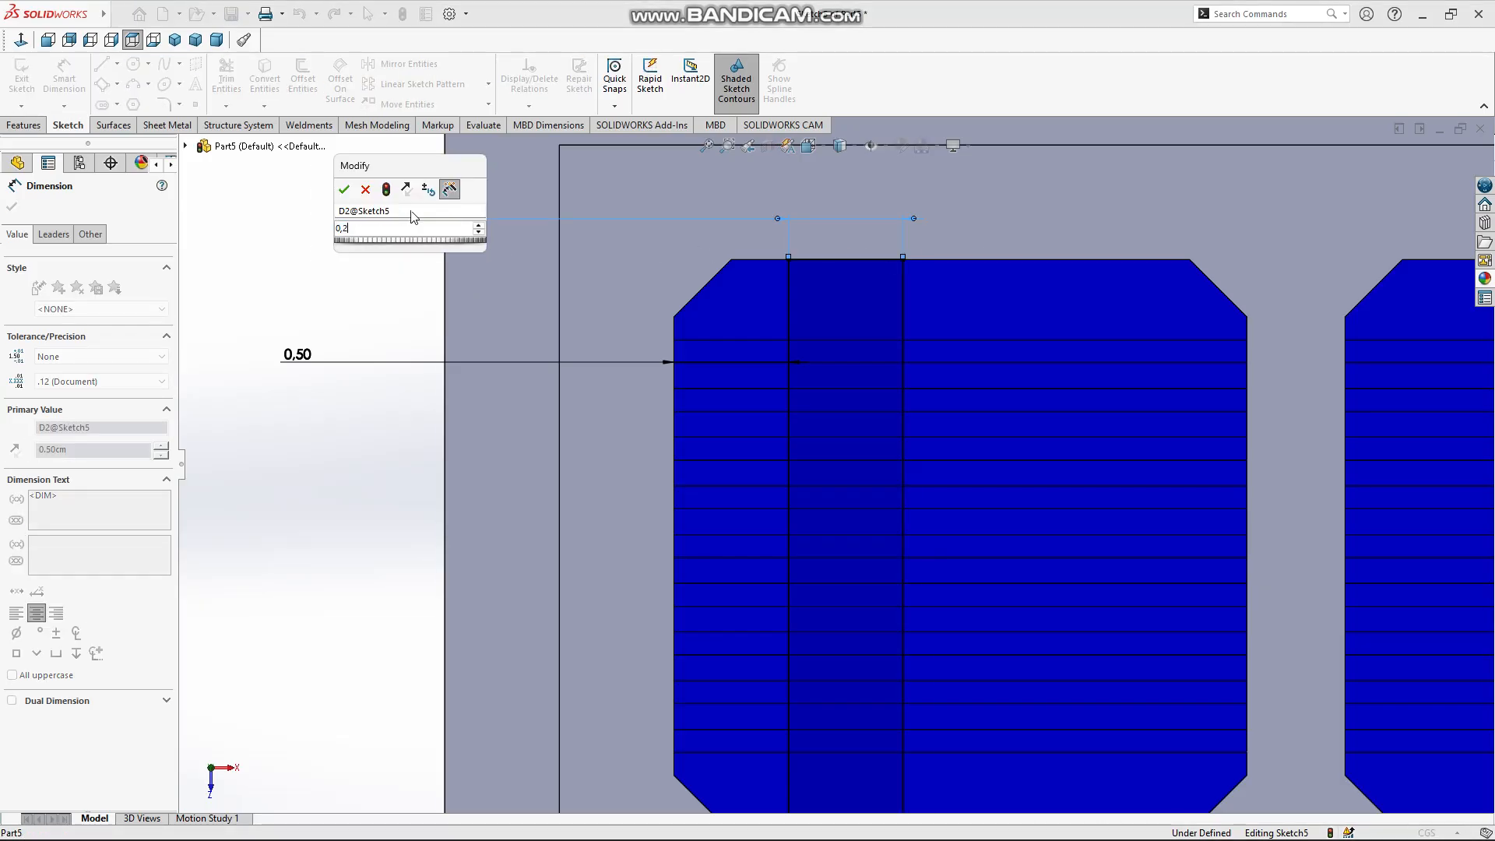
pyautogui.write('5')
pyautogui.press('Return')
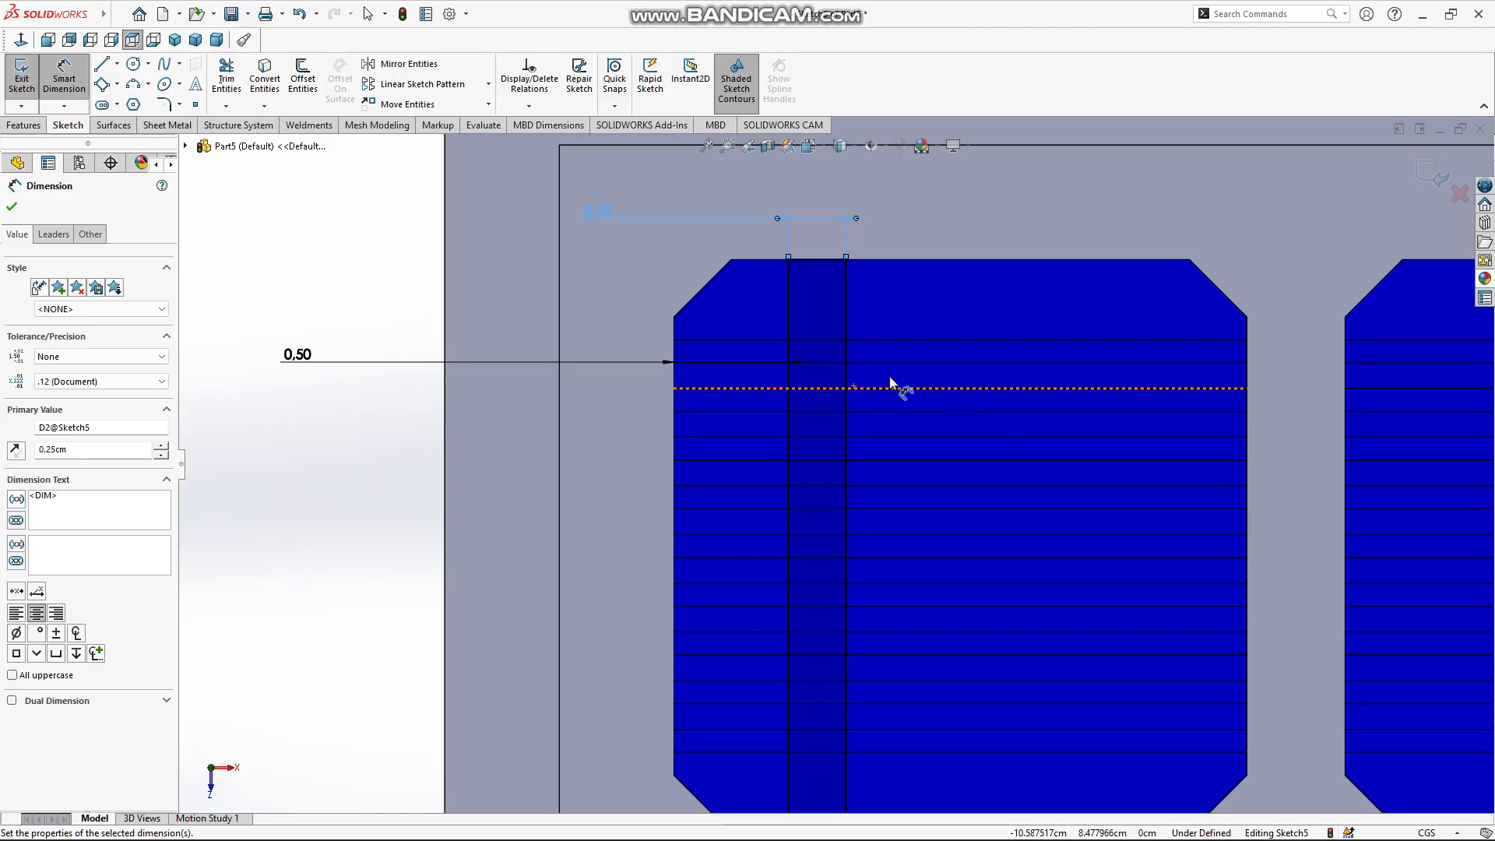
pyautogui.press('Escape')
# Create a linear sketch pattern of the rectangle along the X-axis with 2 instances spaced 1 cm apart
pyautogui.scroll(8, 896, 386)
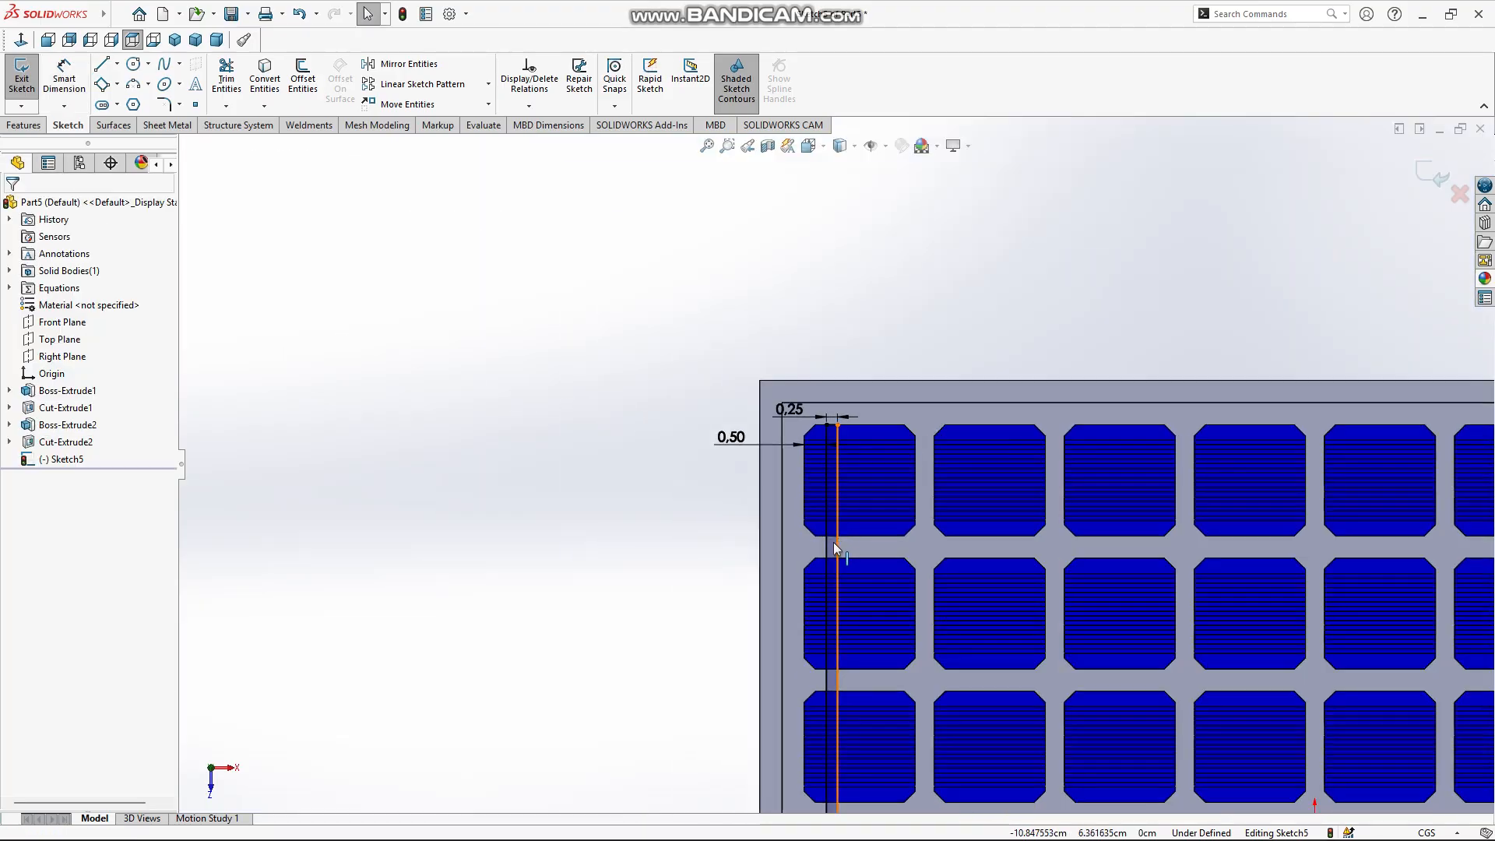
pyautogui.click(833, 544)
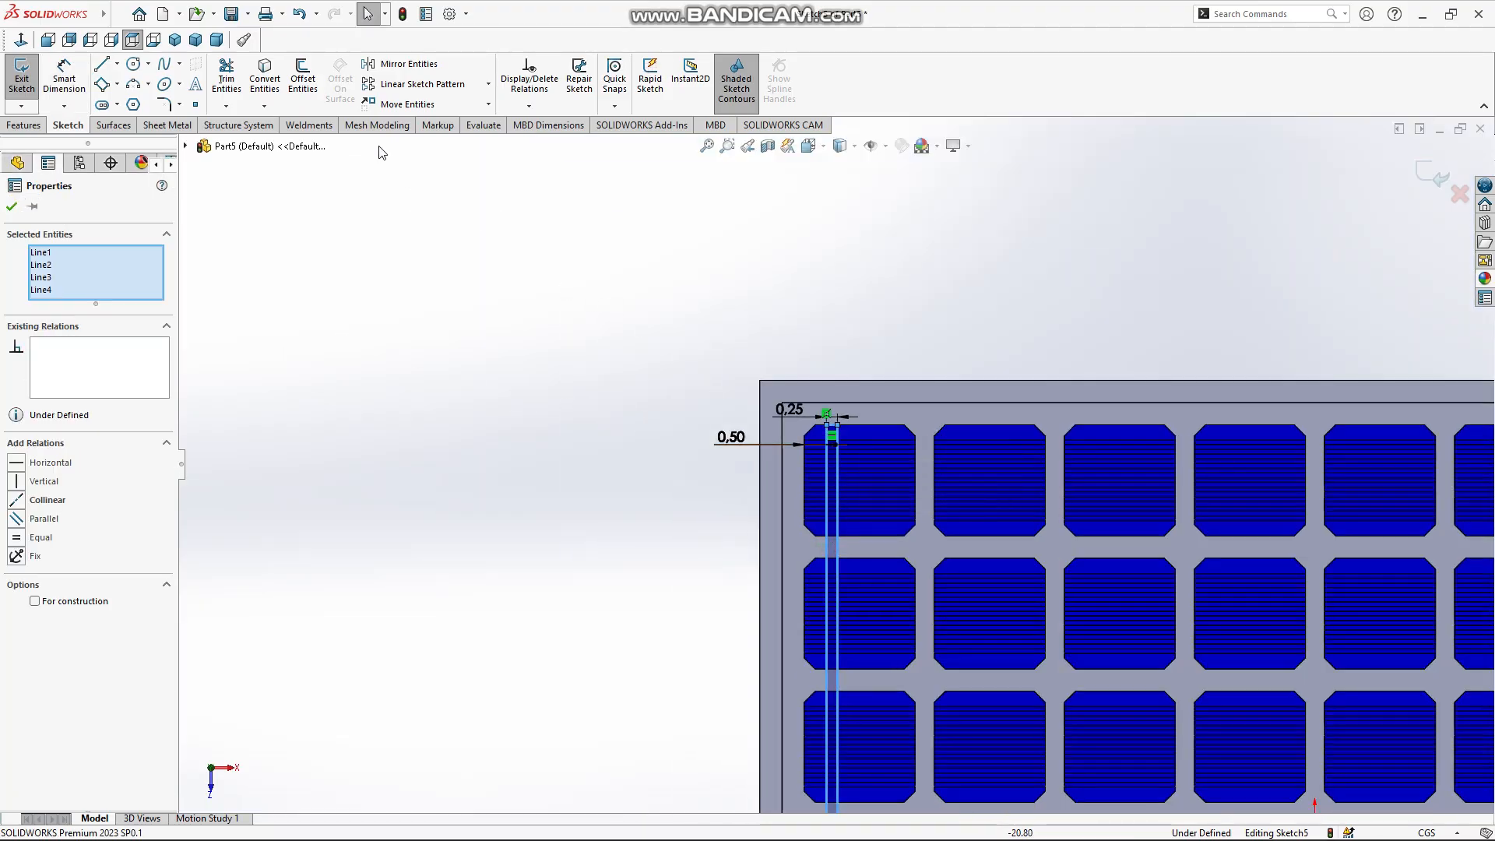
pyautogui.click(417, 84)
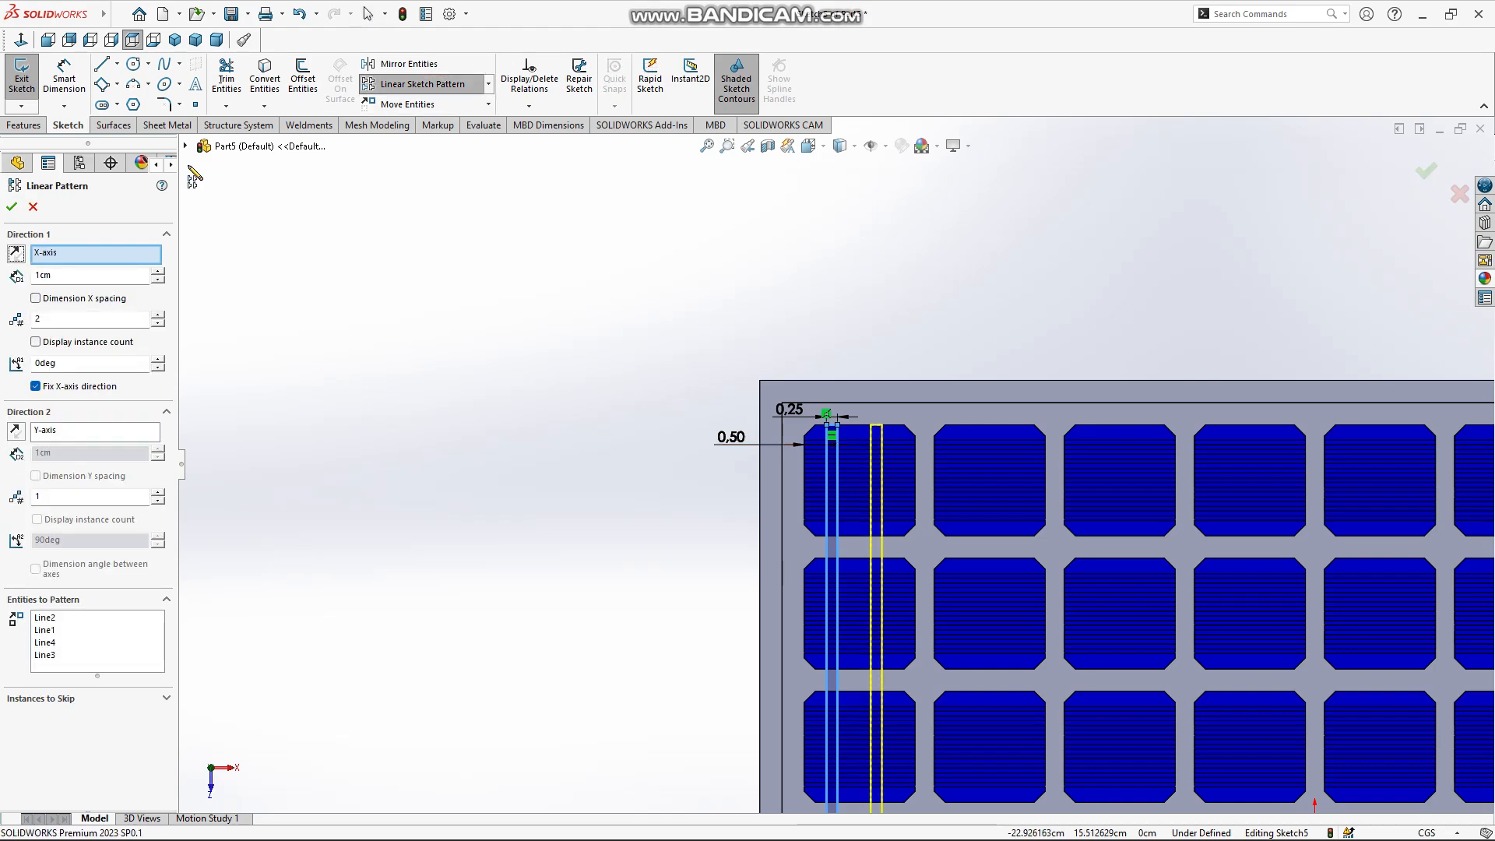
pyautogui.click(12, 208)
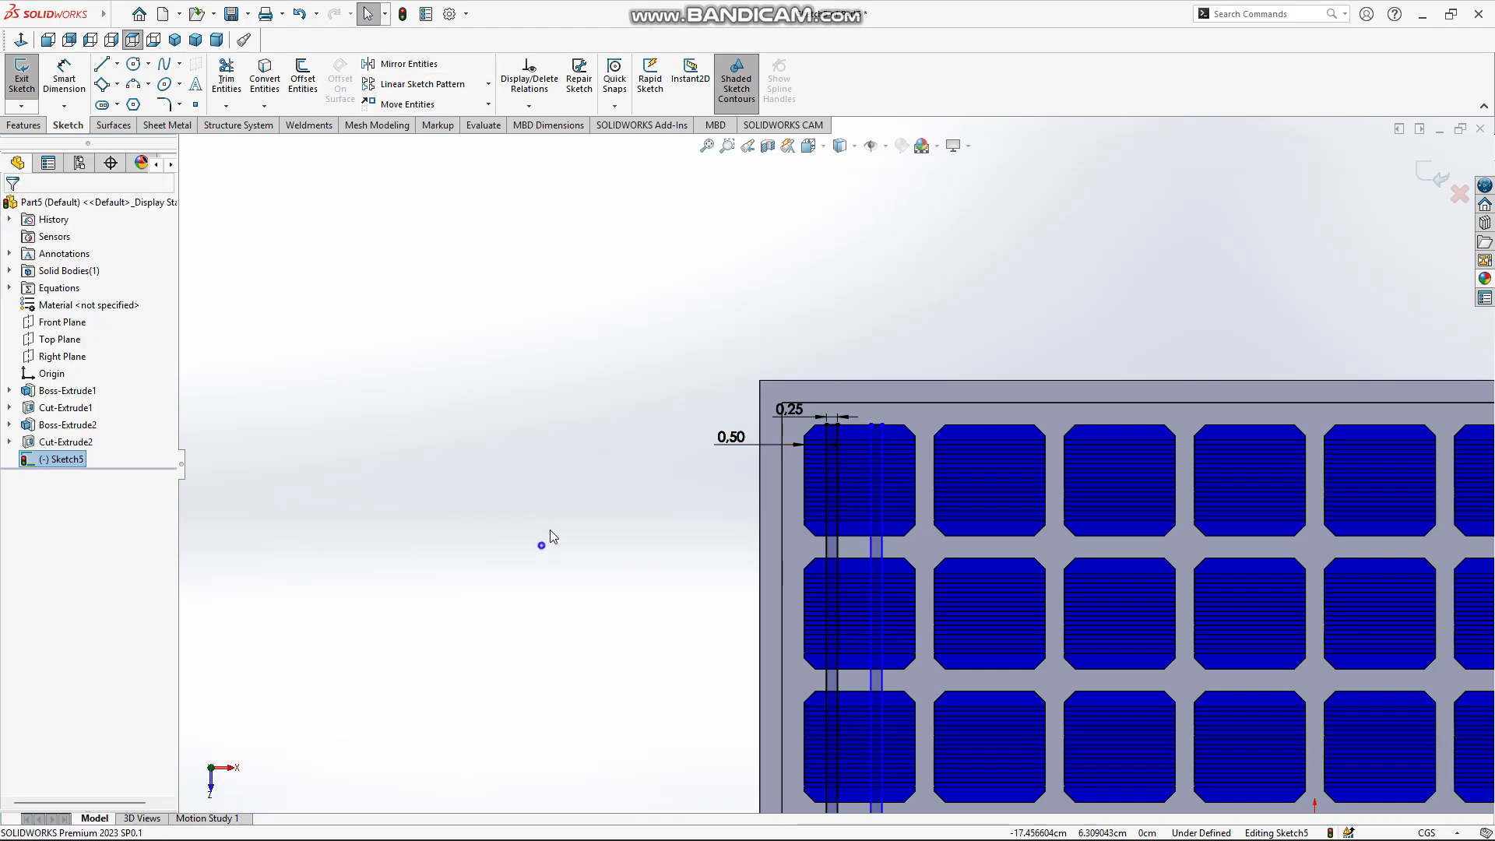
# Dimension the copied strip's right side from the cell's right edge, taking its value from the existing 0.50 cm offset dimension
pyautogui.moveTo(542, 546); pyautogui.dragTo(542, 506, button='right')
pyautogui.scroll(-5, 1025, 507)
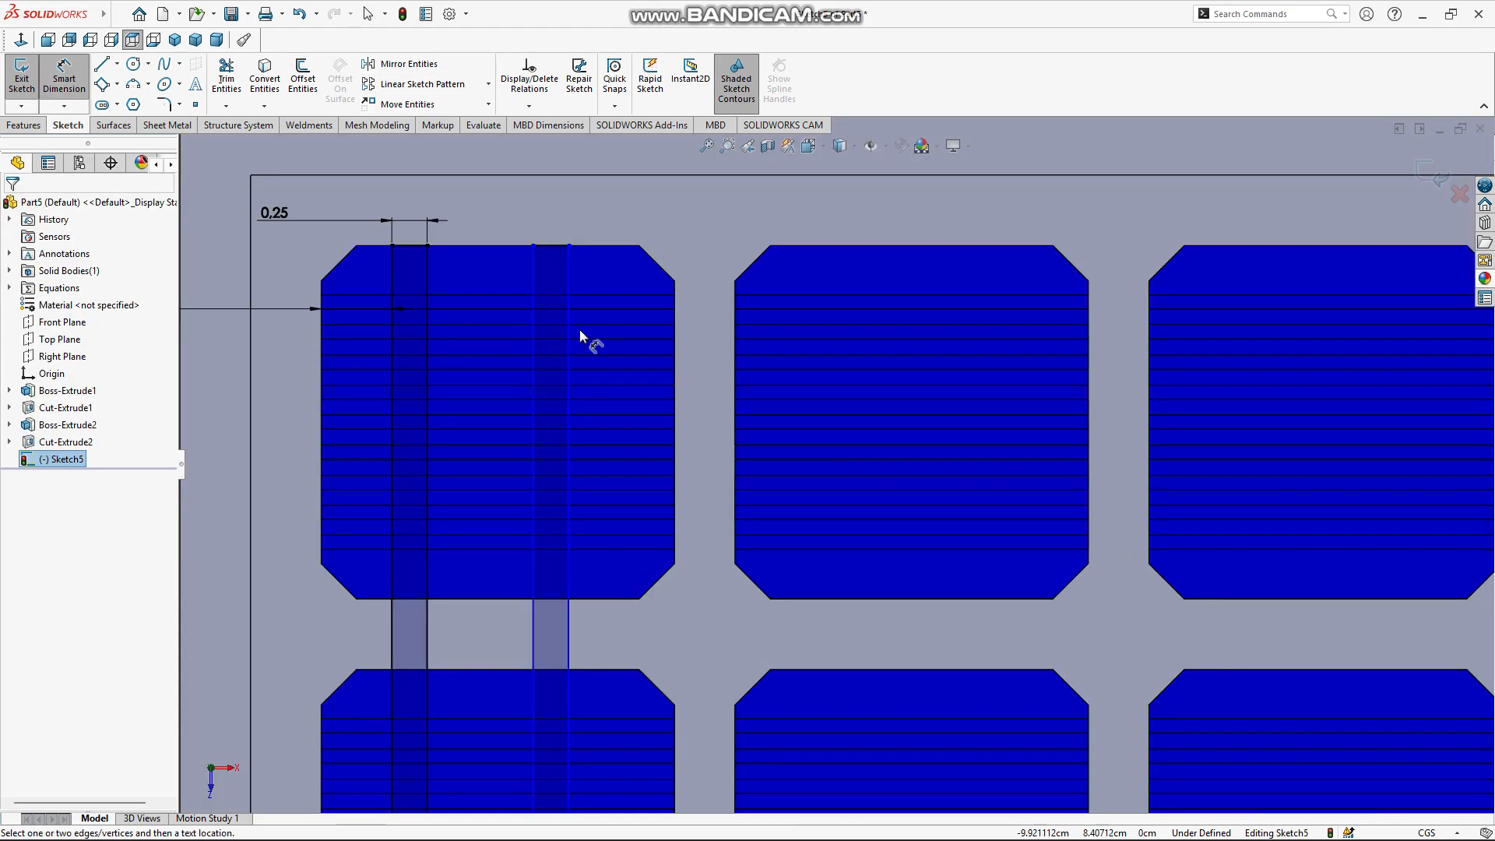
pyautogui.click(569, 277)
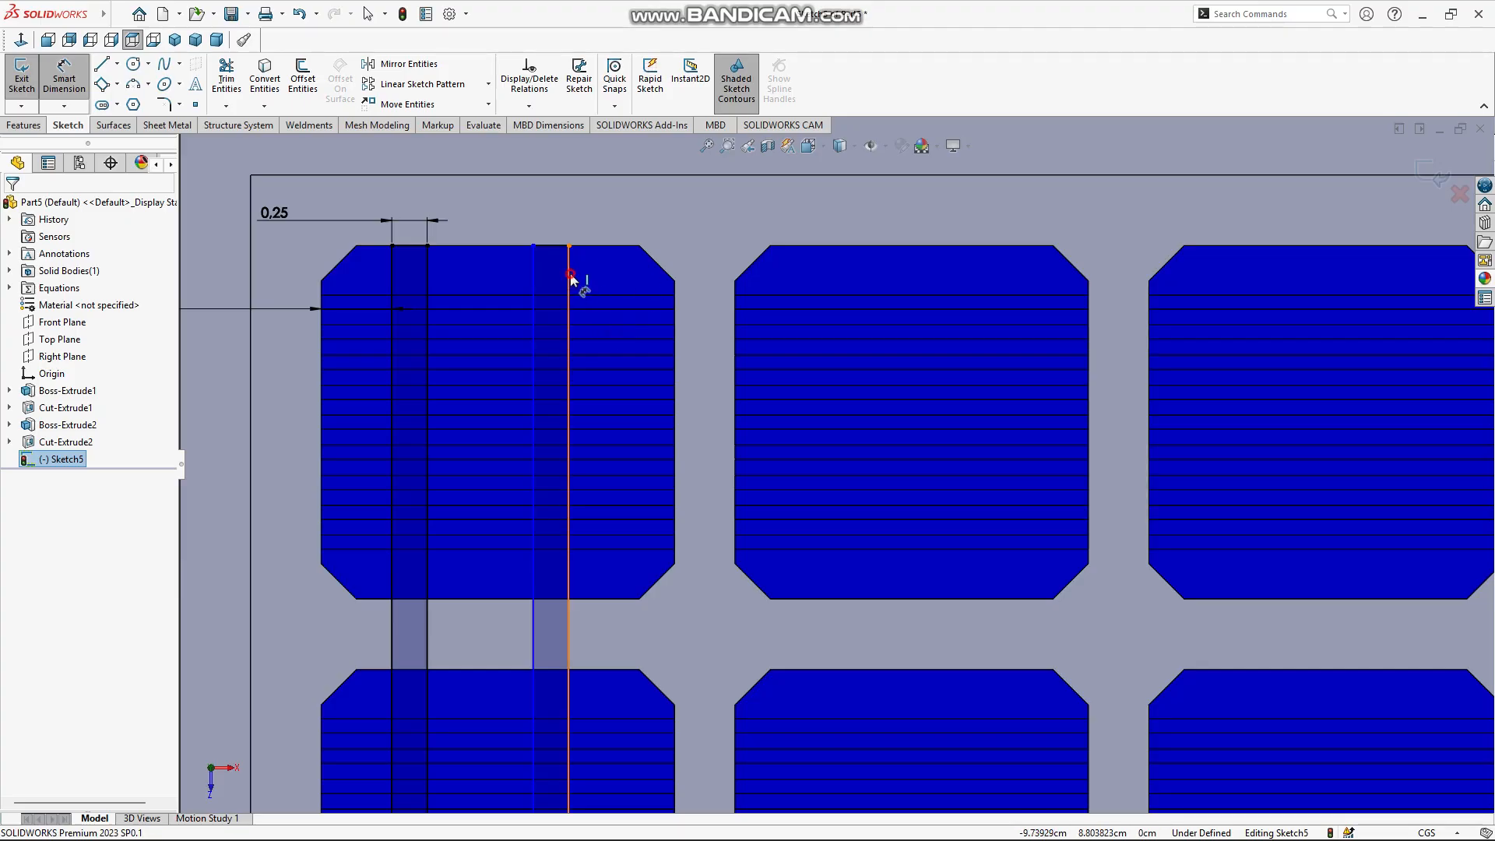
pyautogui.click(675, 304)
pyautogui.click(580, 199)
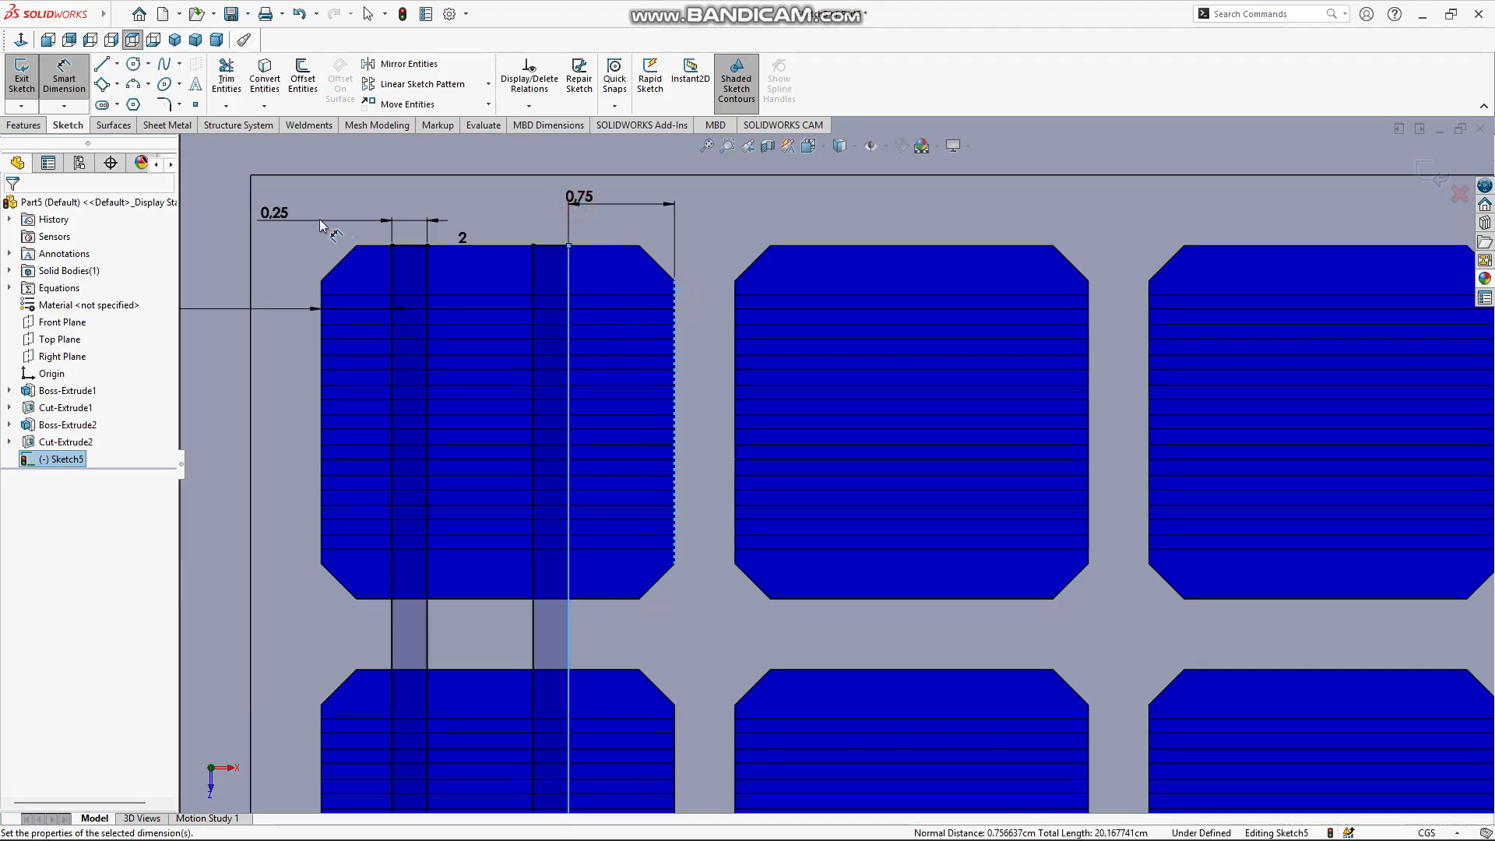
pyautogui.scroll(3, 282, 336)
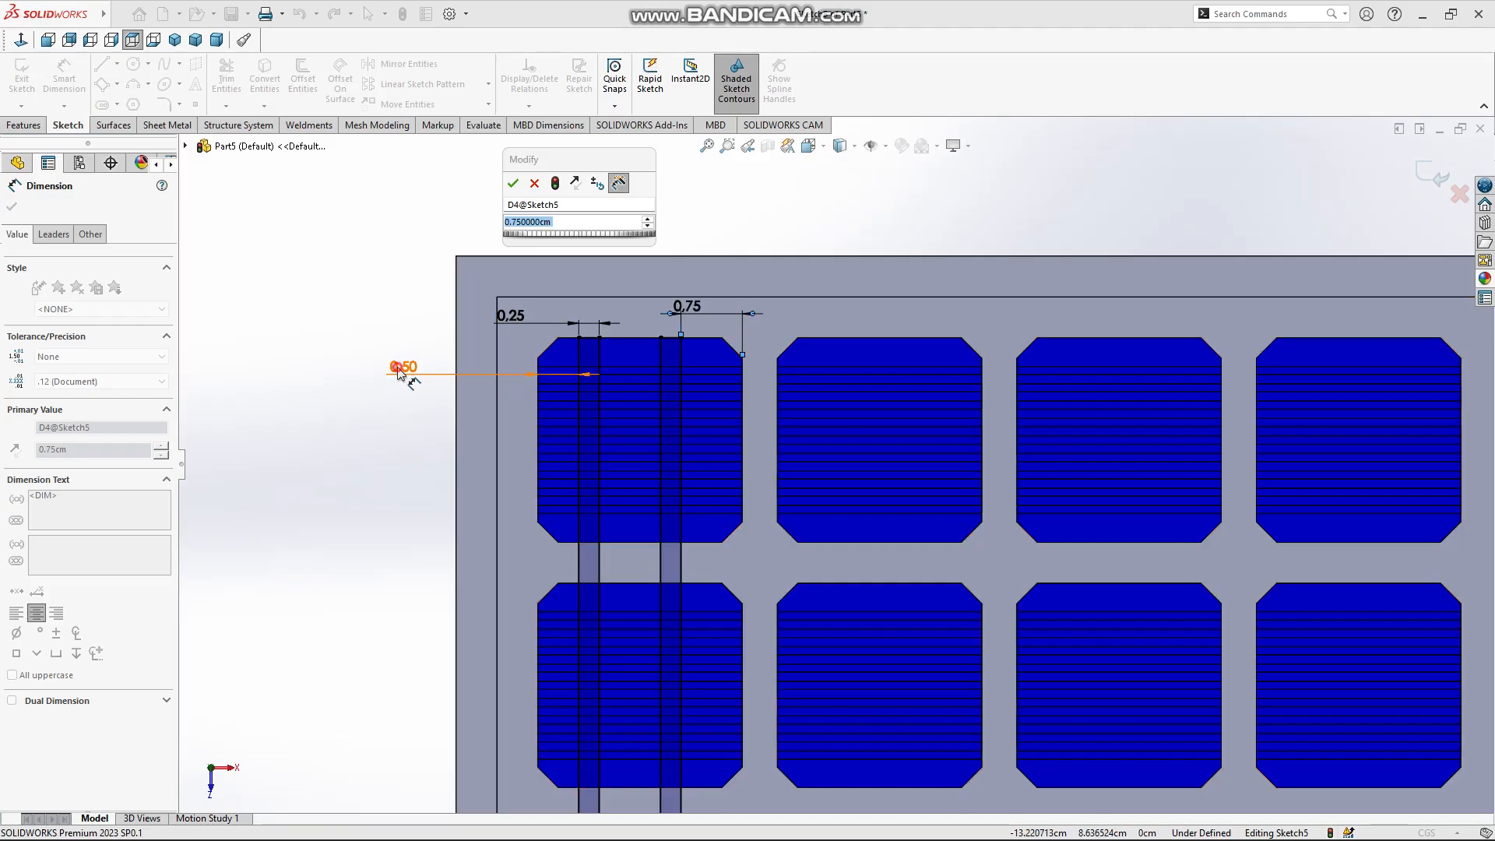
pyautogui.click(397, 367)
pyautogui.click(514, 183)
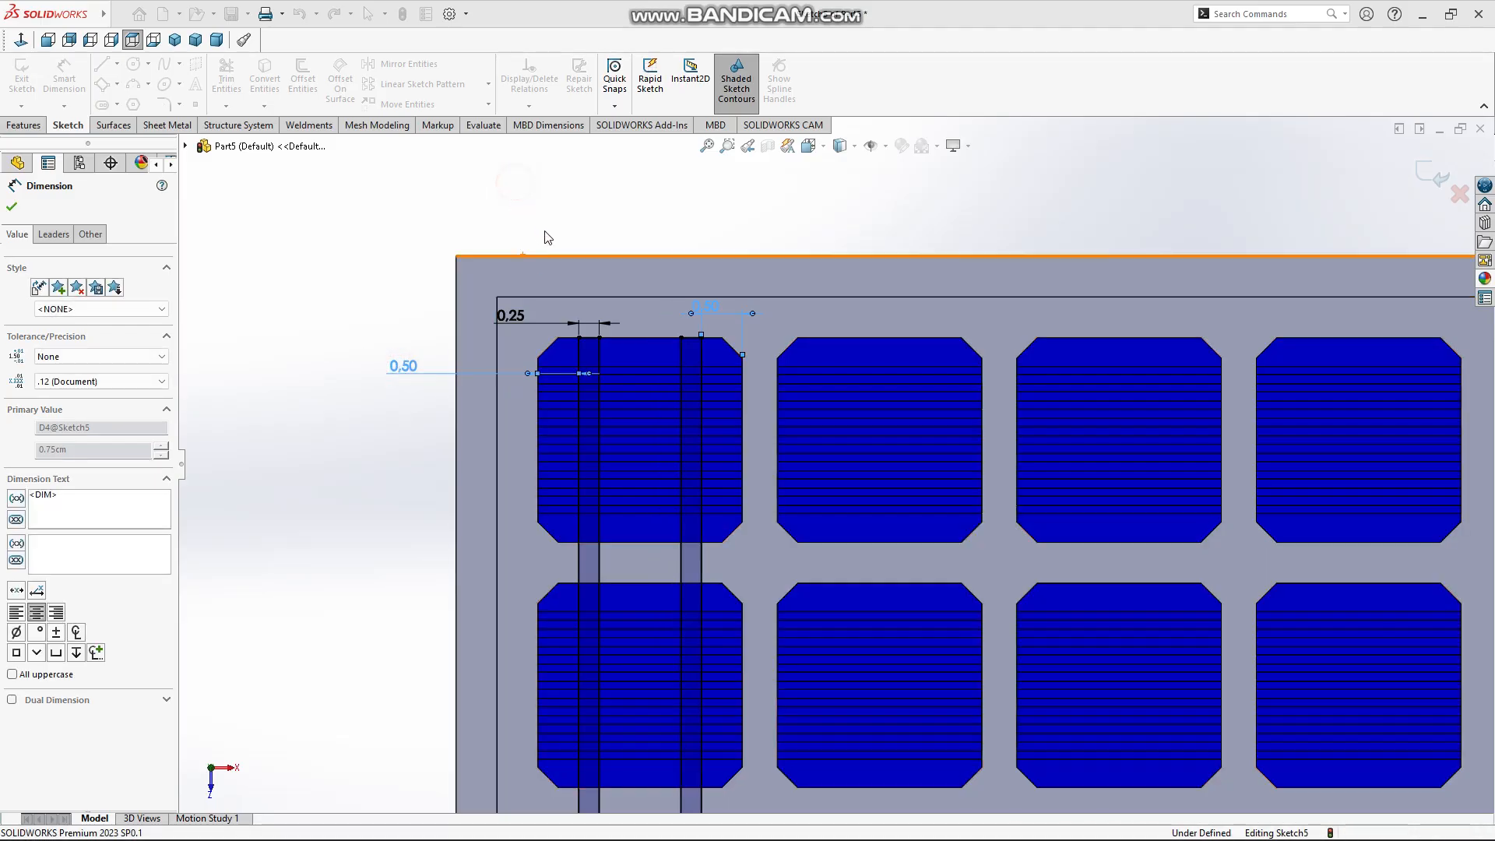
pyautogui.click(640, 226)
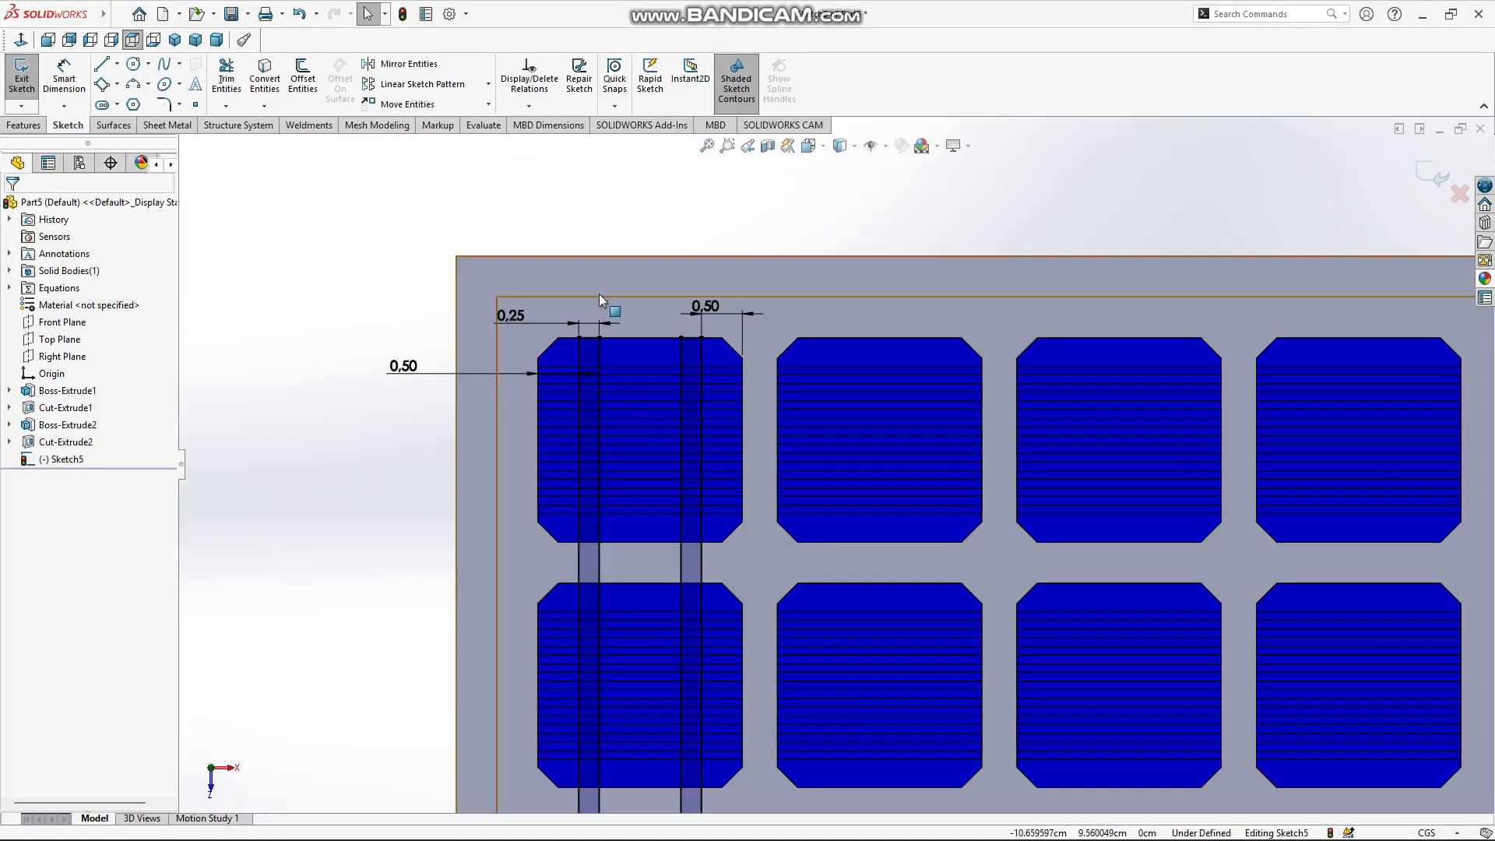
# Create a linear sketch pattern of both strips along the X-axis with 8 instances spaced 3 cm apart
pyautogui.click(590, 559)
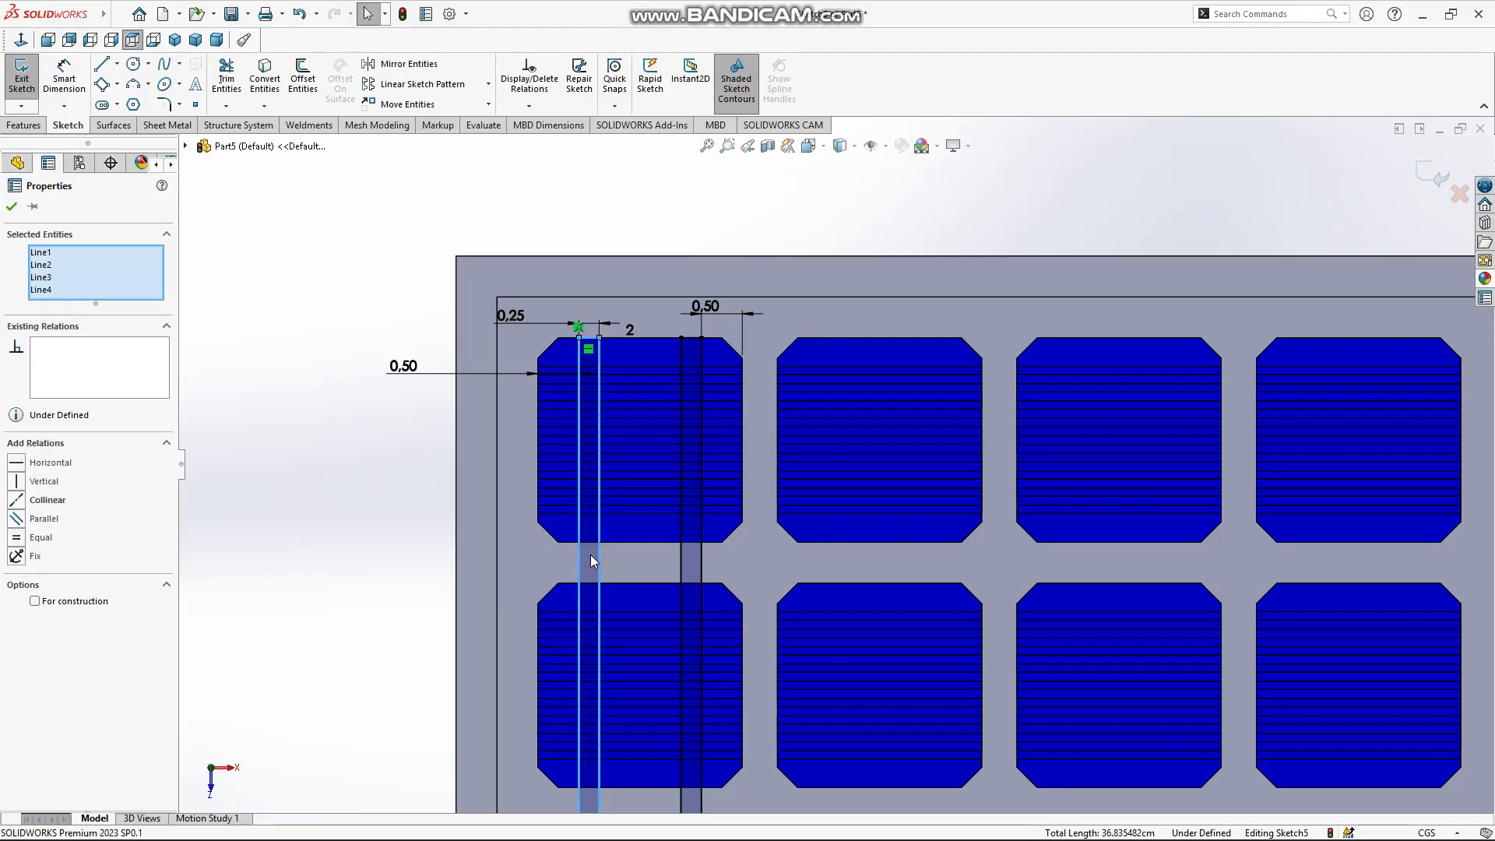
pyautogui.keyDown('ctrl'); pyautogui.click(689, 559); pyautogui.keyUp('ctrl')
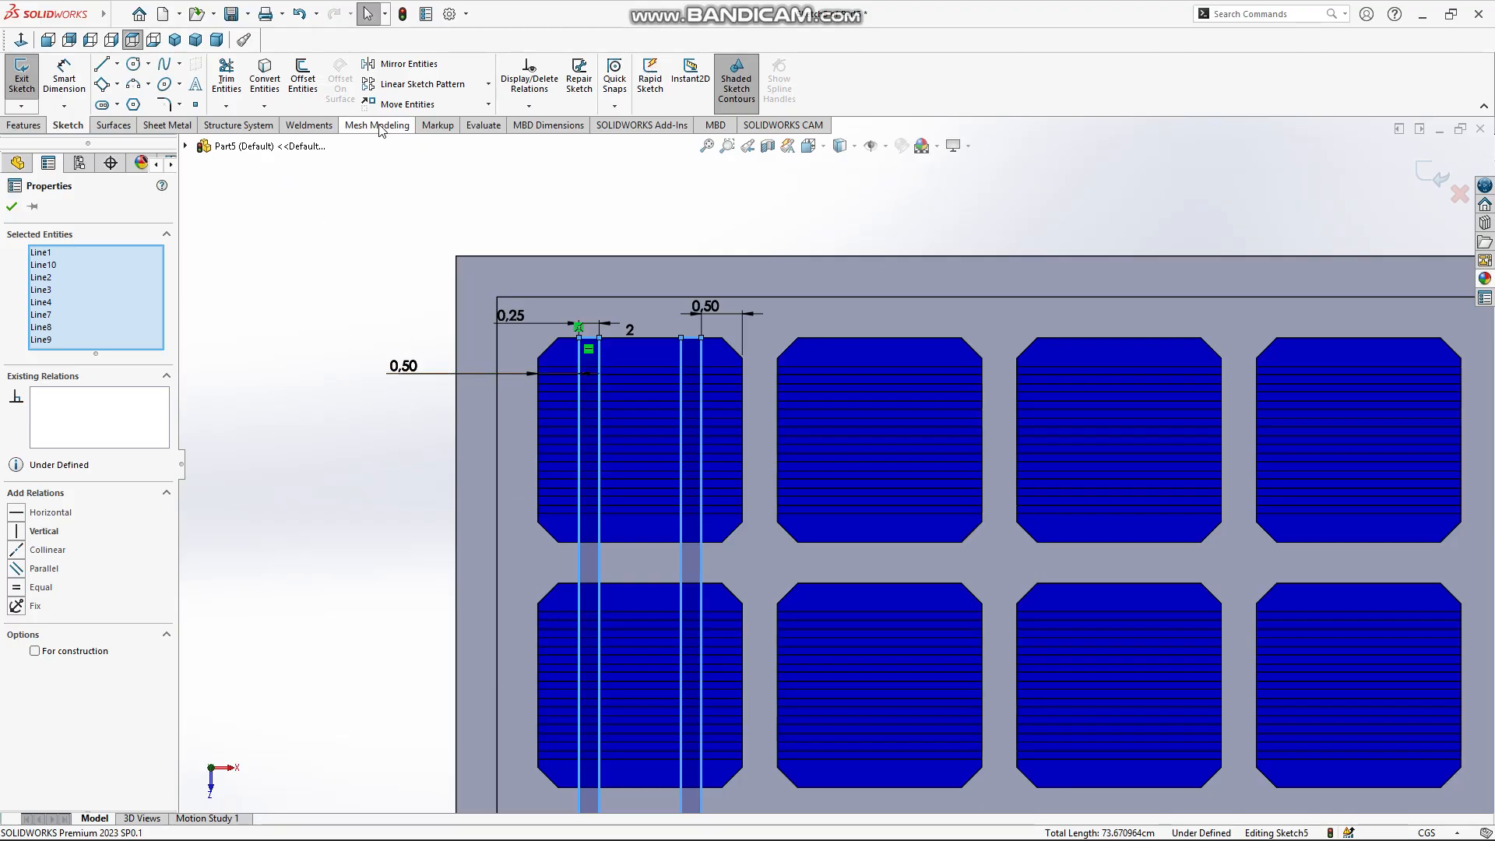
pyautogui.click(420, 86)
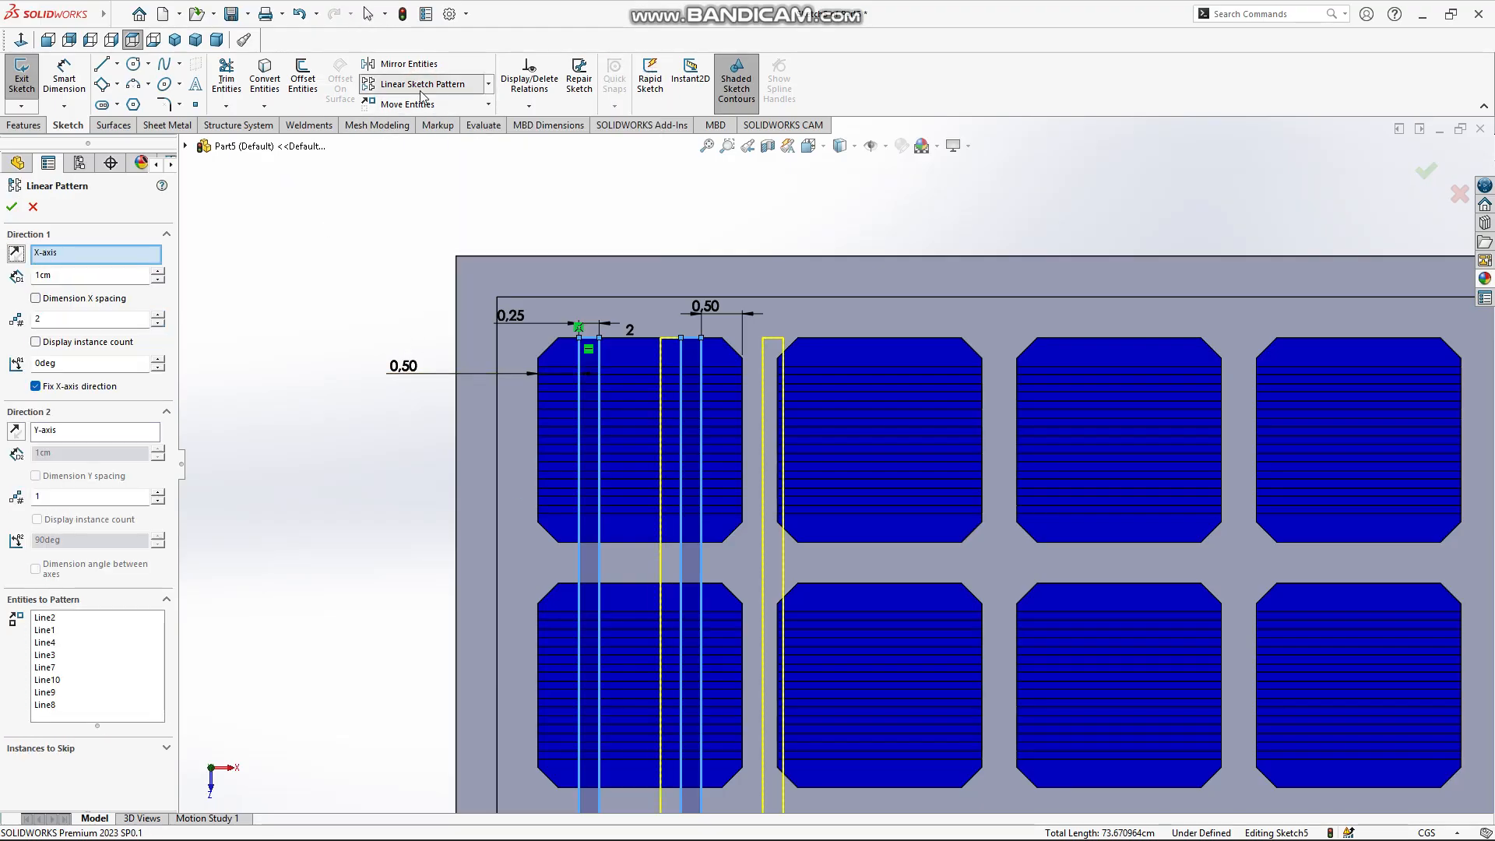
pyautogui.click(158, 271)
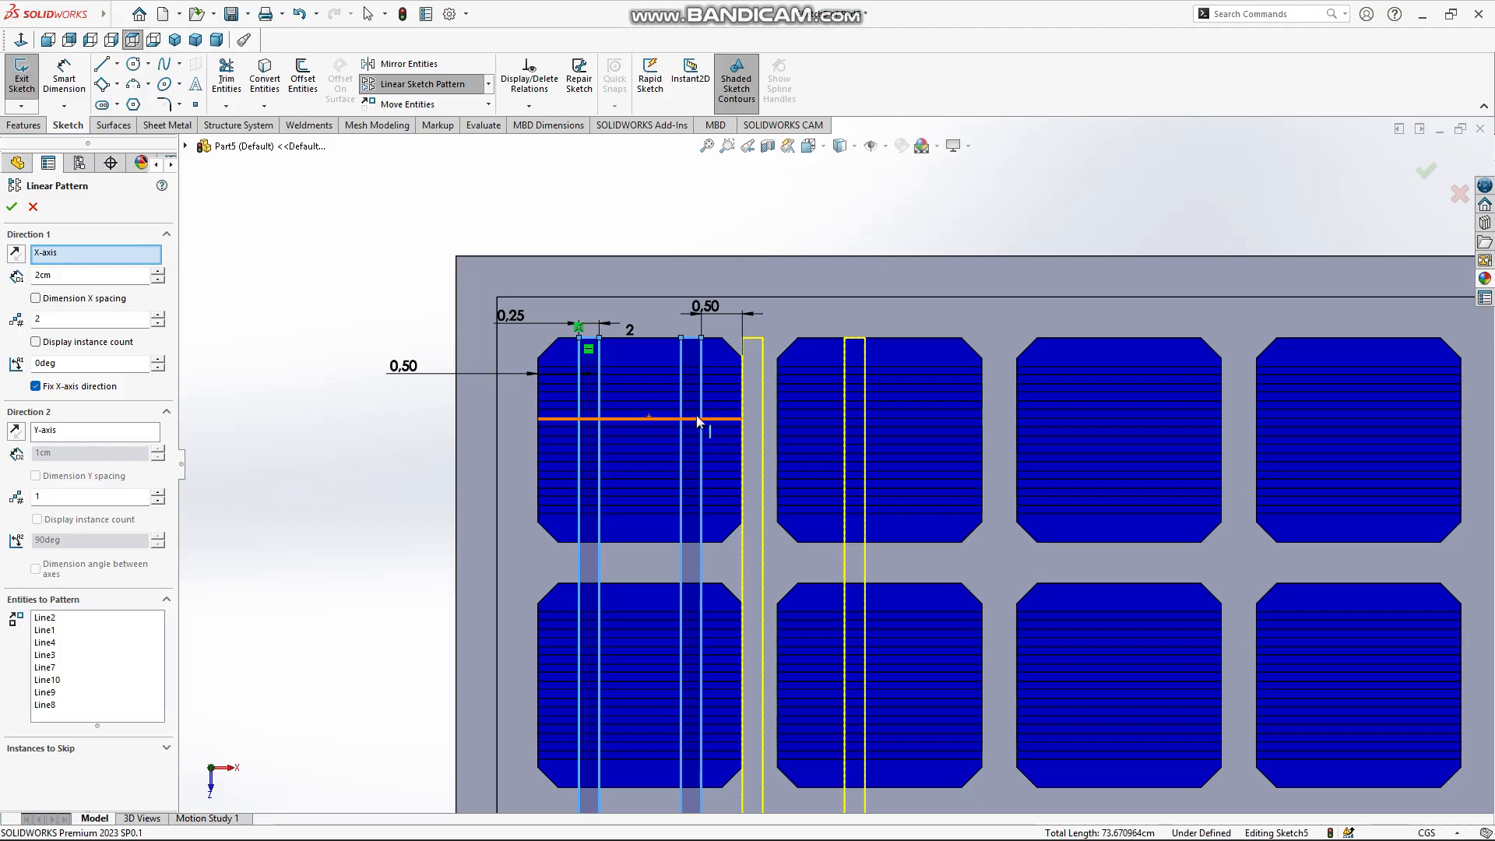
pyautogui.scroll(3, 1026, 498)
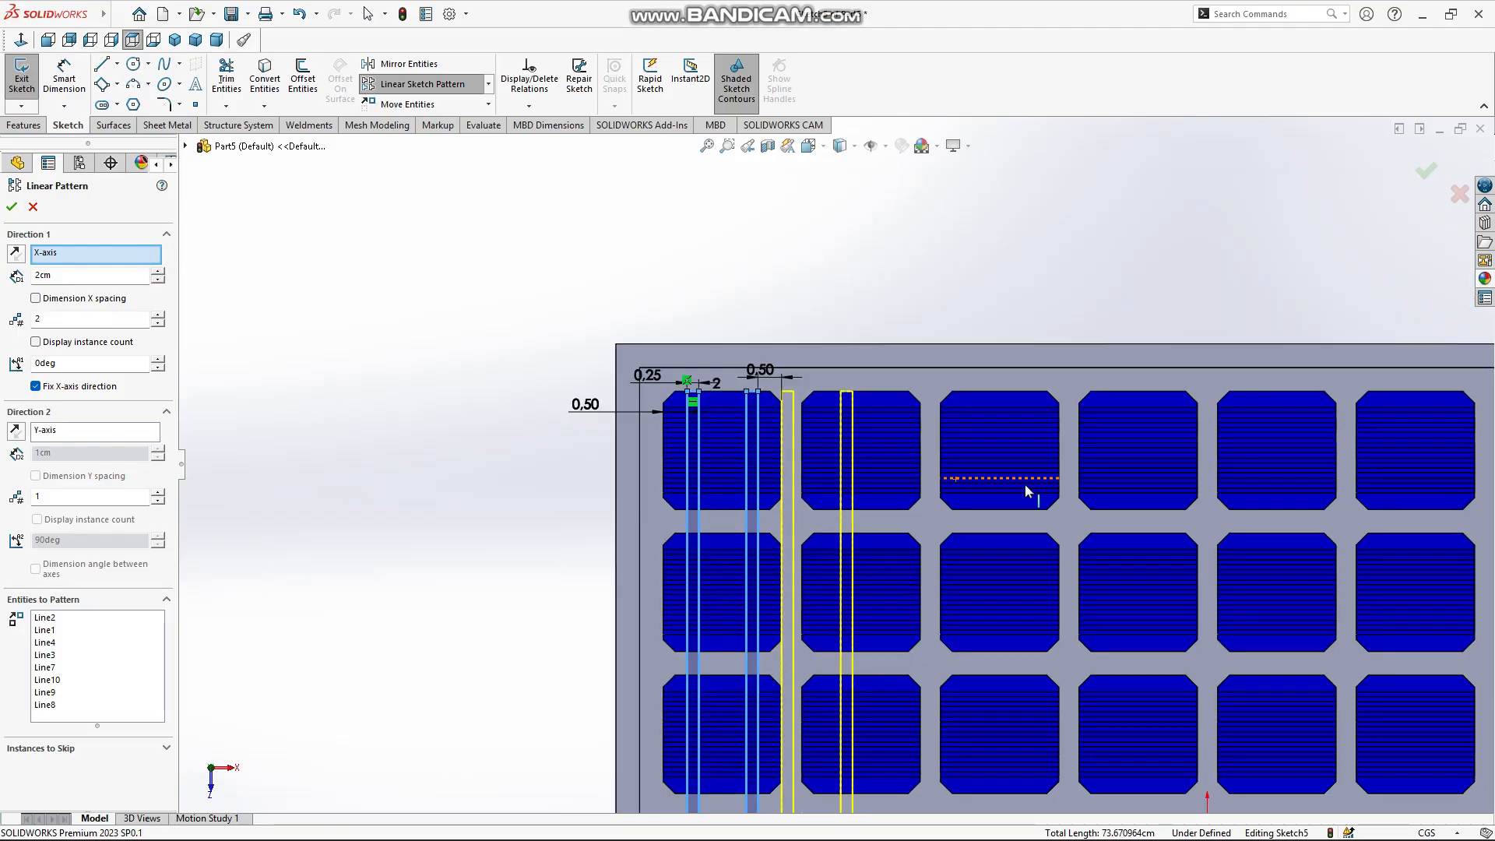
pyautogui.click(159, 272)
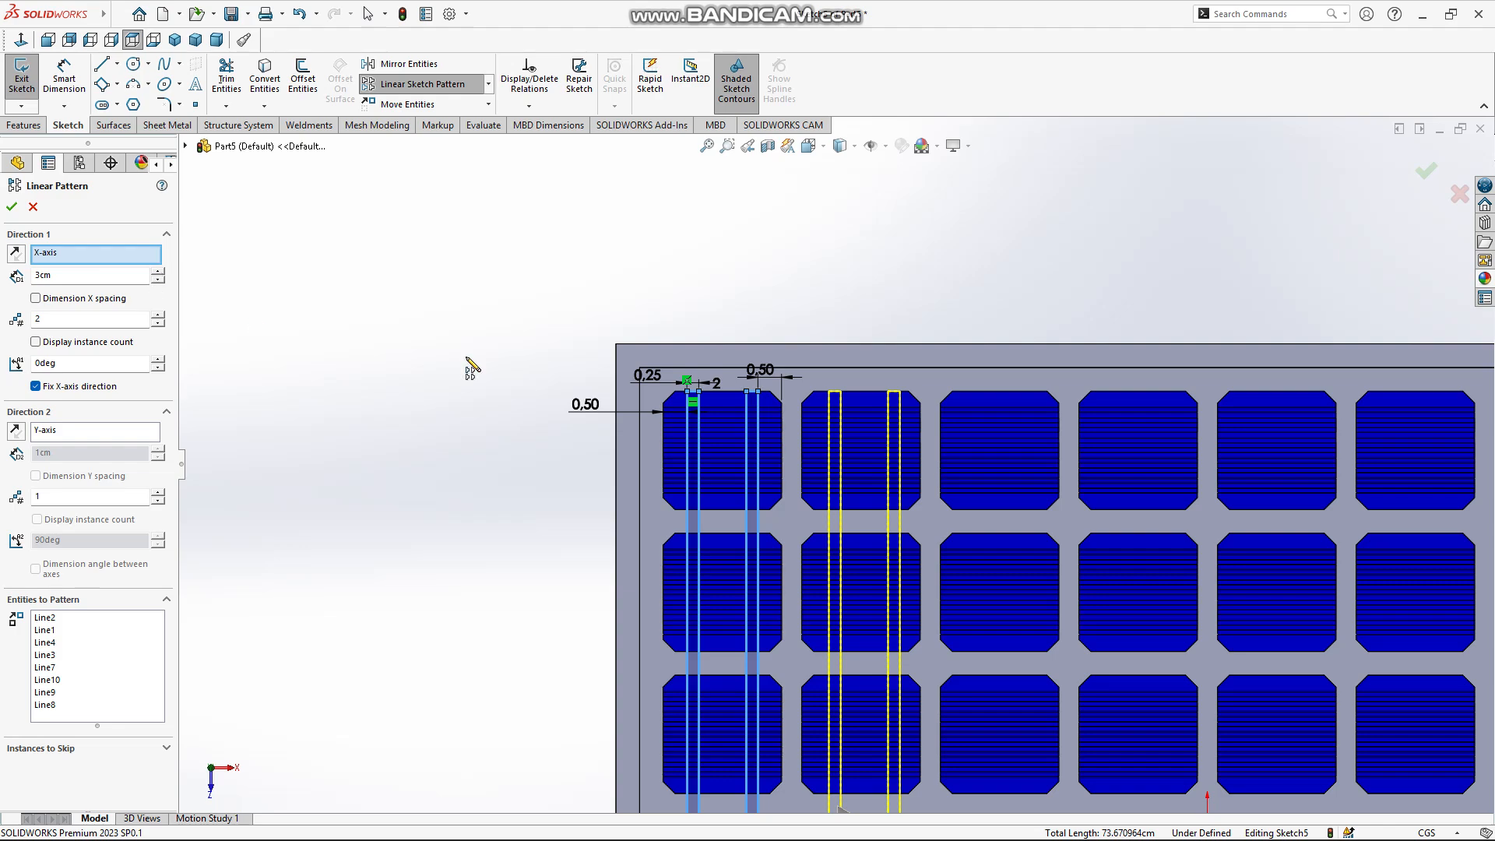
pyautogui.scroll(5, 1166, 502)
pyautogui.scroll(-3, 1166, 501)
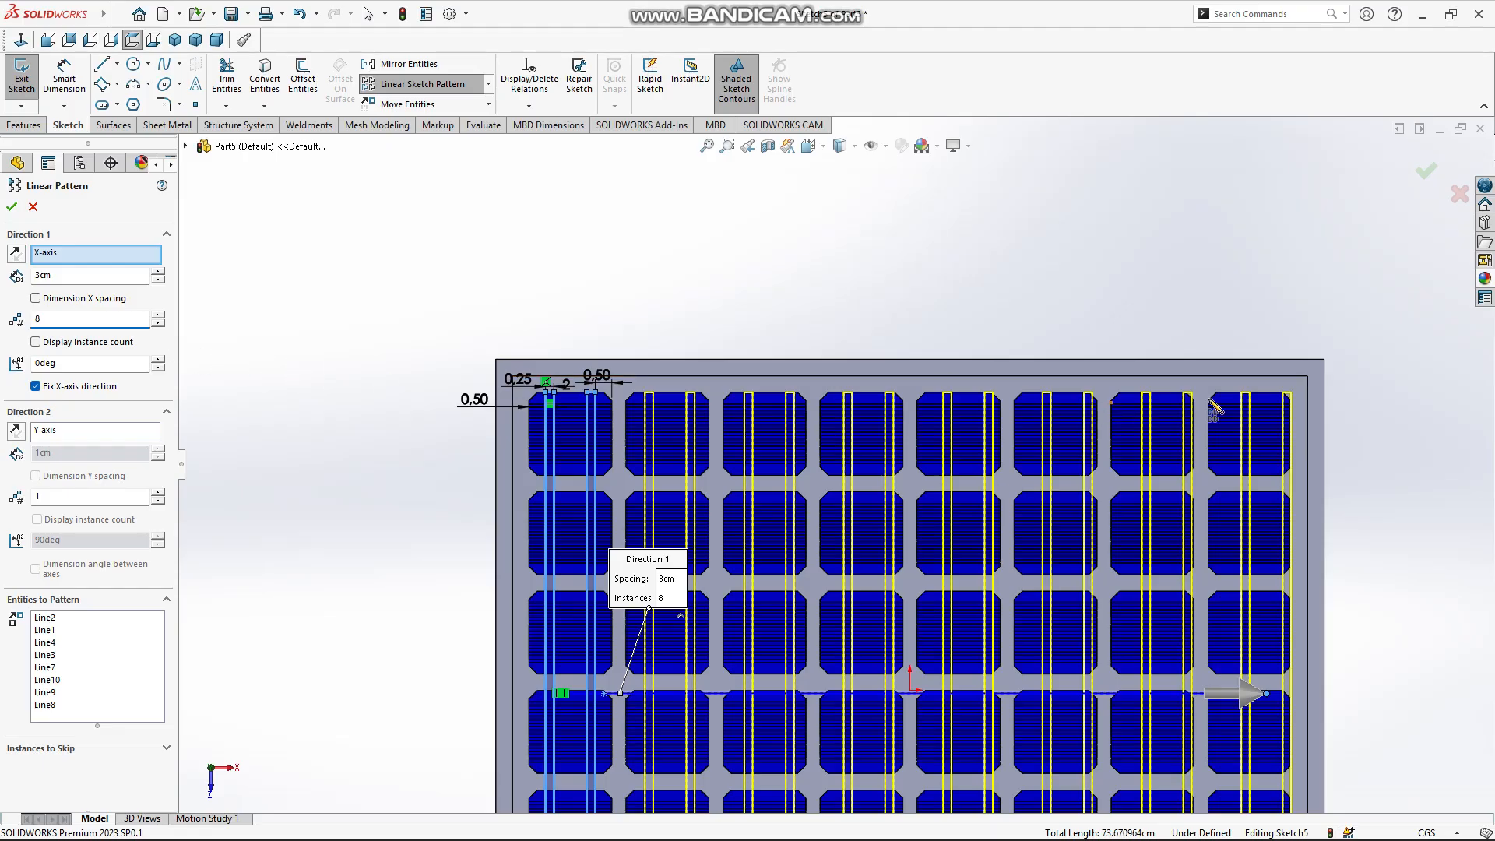
pyautogui.click(13, 207)
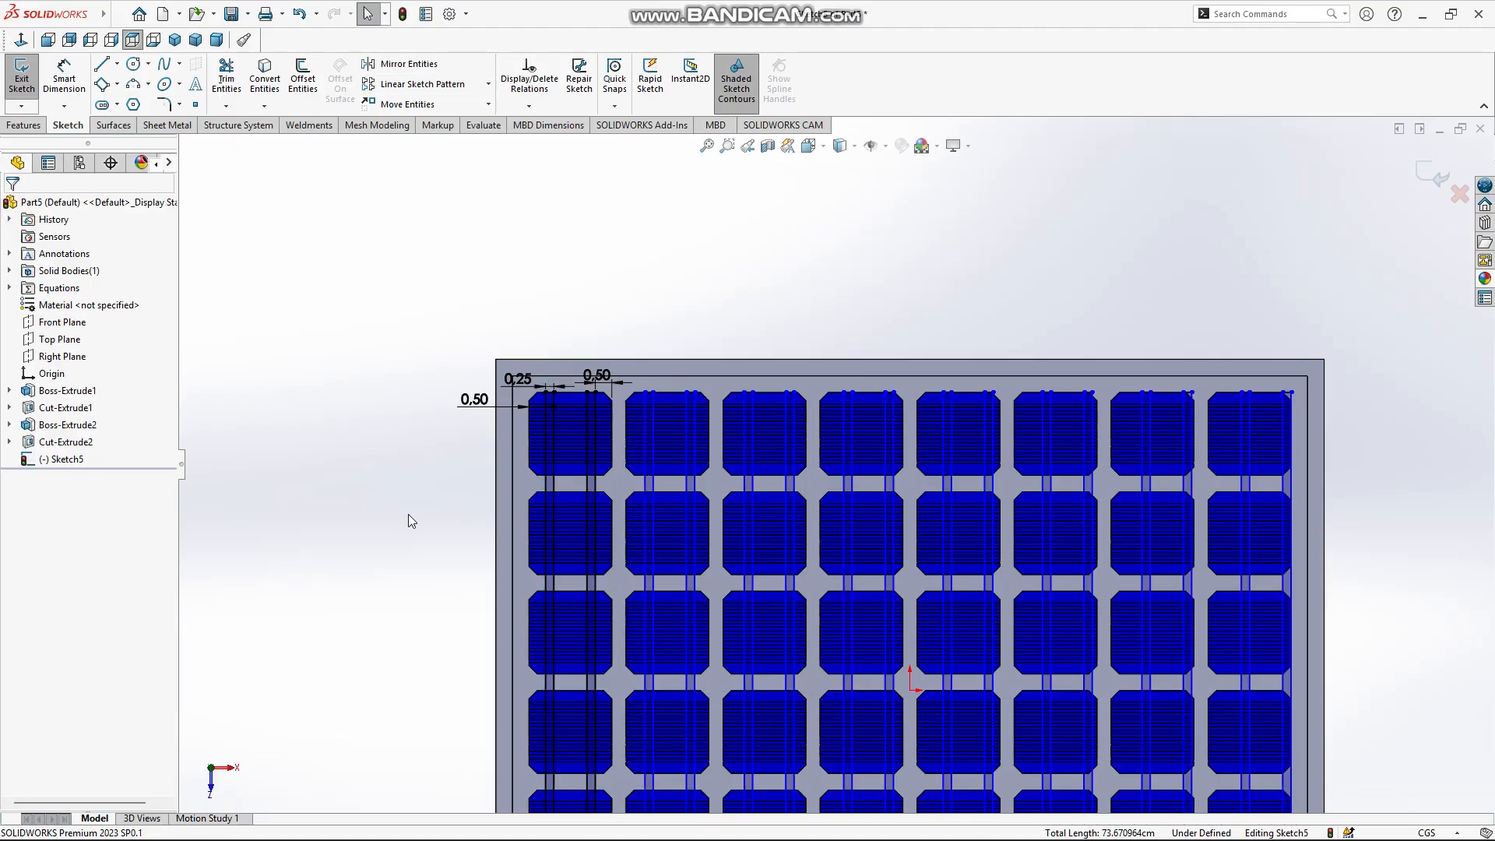
# Dimension the left strip in the second cell column 0.5 cm from that cell's left edge
pyautogui.click(63, 78)
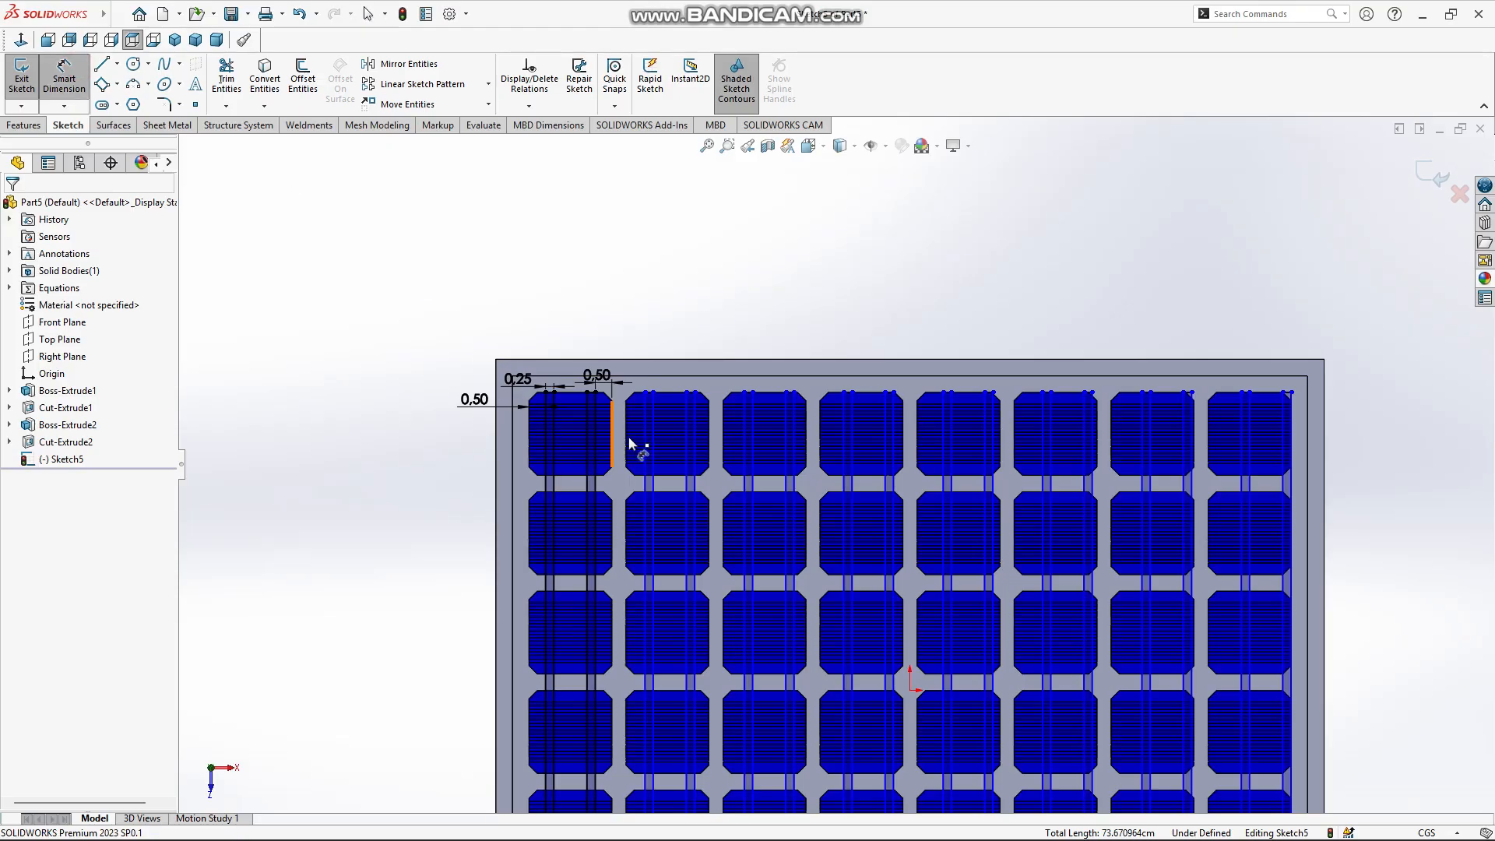
pyautogui.scroll(-10, 684, 425)
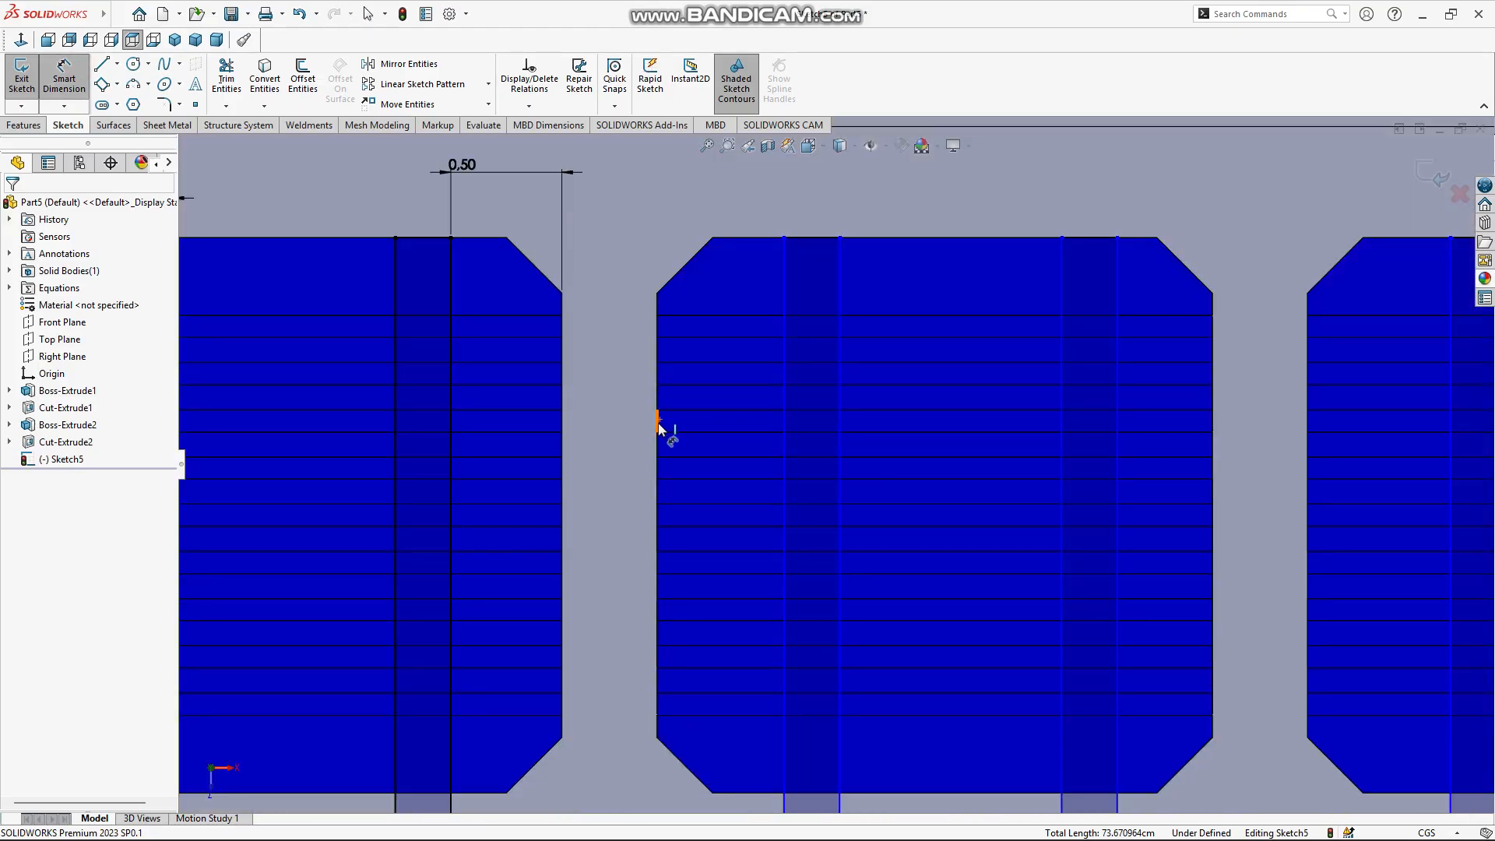
pyautogui.click(658, 446)
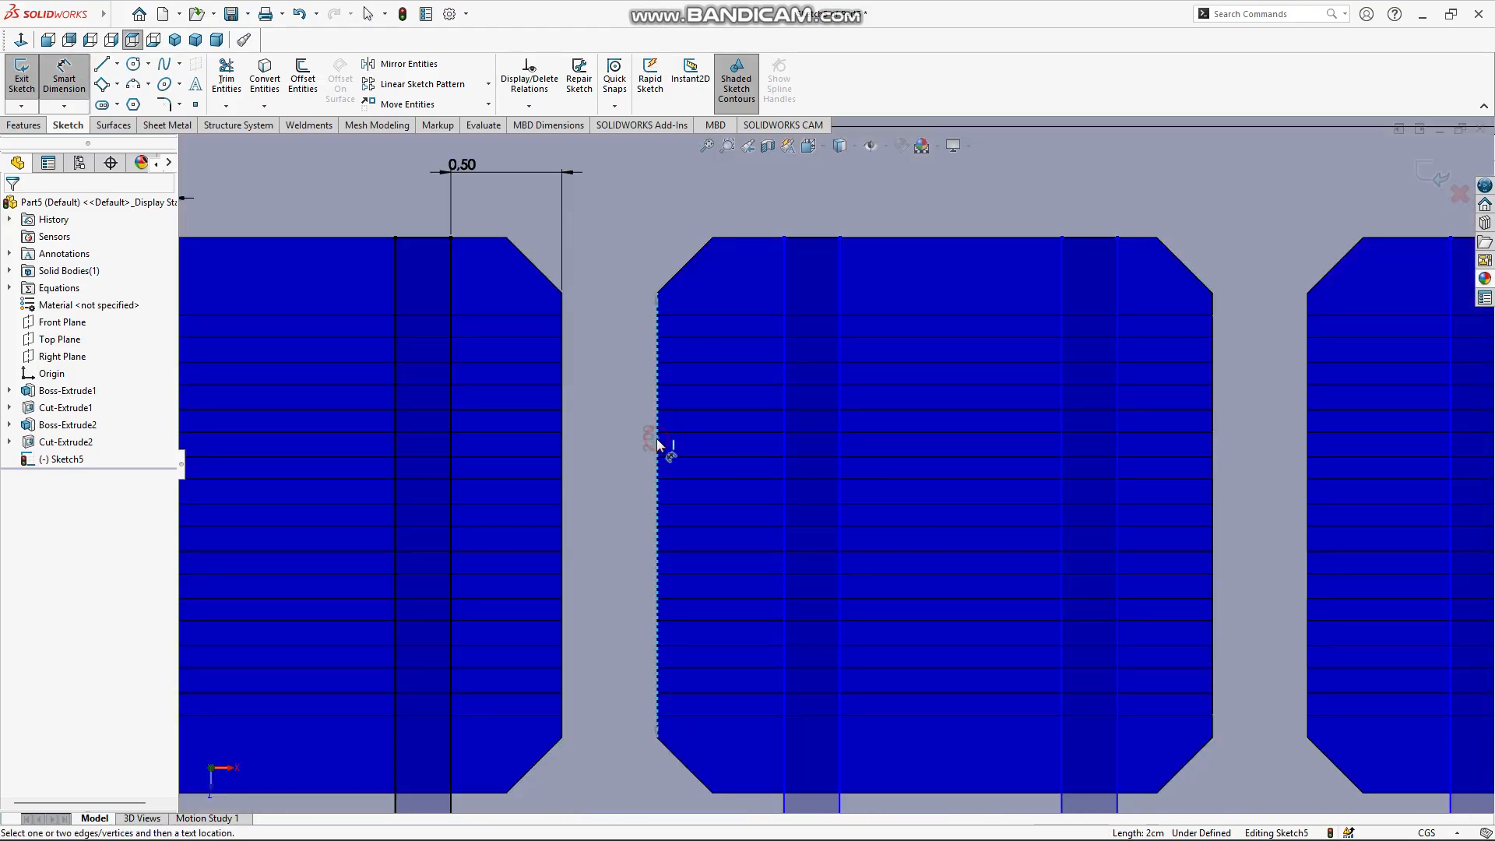
pyautogui.click(782, 436)
pyautogui.click(611, 196)
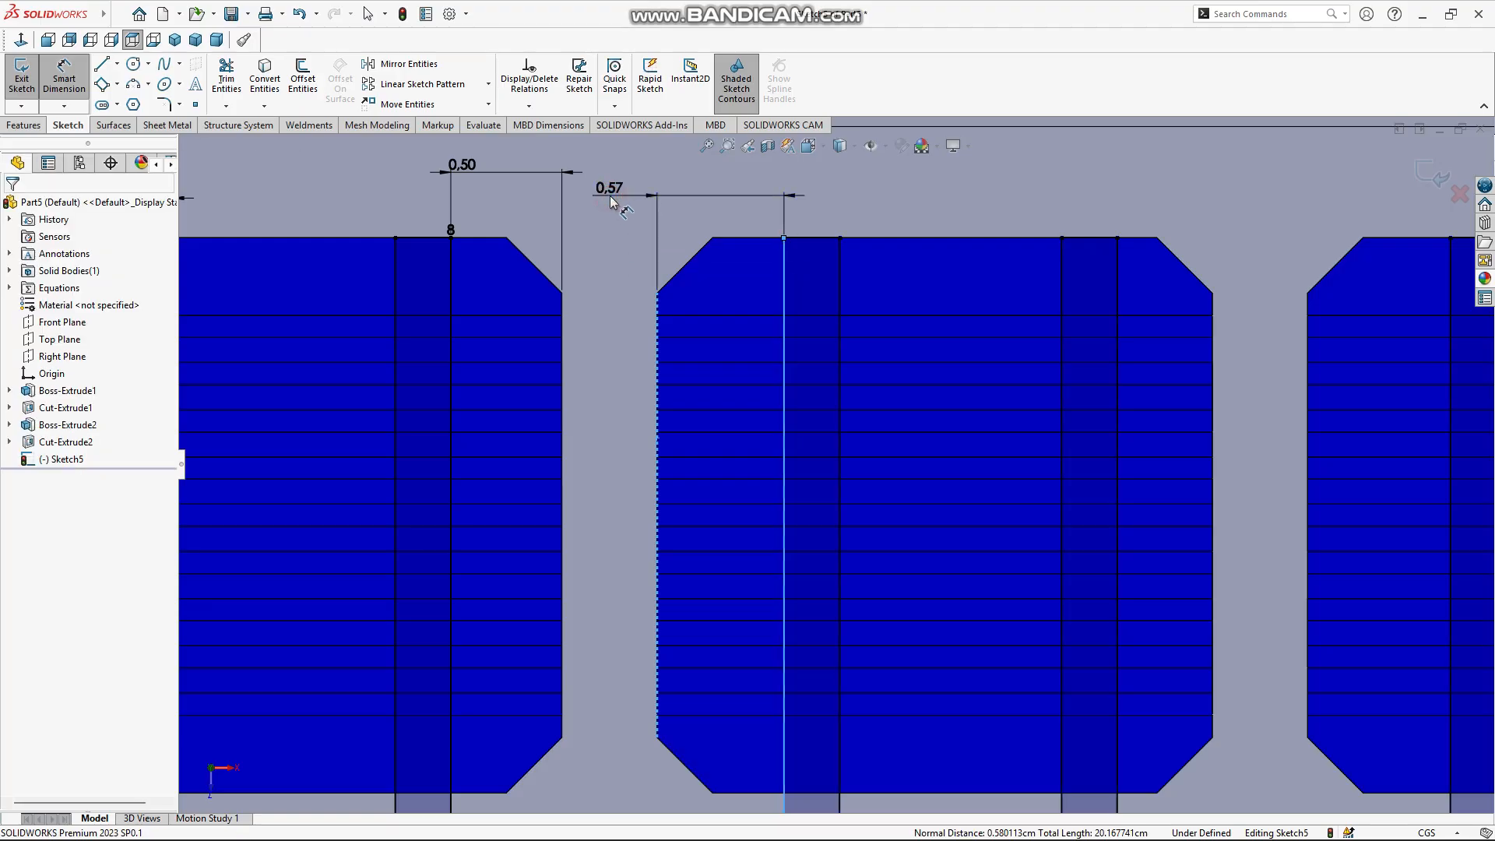
pyautogui.write('0.5')
pyautogui.press('Return')
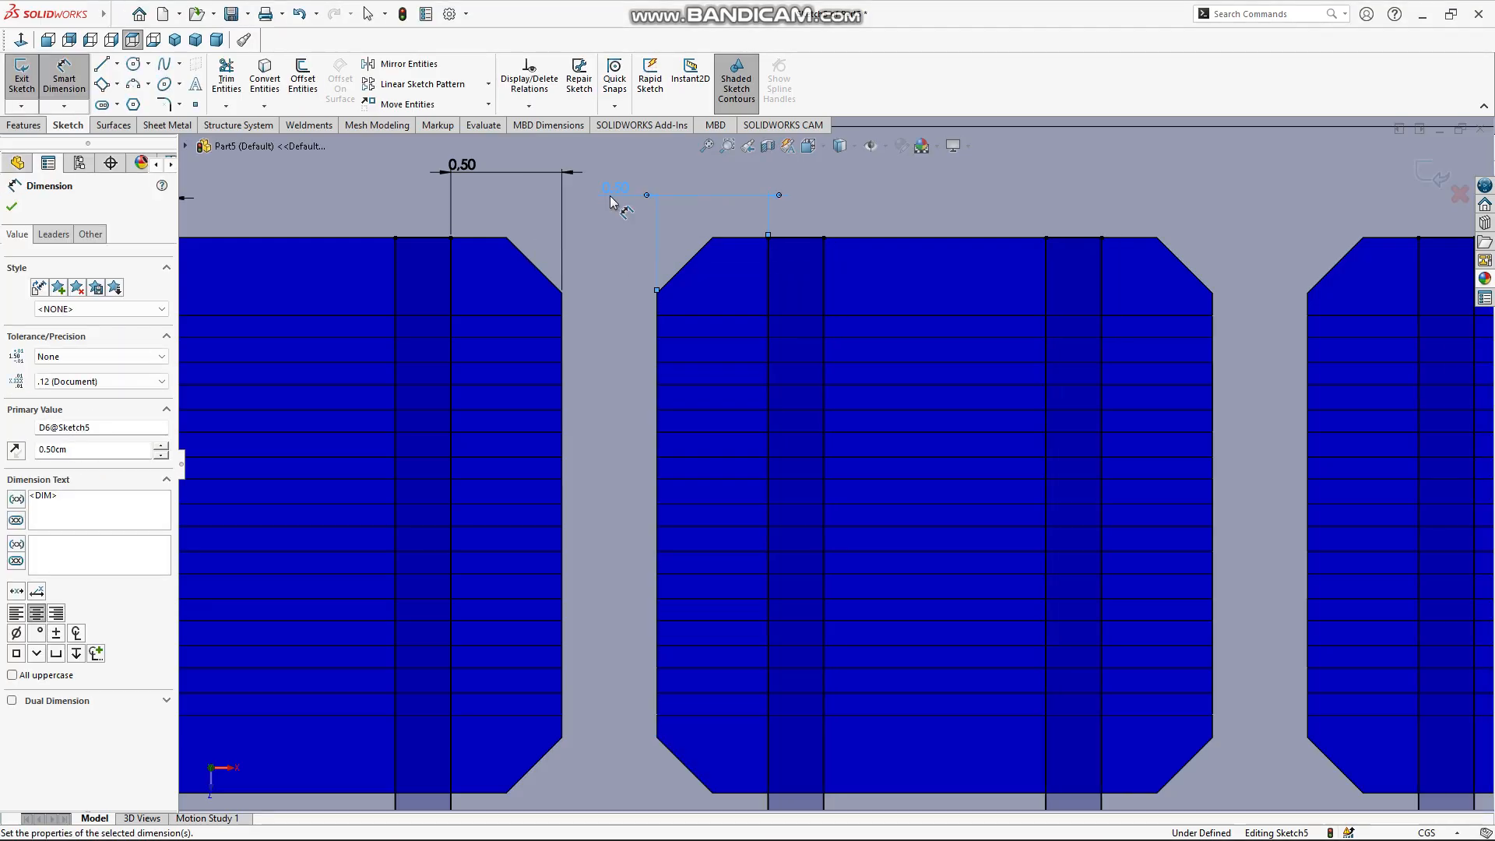
# Dimension the lower end of the first strip 0.25 cm from the frame's lower inner edge
pyautogui.scroll(3, 1323, 390)
pyautogui.scroll(4, 1279, 455)
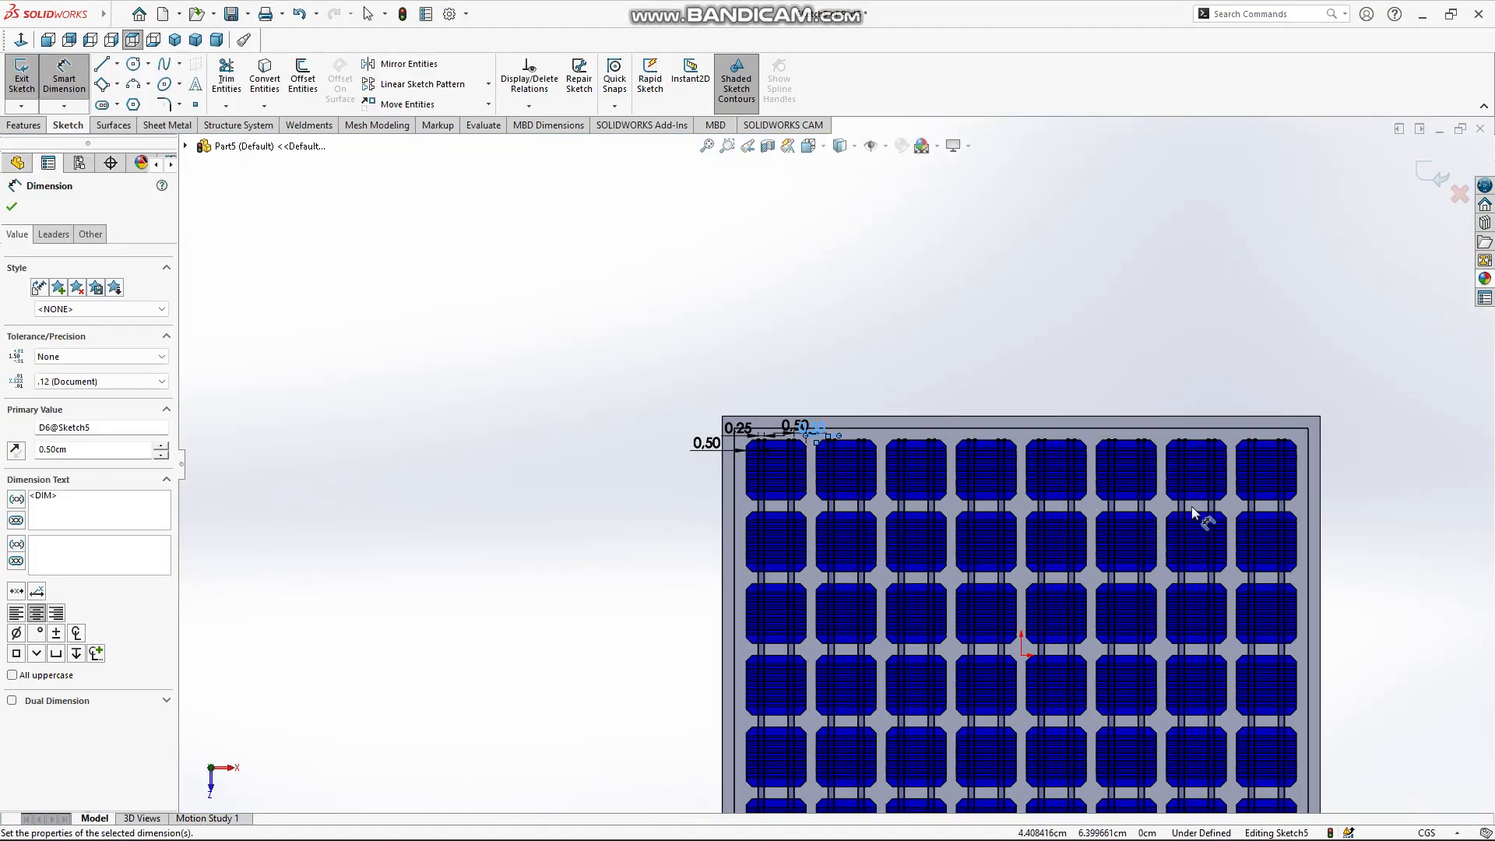
pyautogui.scroll(4, 735, 664)
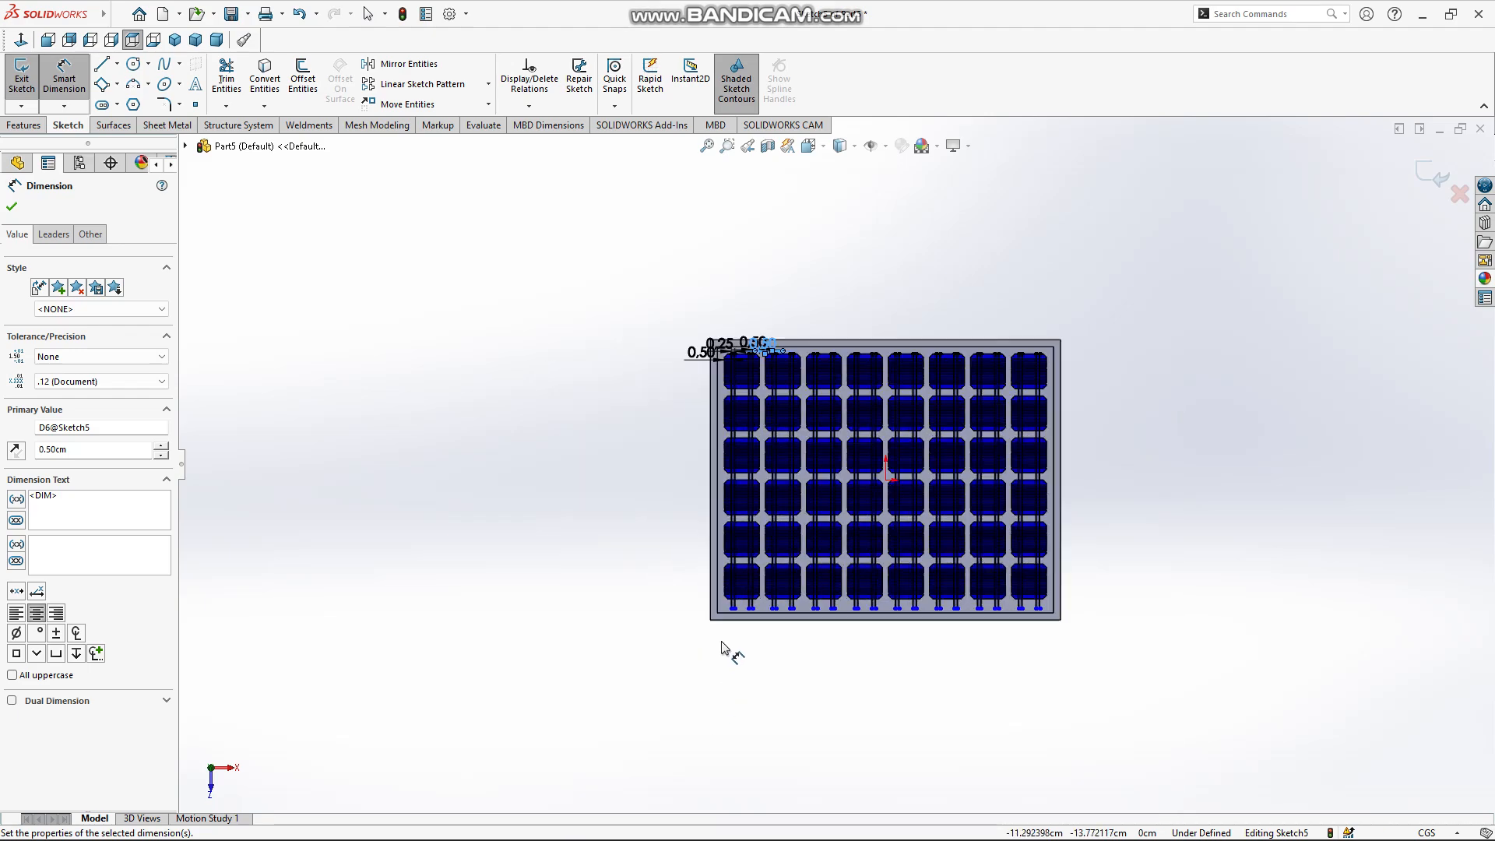
pyautogui.scroll(-10, 798, 518)
pyautogui.scroll(-3, 778, 561)
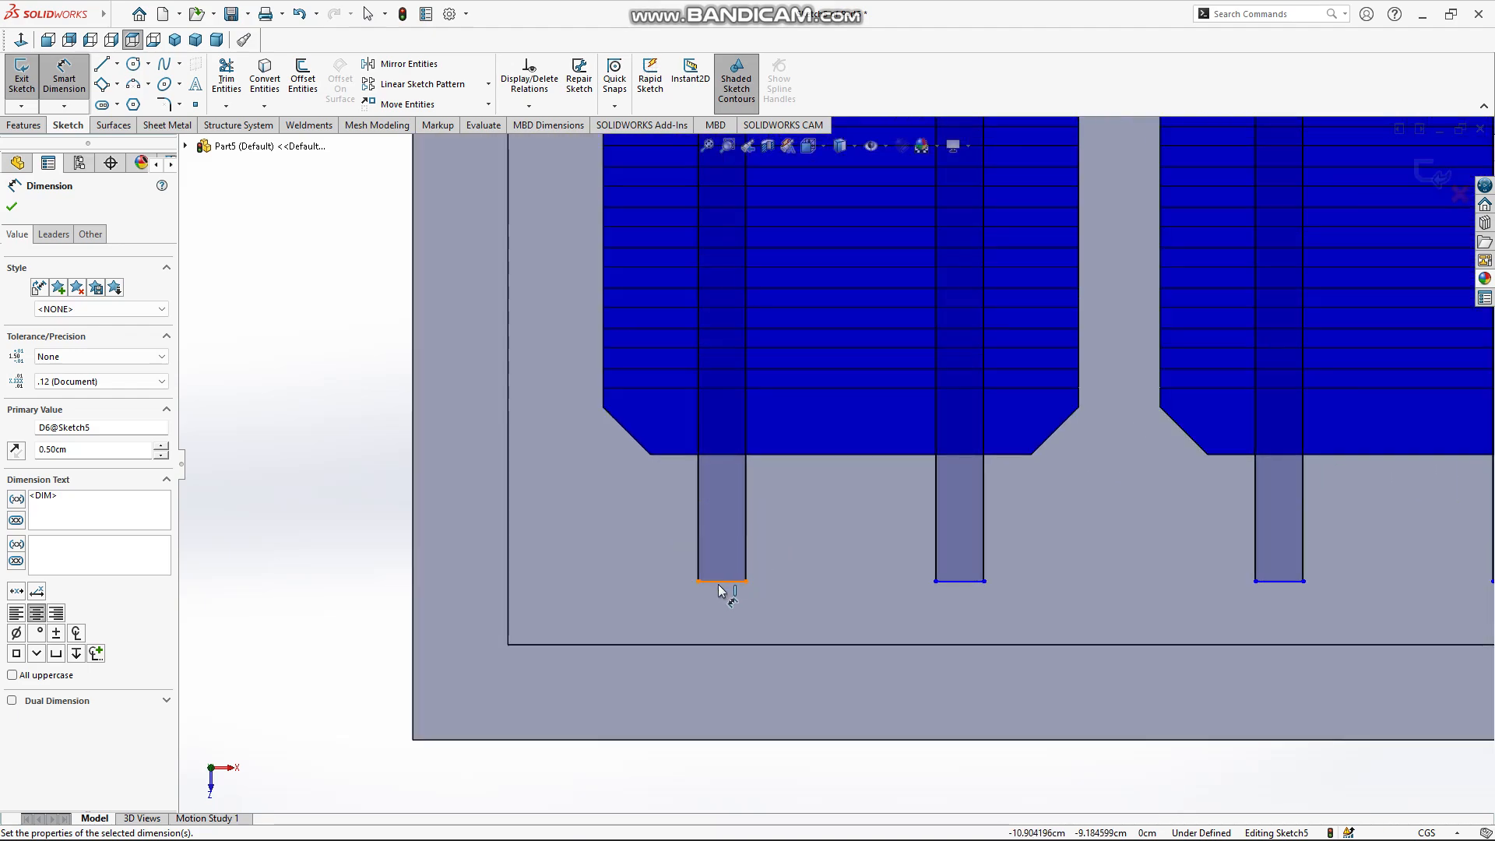
pyautogui.click(711, 584)
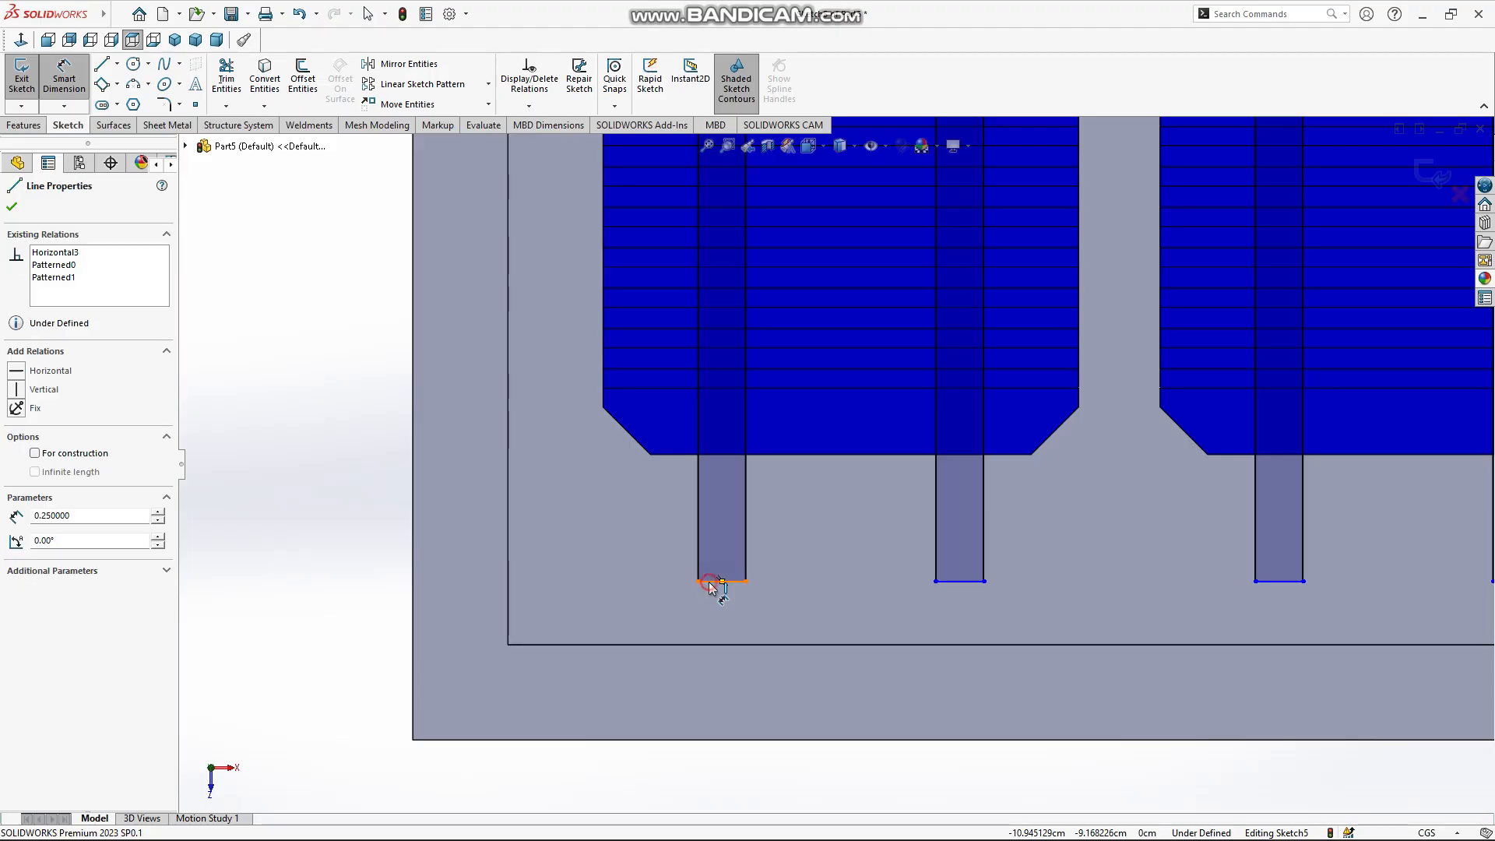
pyautogui.click(705, 651)
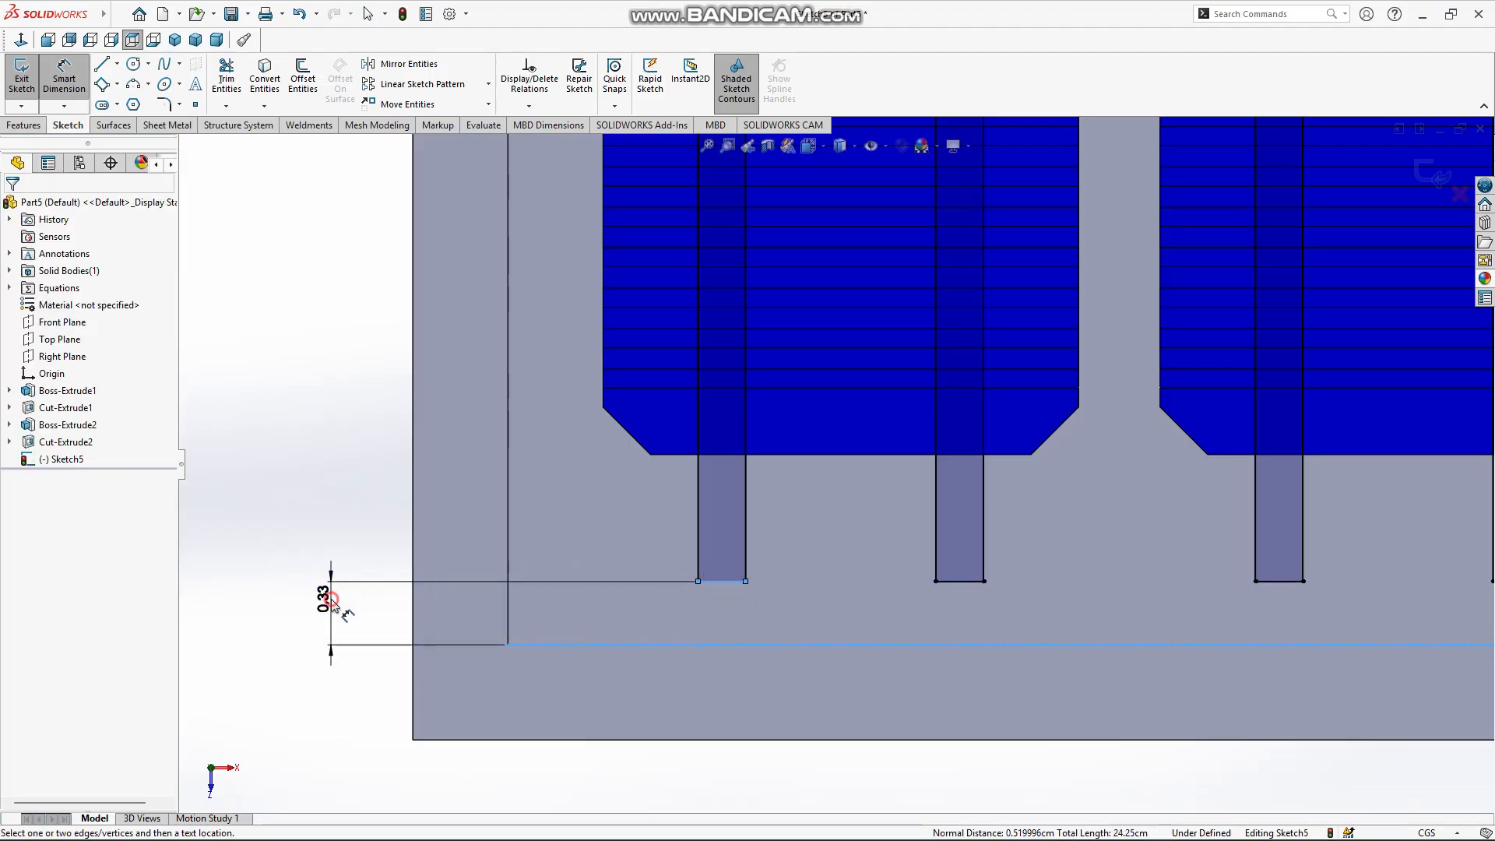
pyautogui.click(333, 601)
pyautogui.write('0.25')
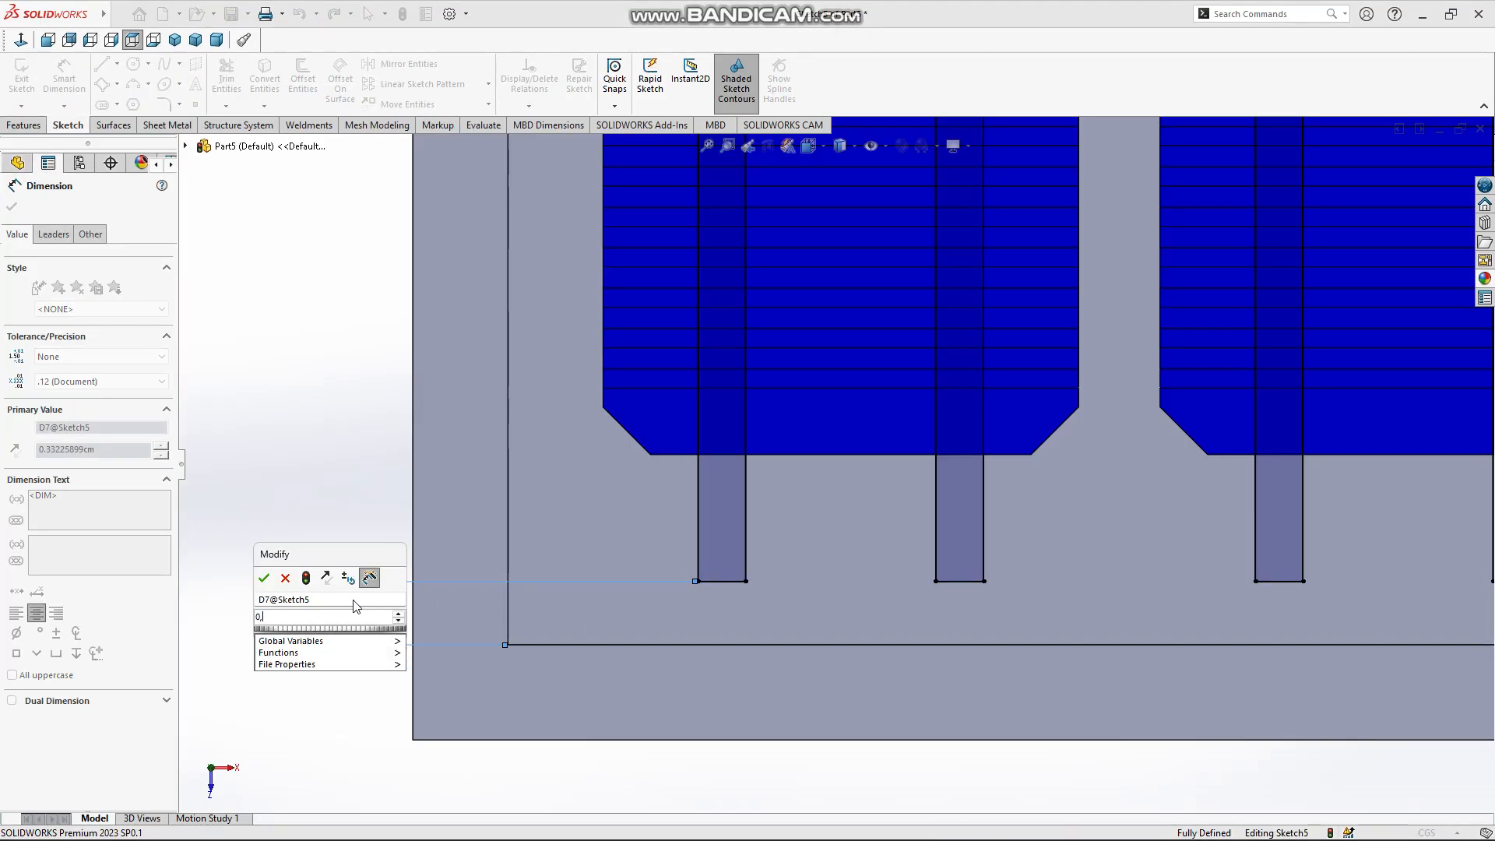
pyautogui.press('Return')
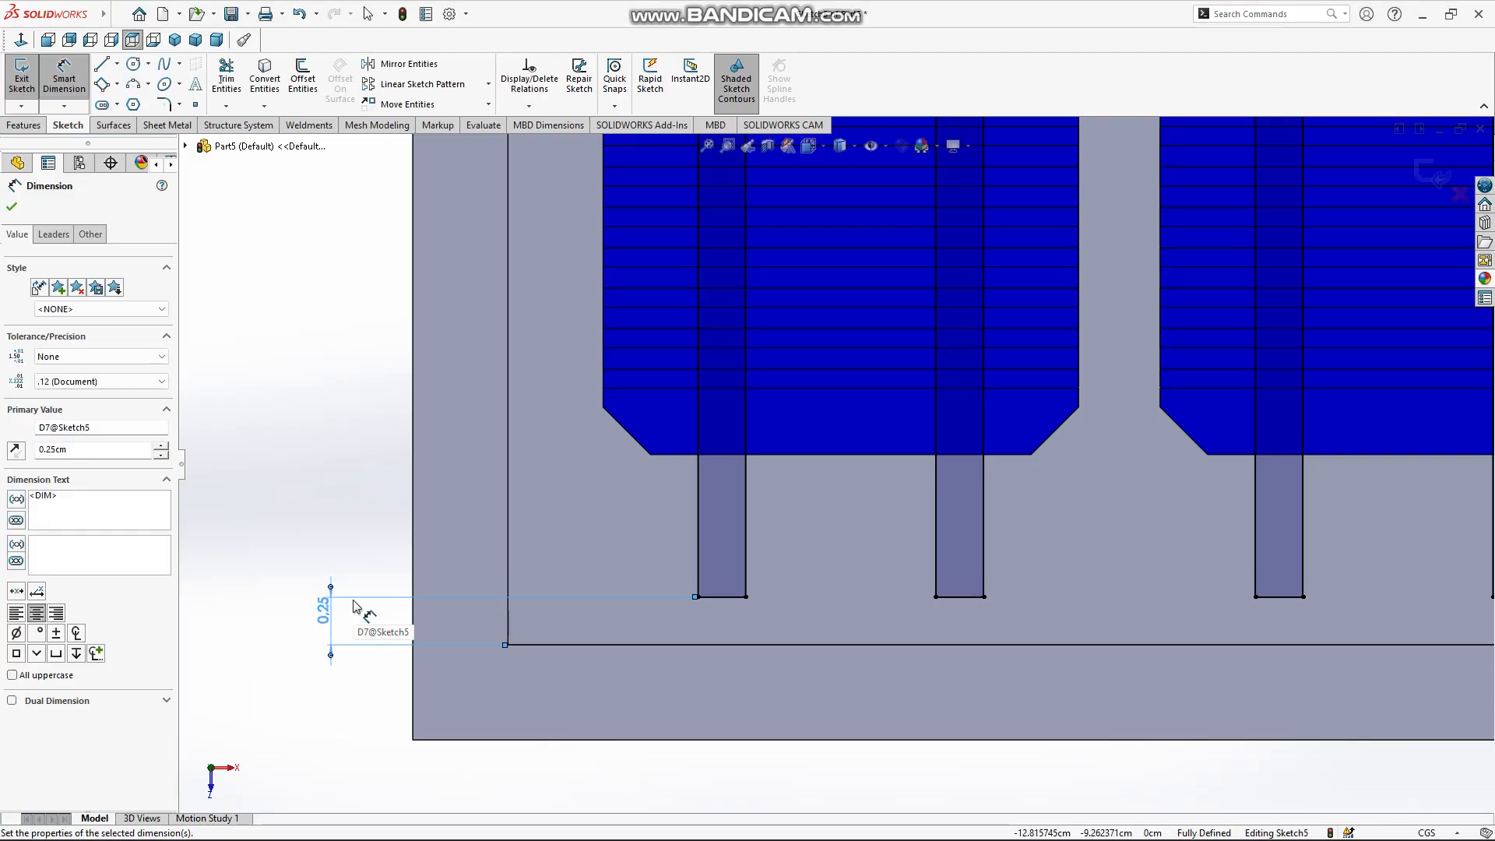
# Extrude the strip sketch as a blind boss 0.1 cm deep, merged with the panel
pyautogui.click(11, 127)
pyautogui.click(28, 82)
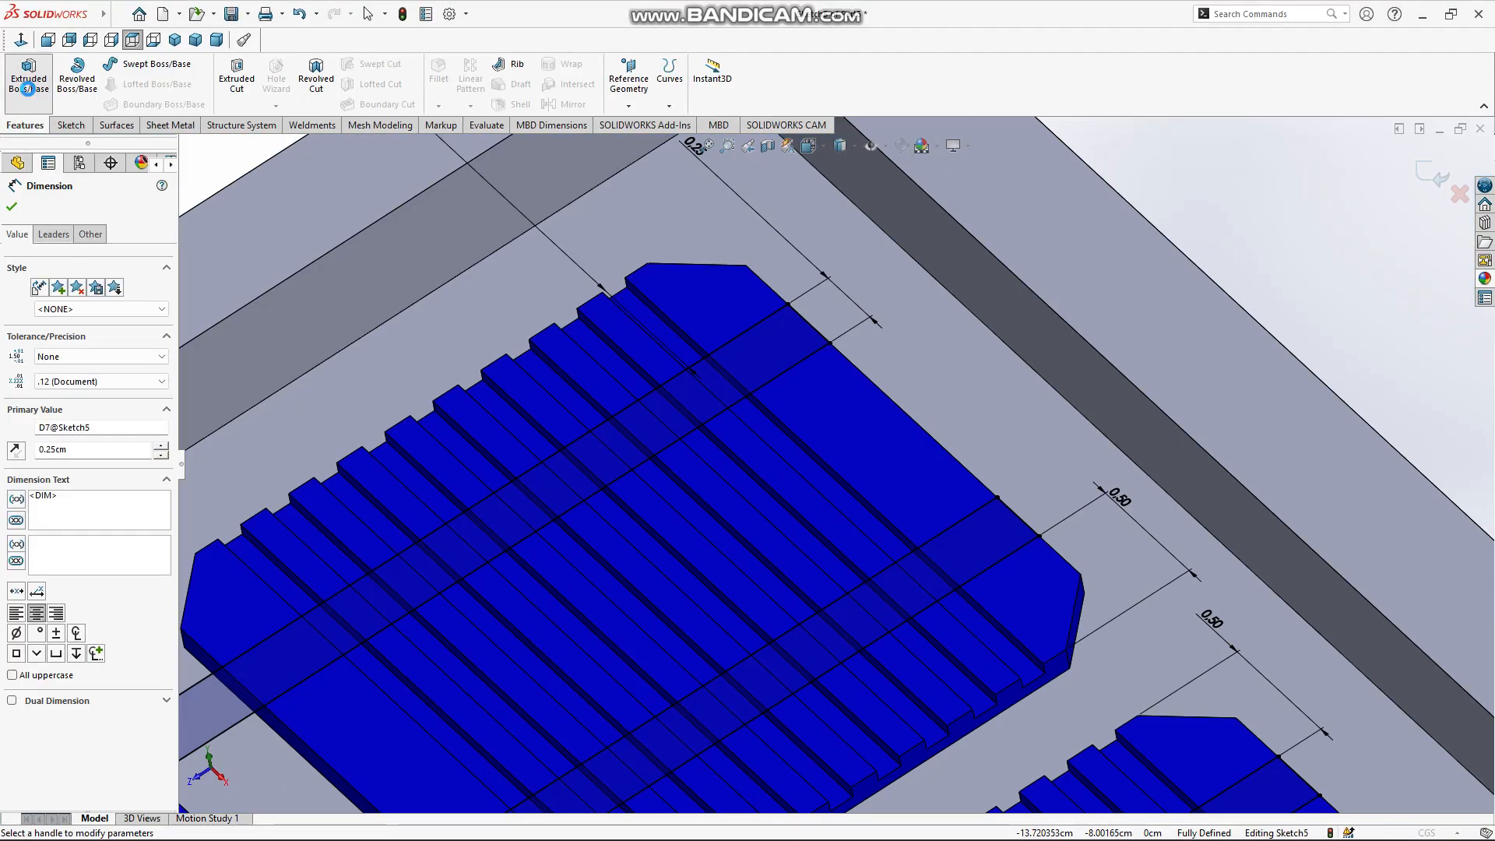
pyautogui.scroll(7, 705, 630)
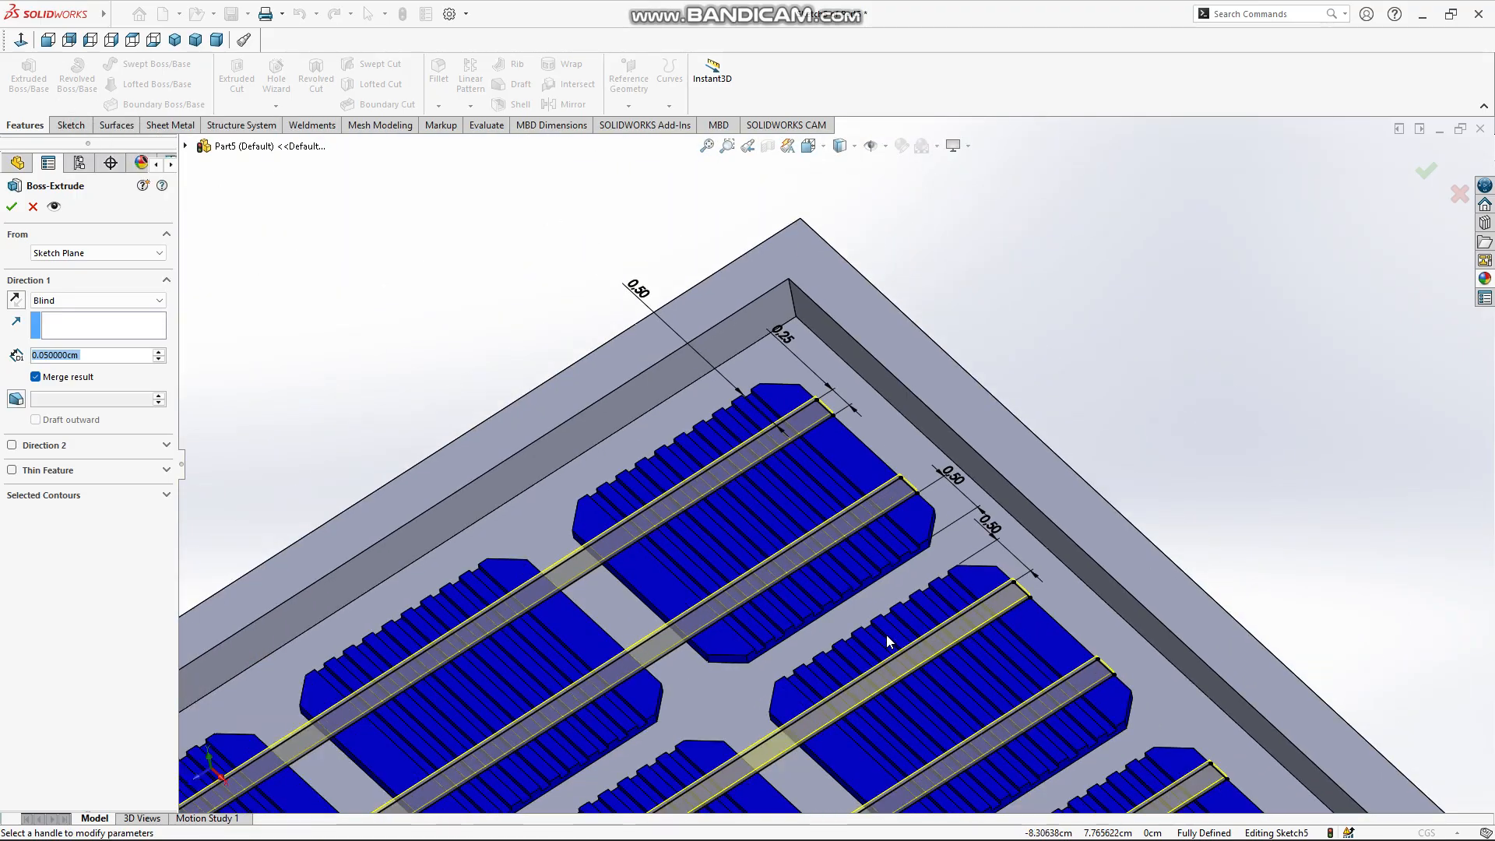
pyautogui.scroll(-5, 872, 615)
pyautogui.write('0.1')
pyautogui.press('Return')
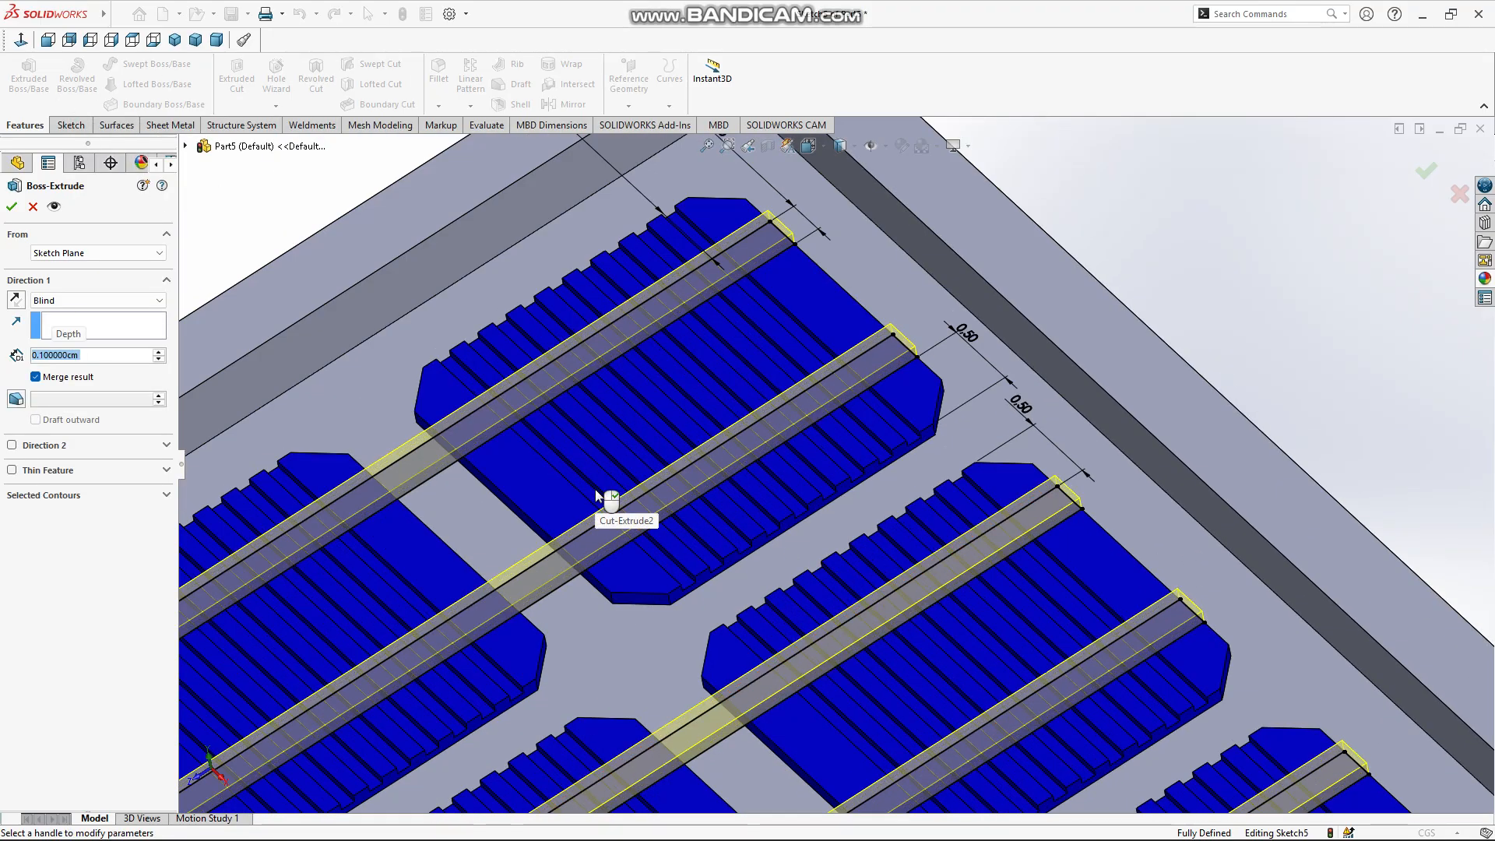
pyautogui.rightClick(596, 496)
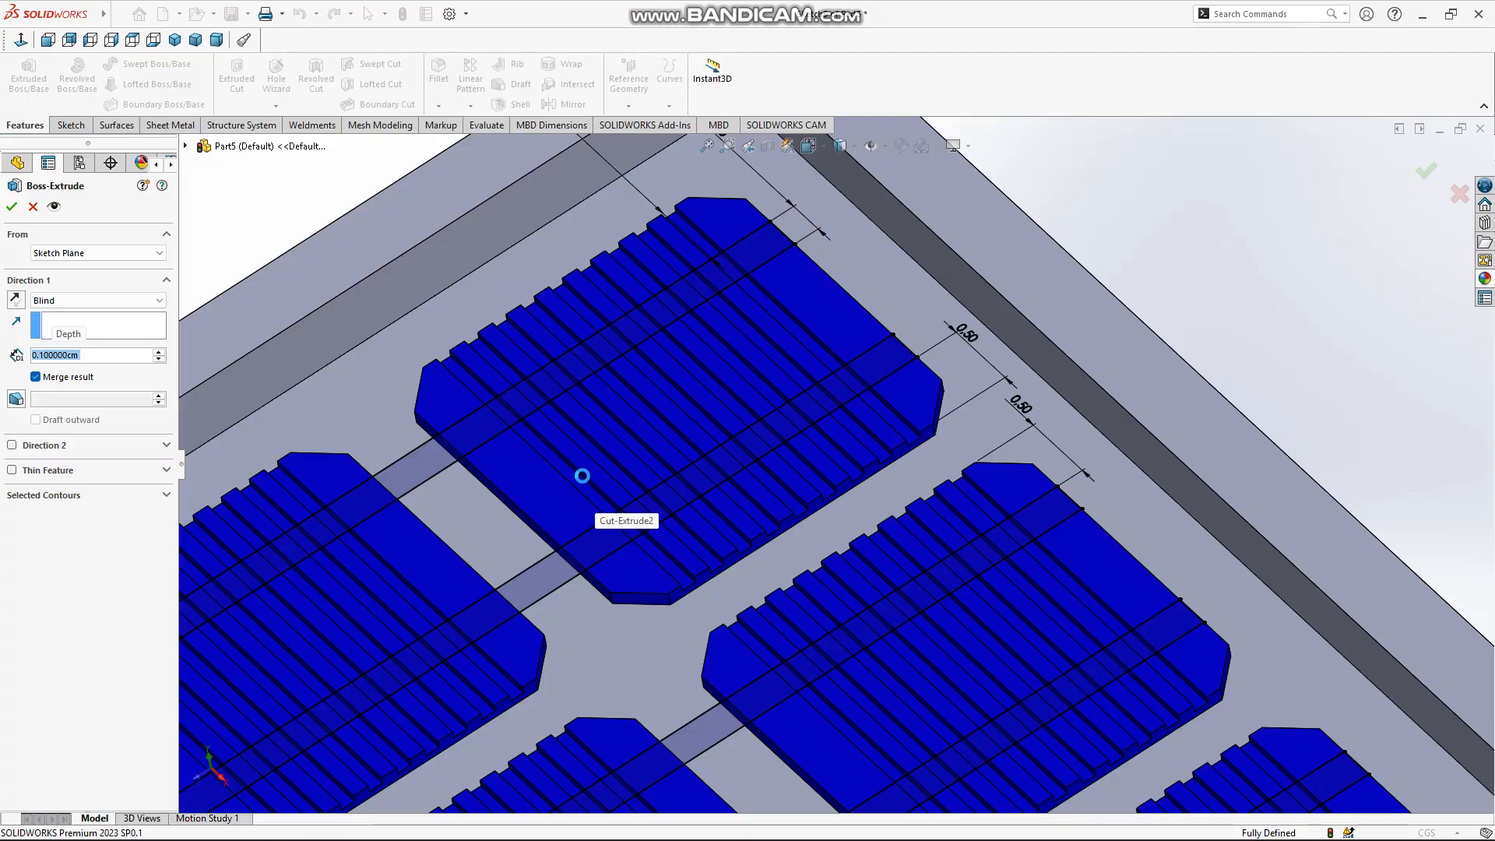
pyautogui.scroll(10, 586, 478)
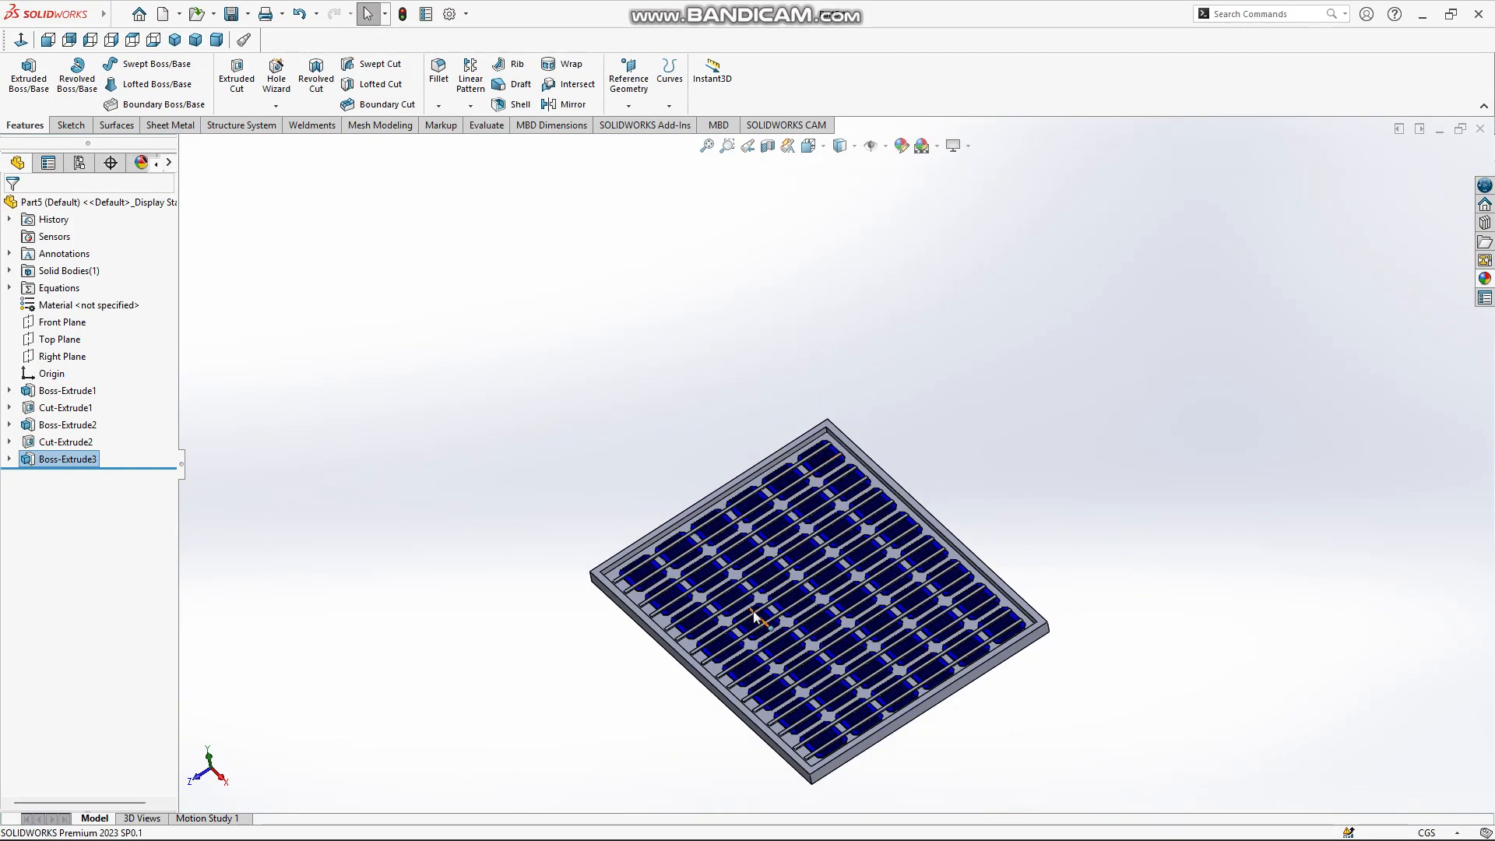
pyautogui.scroll(-8, 763, 611)
pyautogui.click(348, 371)
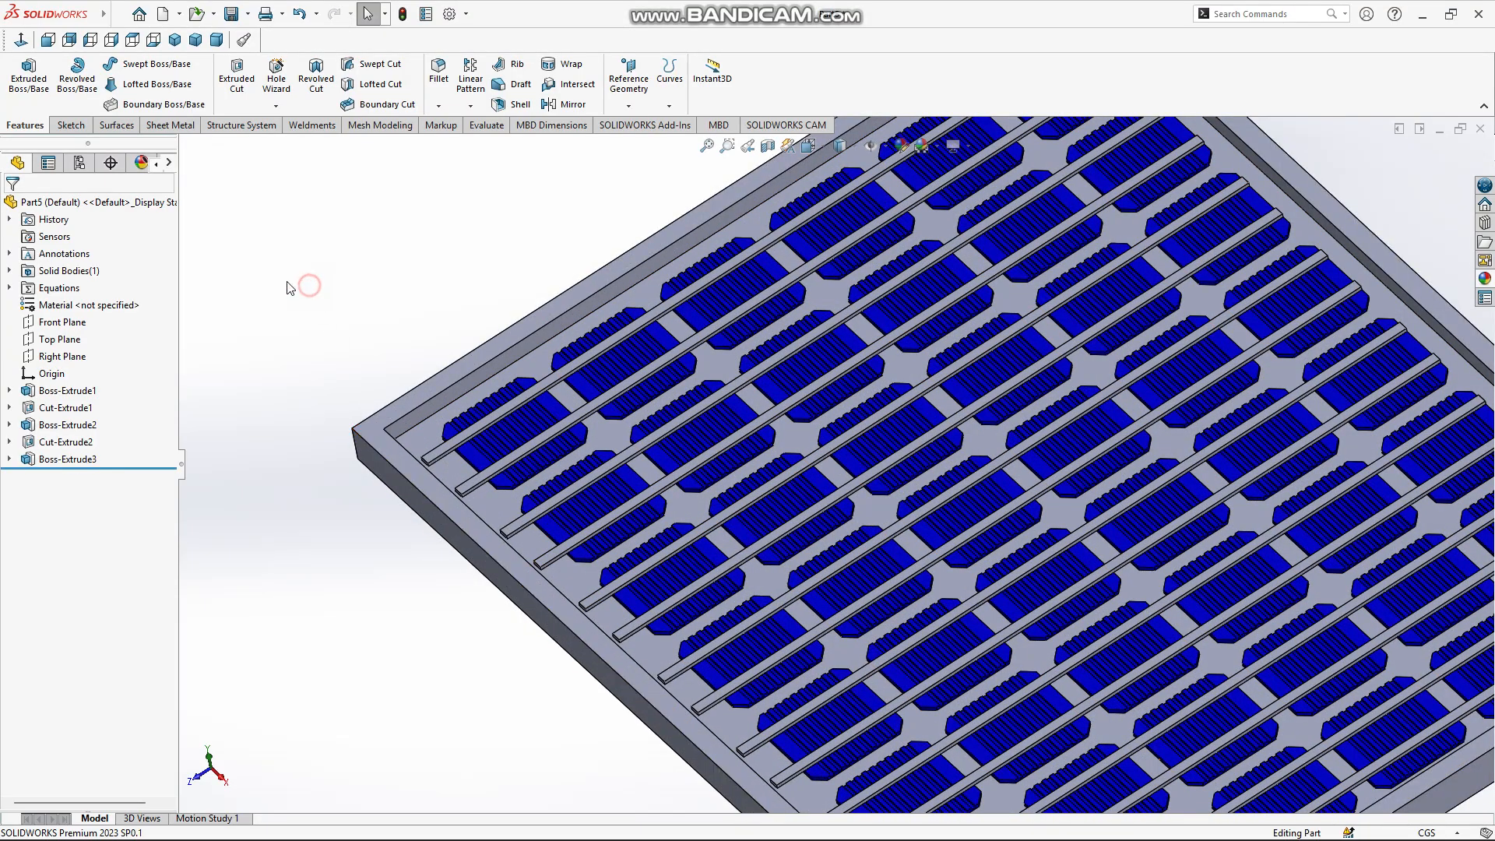
# Start a new sketch on the panel's recessed floor face around the cells
pyautogui.click(71, 125)
pyautogui.click(22, 71)
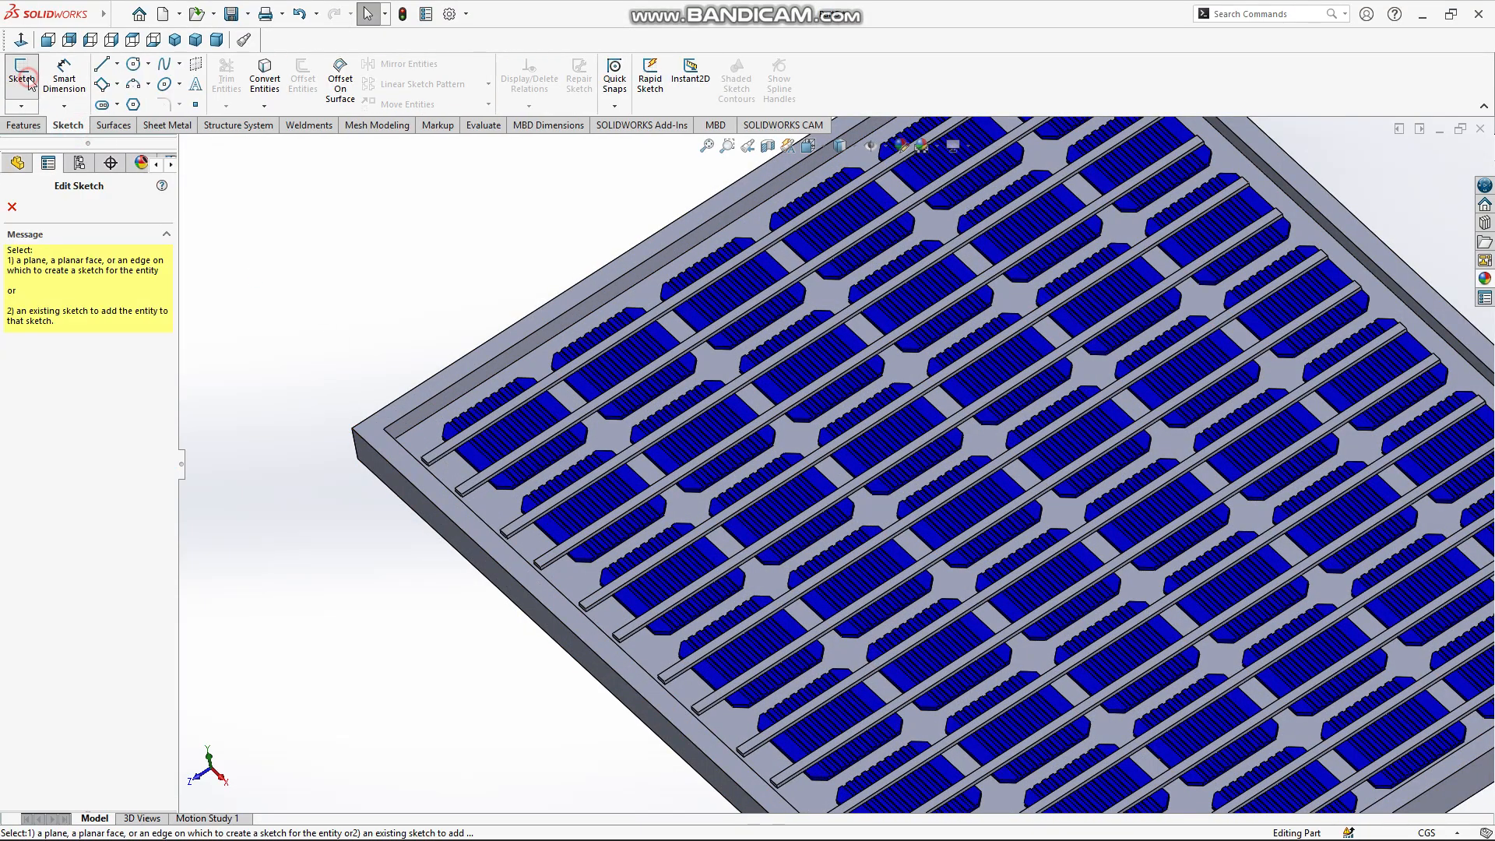
pyautogui.scroll(-2, 492, 510)
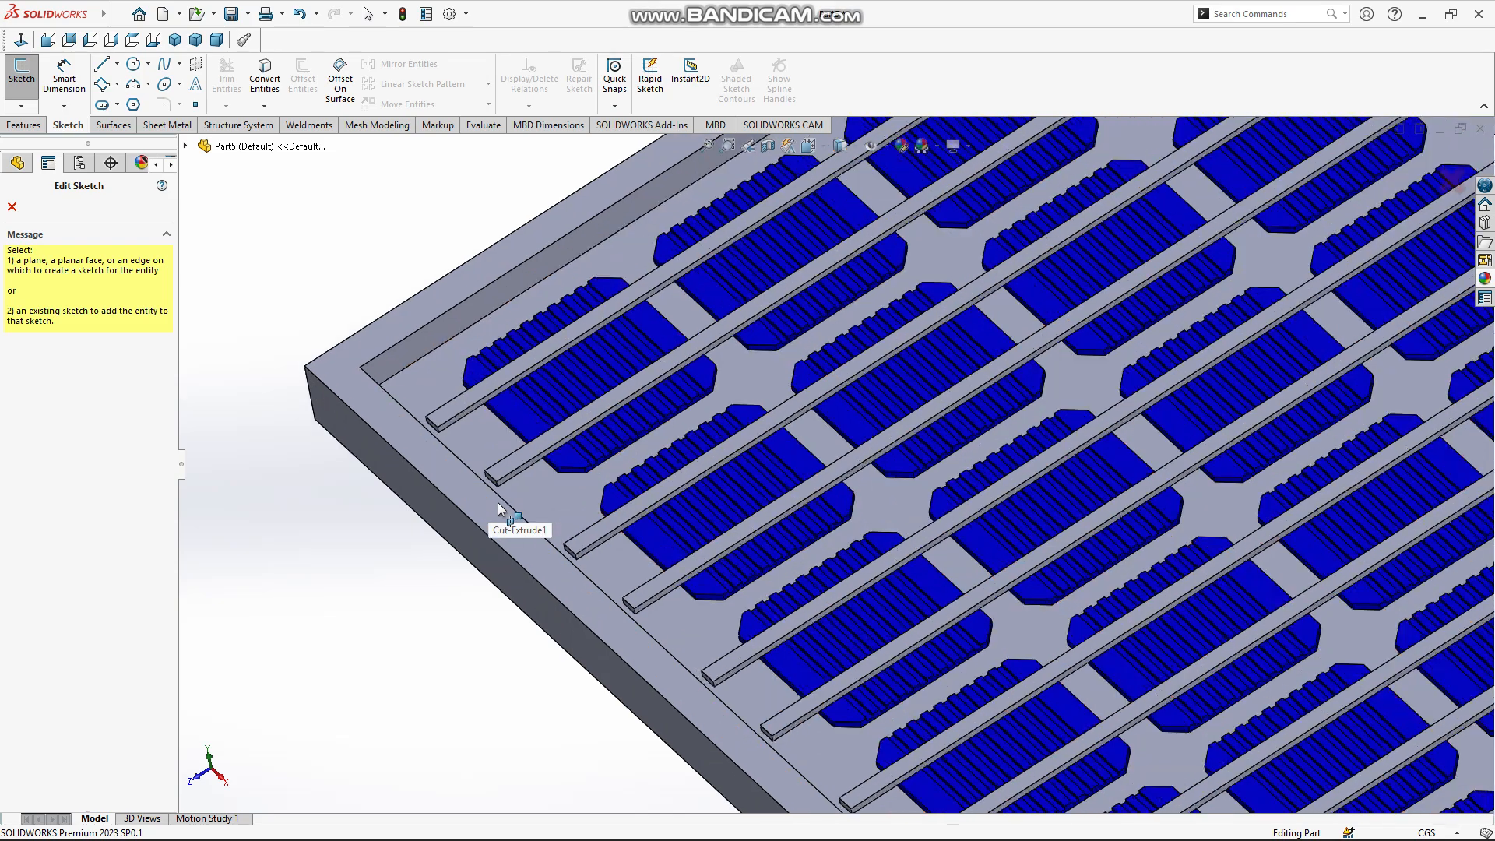
pyautogui.click(573, 499)
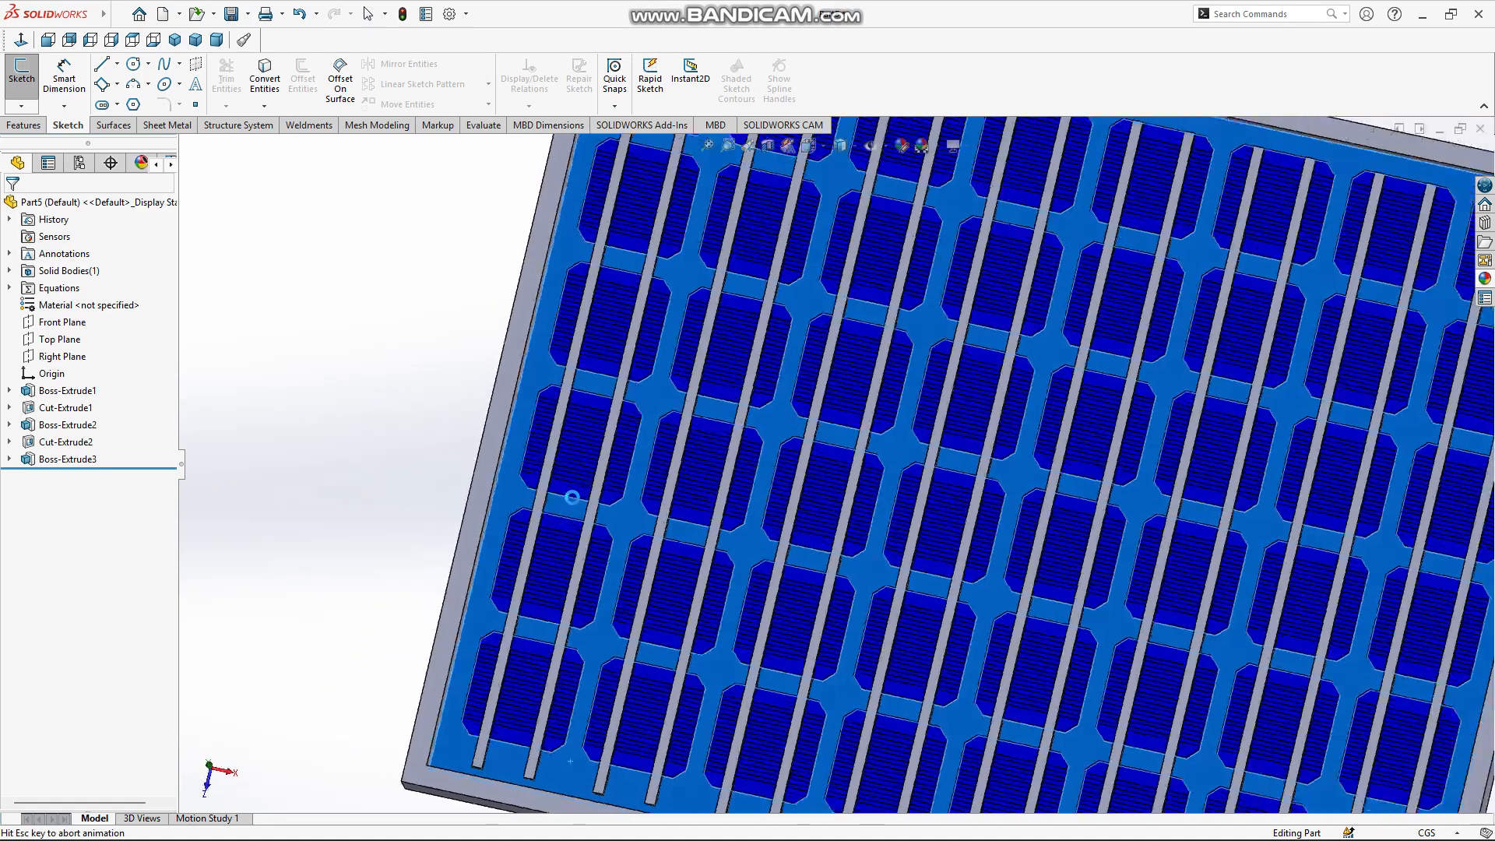
pyautogui.scroll(-2, 738, 585)
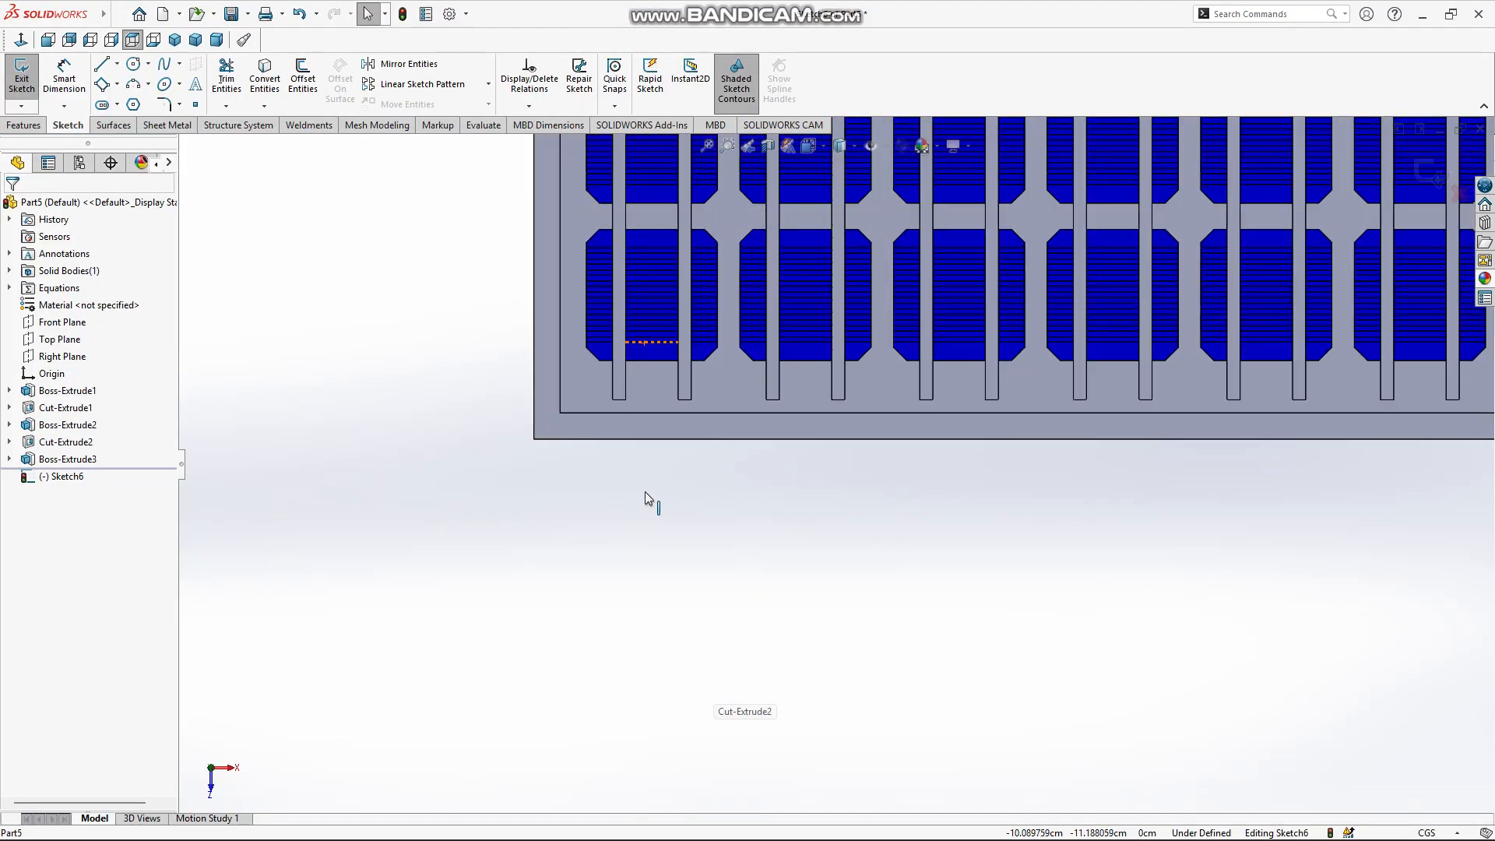
# Sketch a corner rectangle about 22.7 cm wide and 0.6 cm high across the strips' lower ends, below the last cell row
pyautogui.moveTo(552, 506); pyautogui.dragTo(564, 605, button='right')
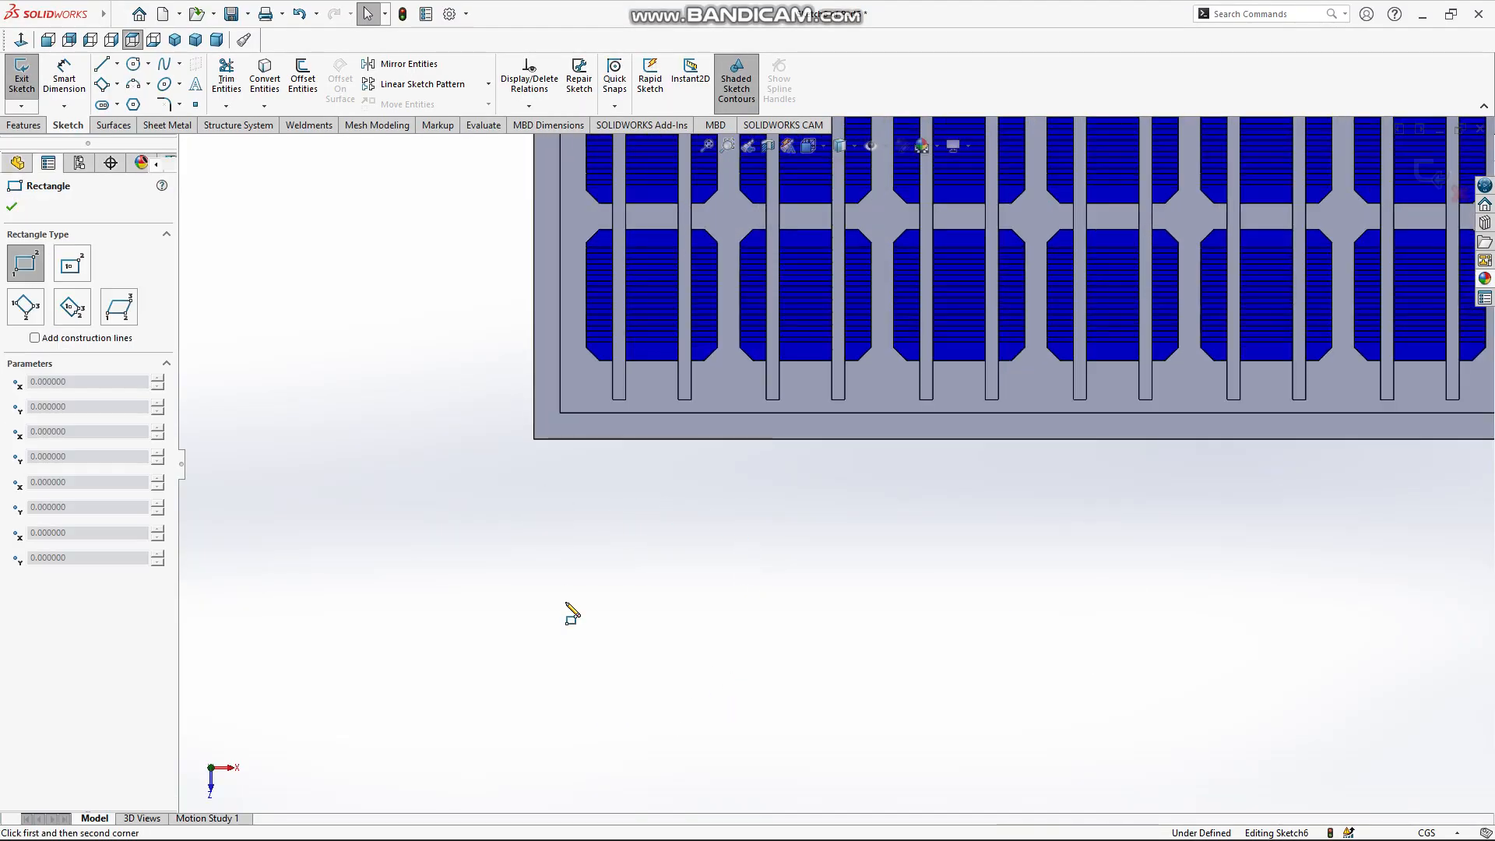
pyautogui.click(598, 384)
pyautogui.scroll(2, 1168, 382)
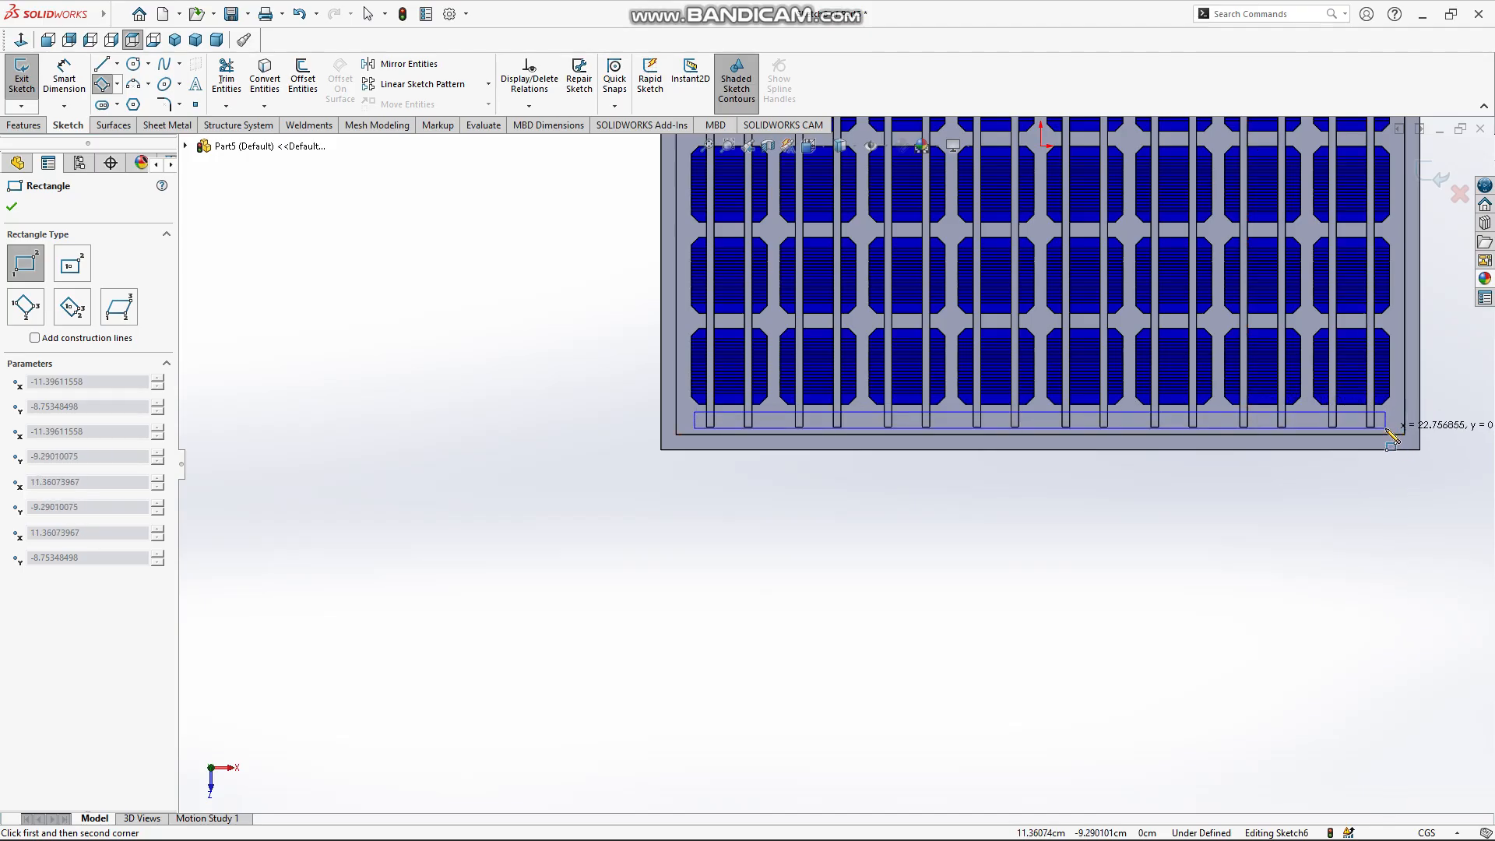
pyautogui.scroll(-3, 1401, 439)
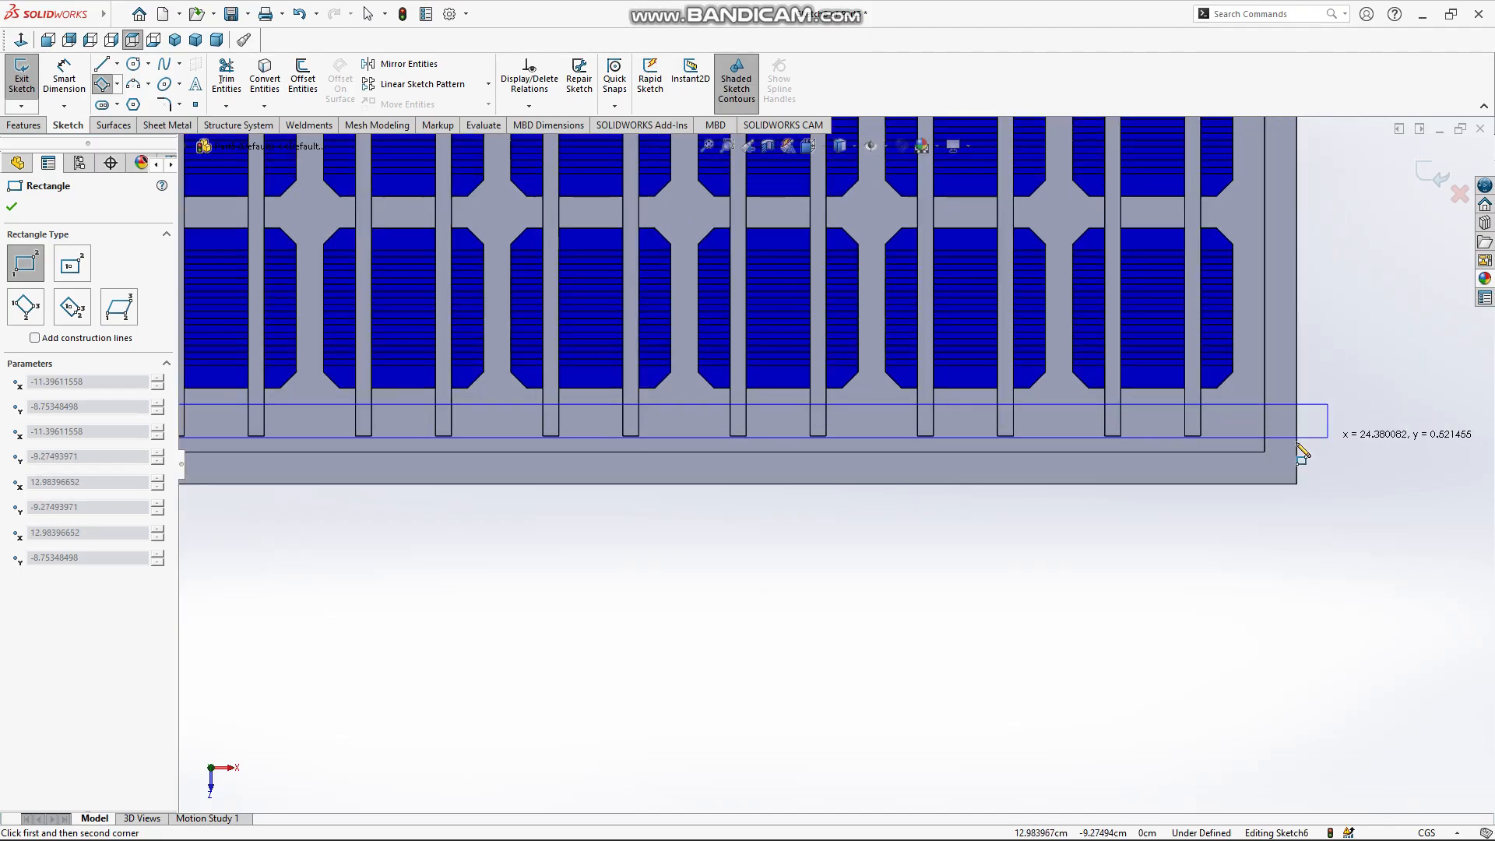
pyautogui.click(1387, 429)
pyautogui.press('Escape')
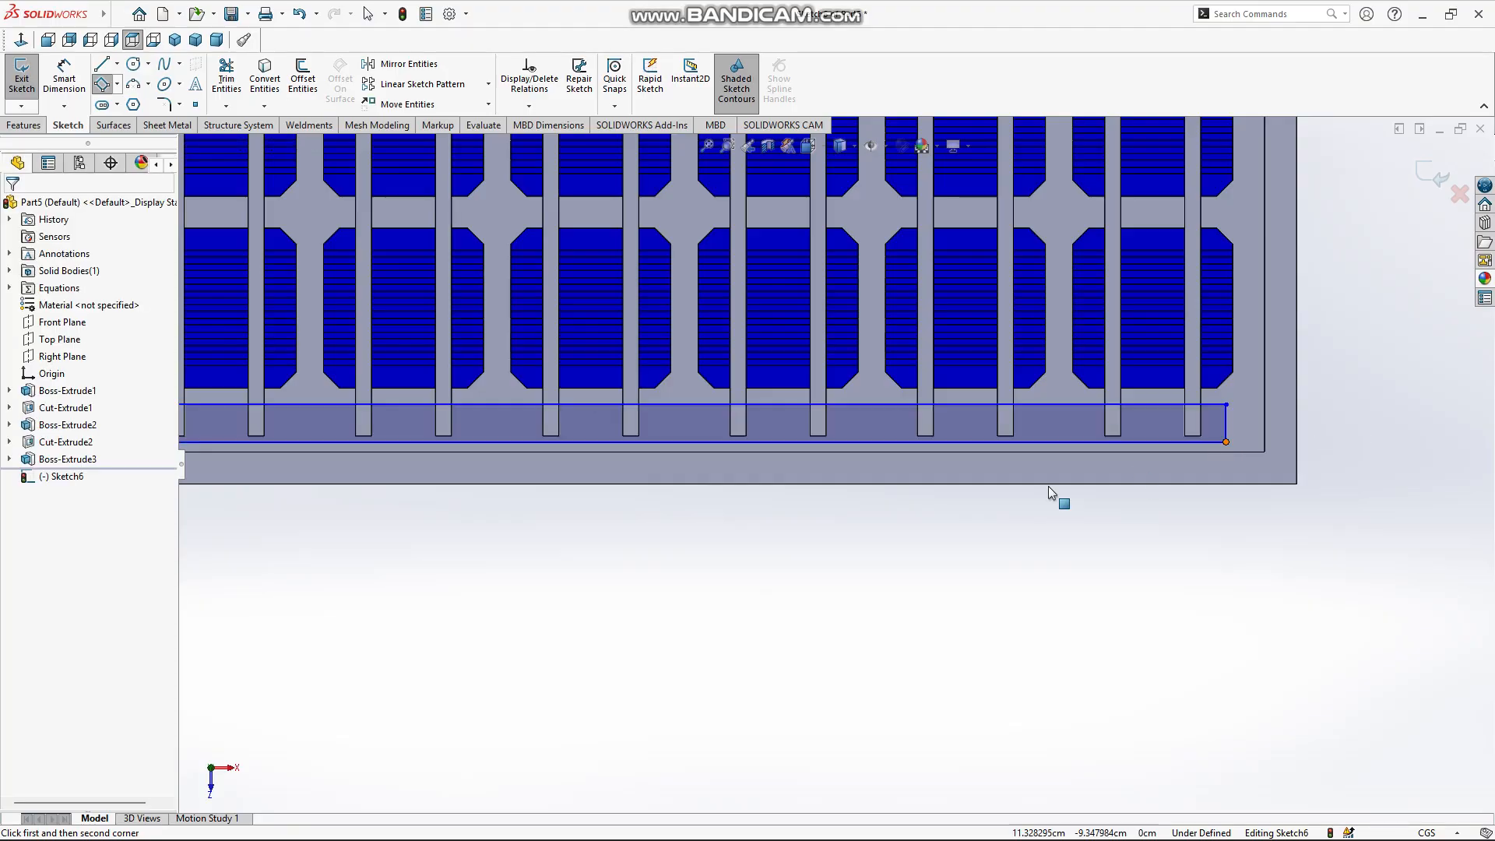
# Set the height of the horizontal rectangle below the last cell row to 0.5 cm
pyautogui.scroll(3, 856, 499)
pyautogui.scroll(-2, 380, 522)
pyautogui.moveTo(381, 582); pyautogui.dragTo(378, 506, button='right')
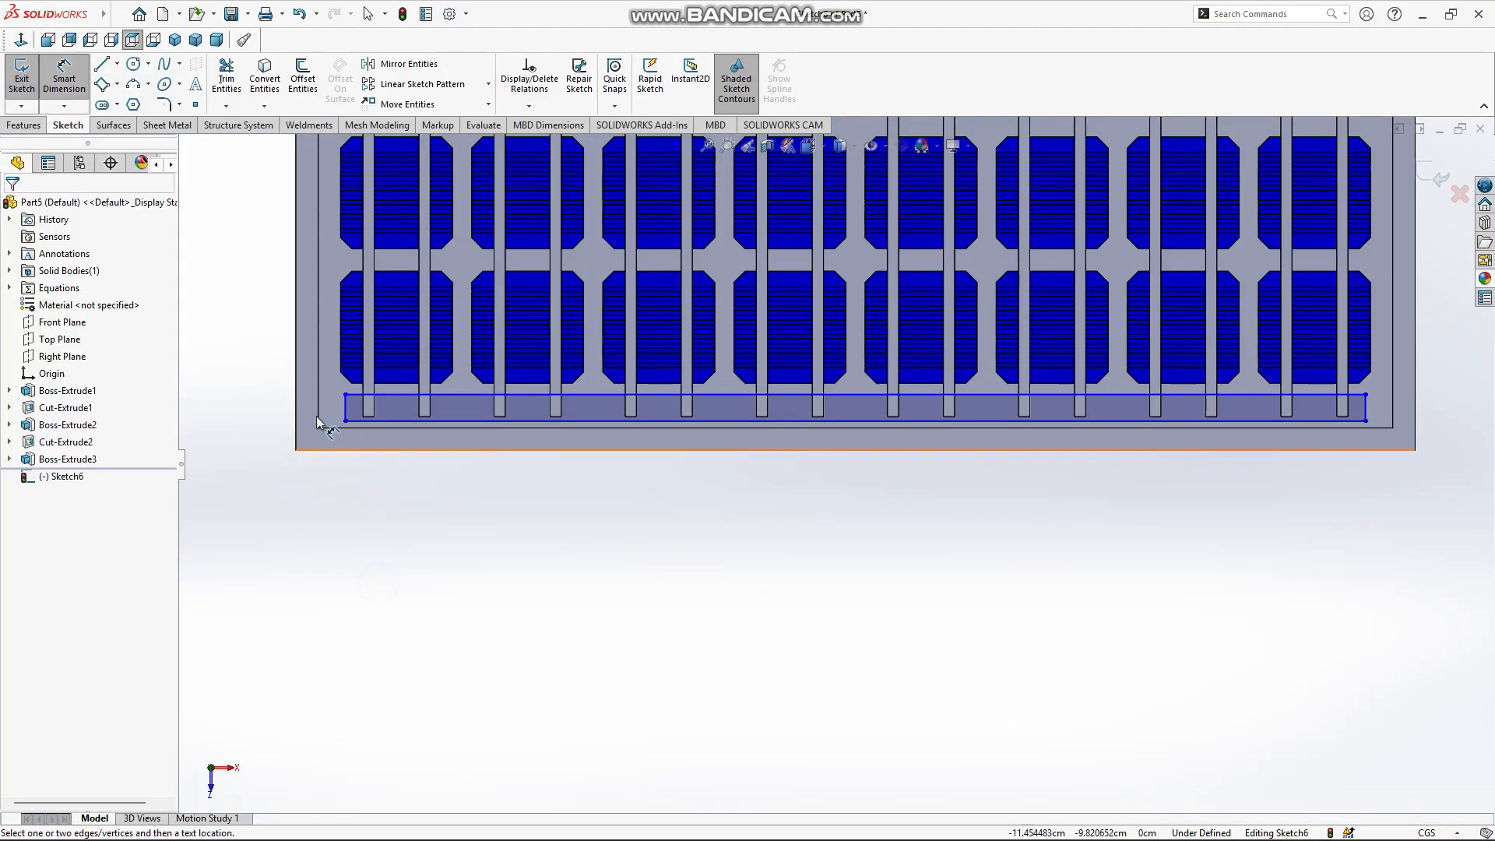
pyautogui.scroll(-7, 322, 422)
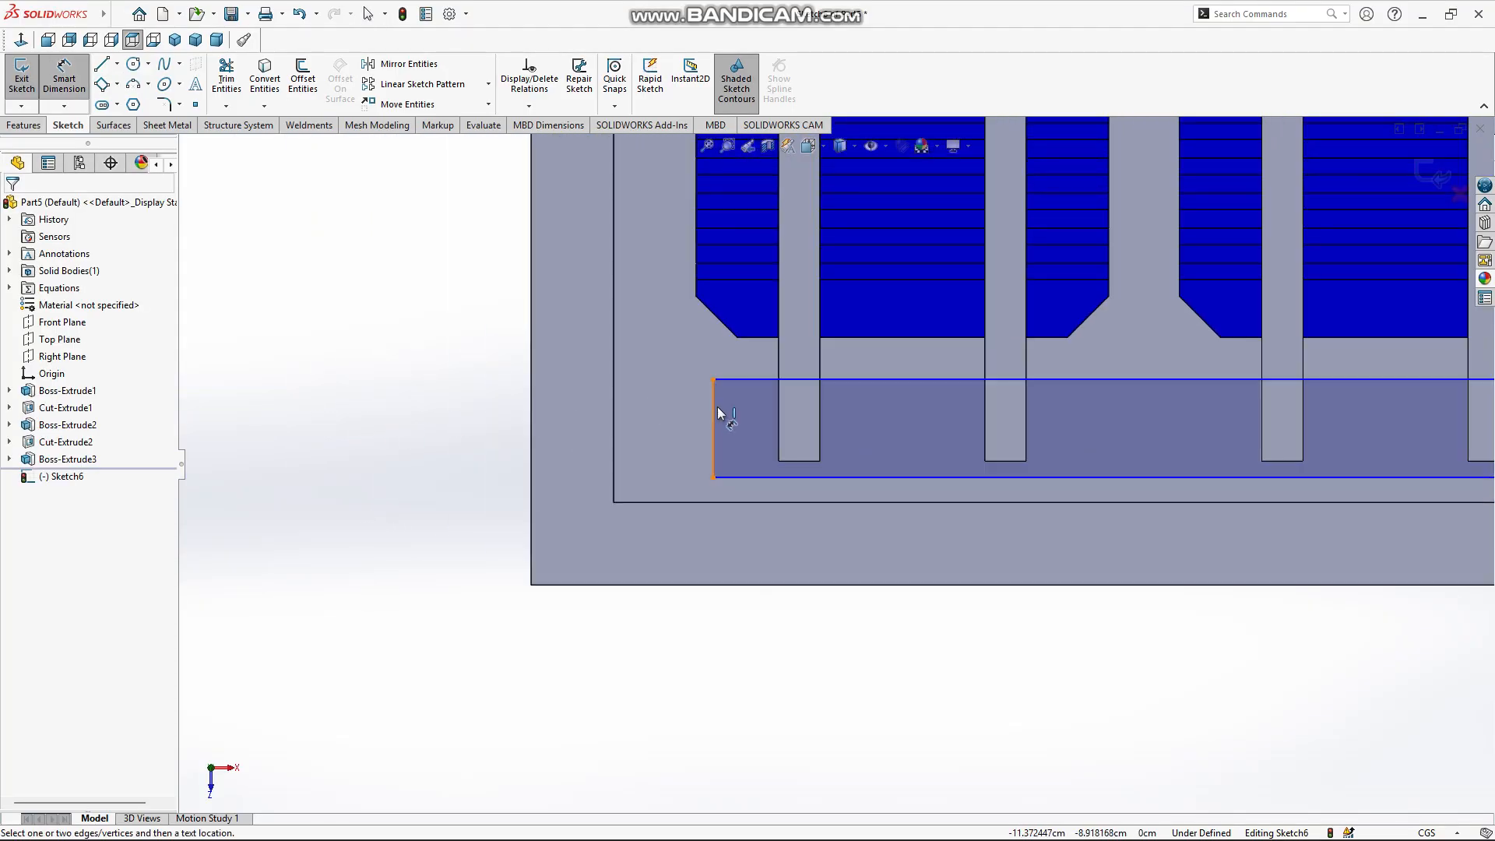
pyautogui.click(713, 419)
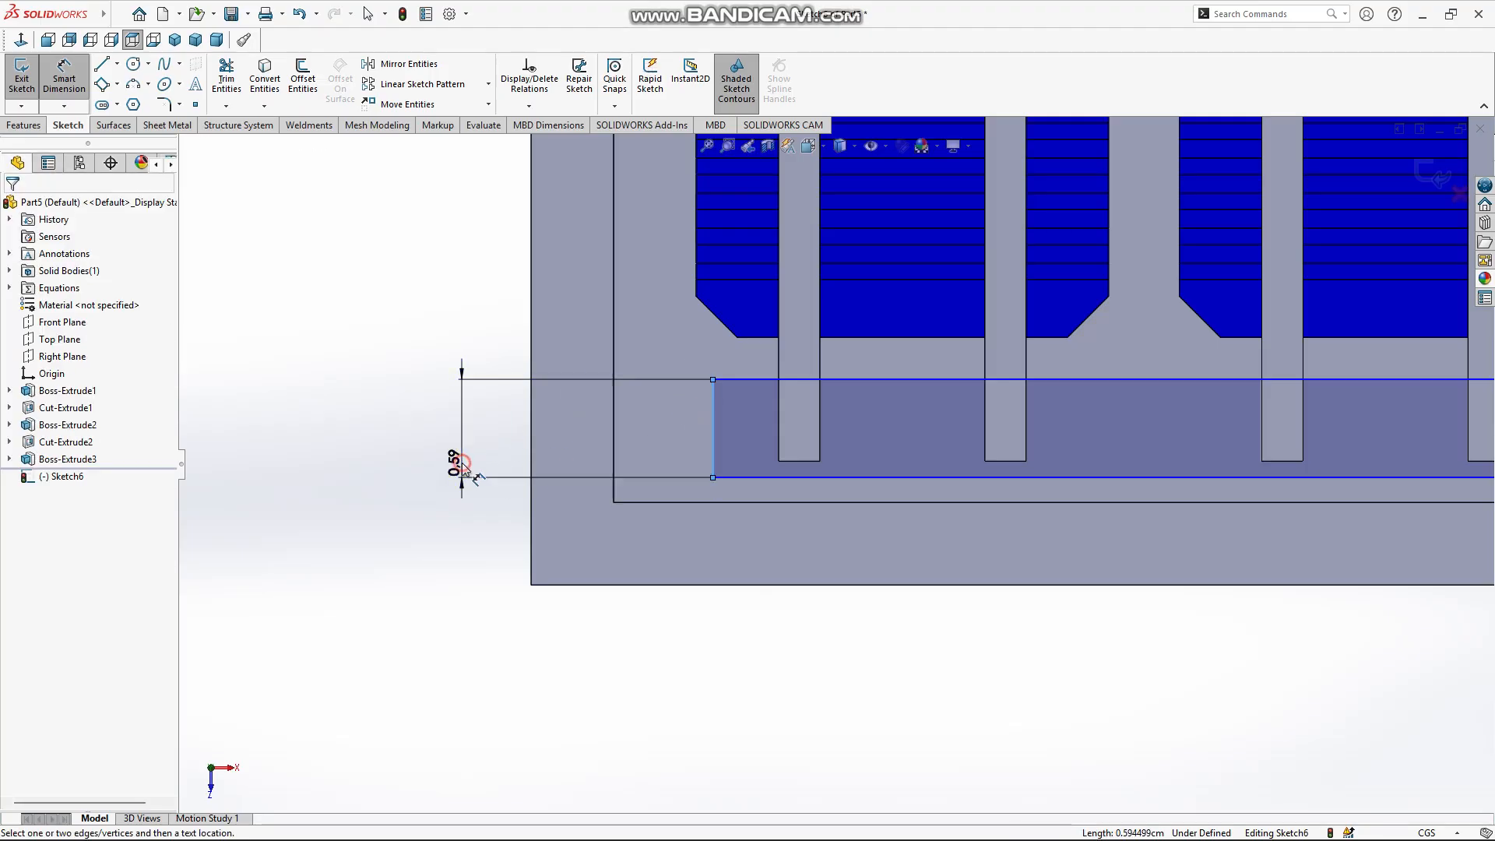
pyautogui.click(459, 459)
pyautogui.write('0.5')
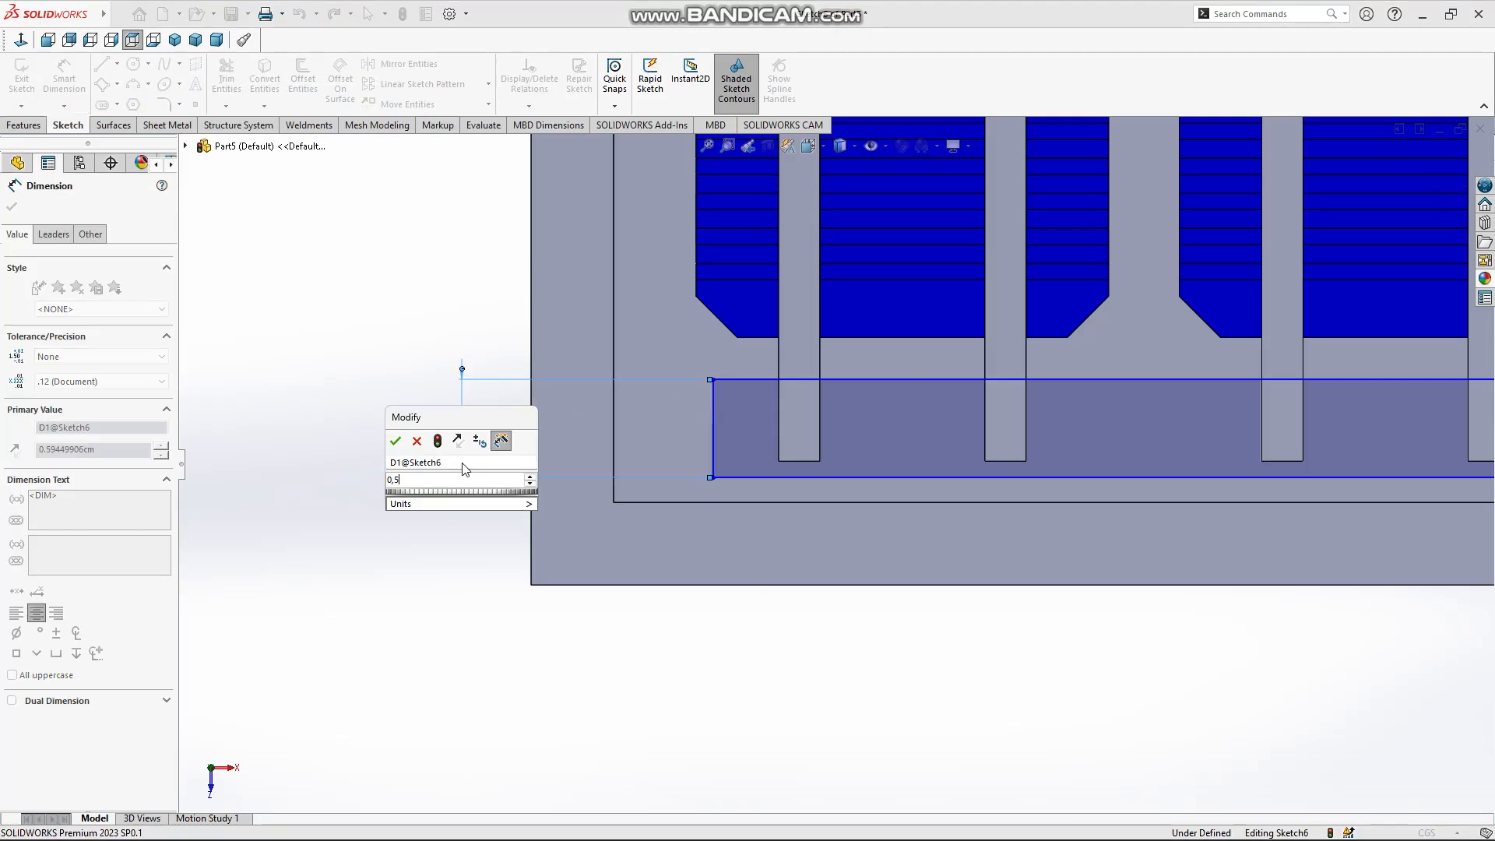
pyautogui.press('Return')
pyautogui.press('Escape')
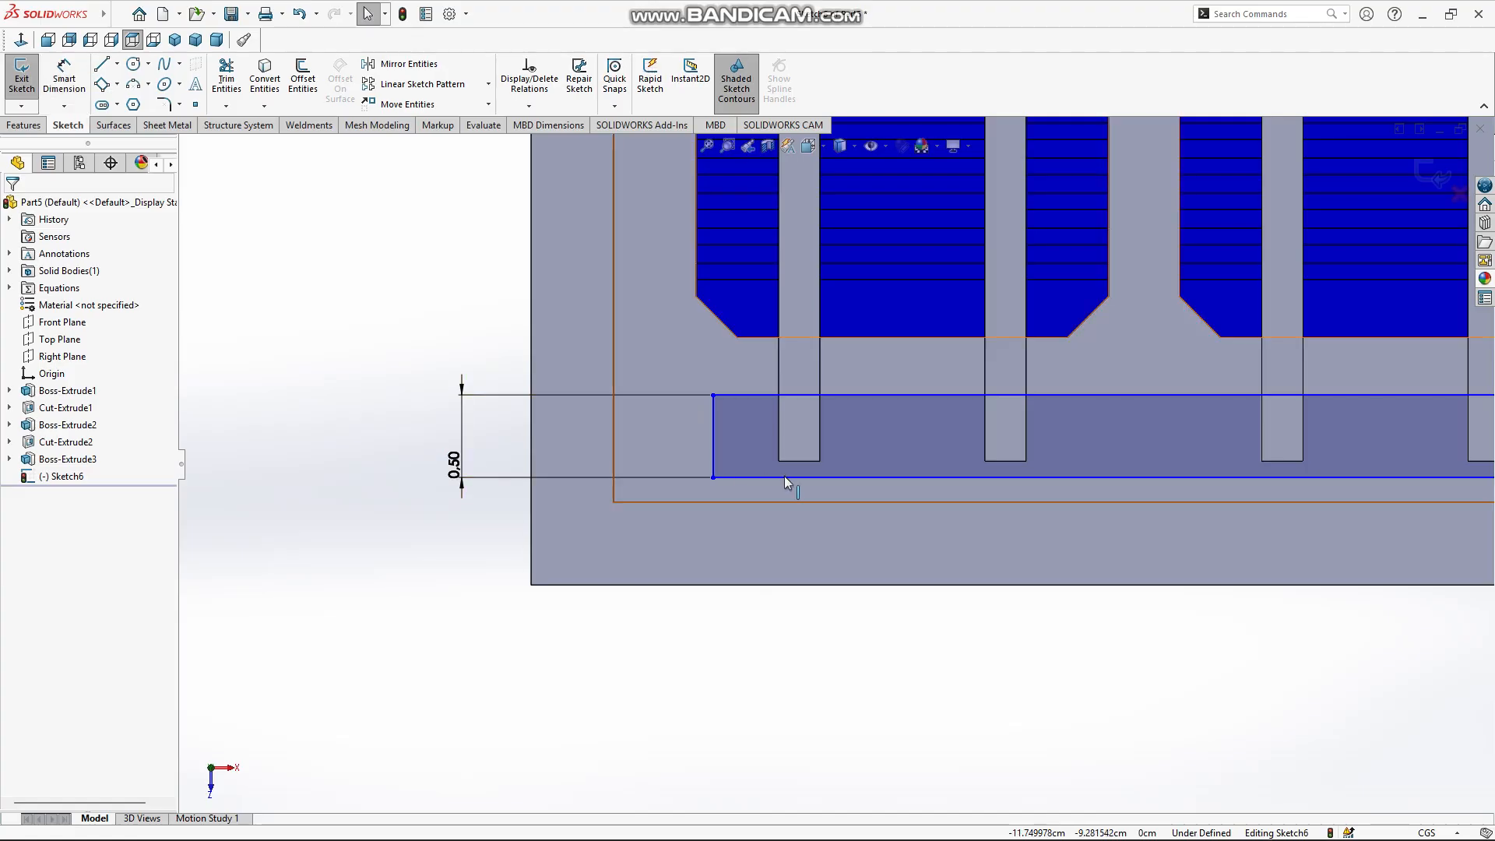
# Make the rectangle's lower line collinear with the lower end edge of the first vertical strip
pyautogui.click(861, 477)
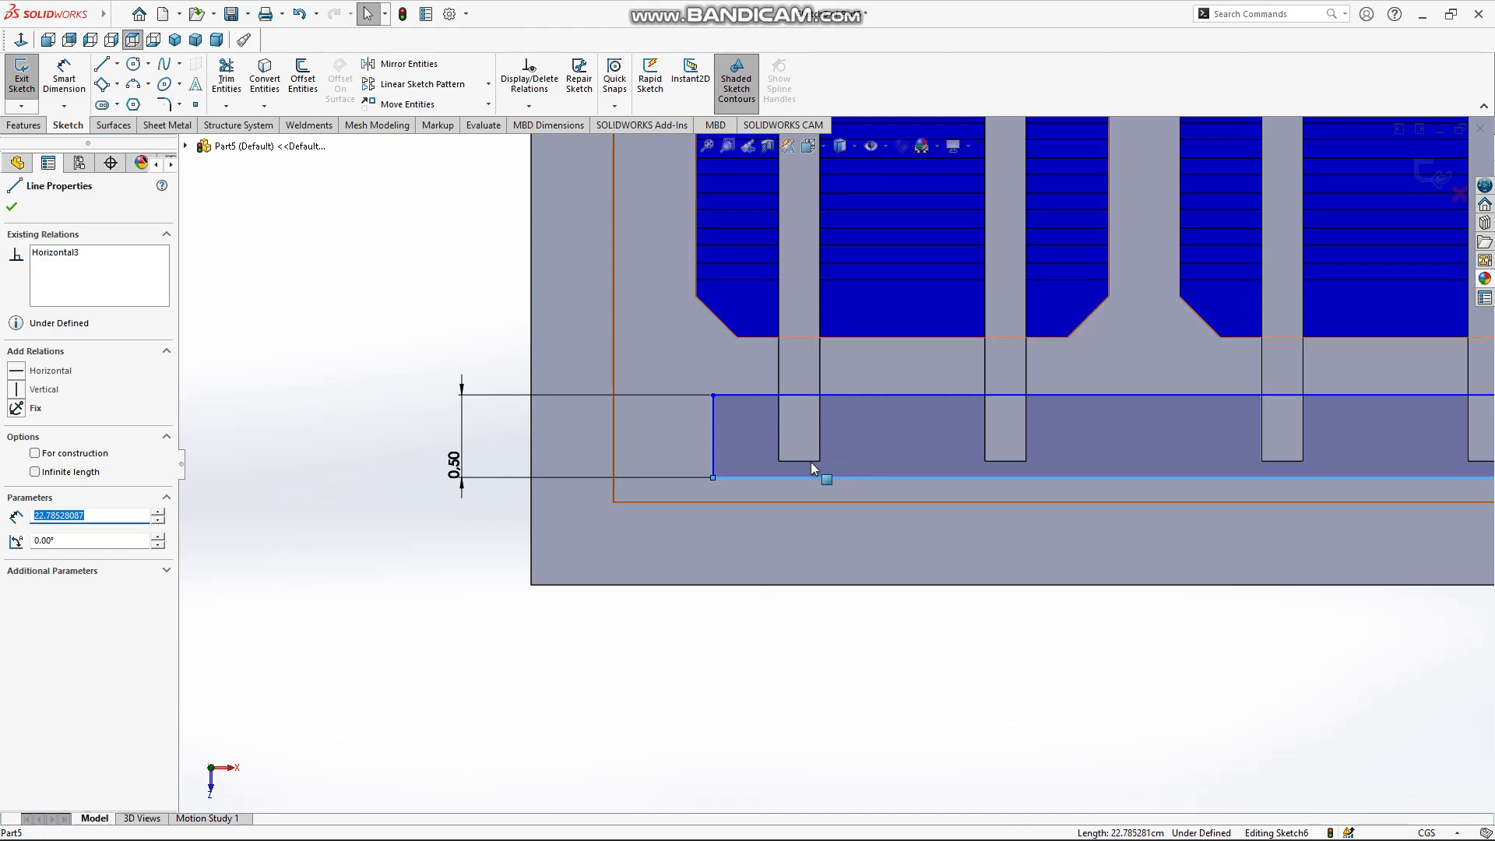
pyautogui.keyDown('ctrl'); pyautogui.click(809, 461); pyautogui.keyUp('ctrl')
pyautogui.rightClick(663, 638)
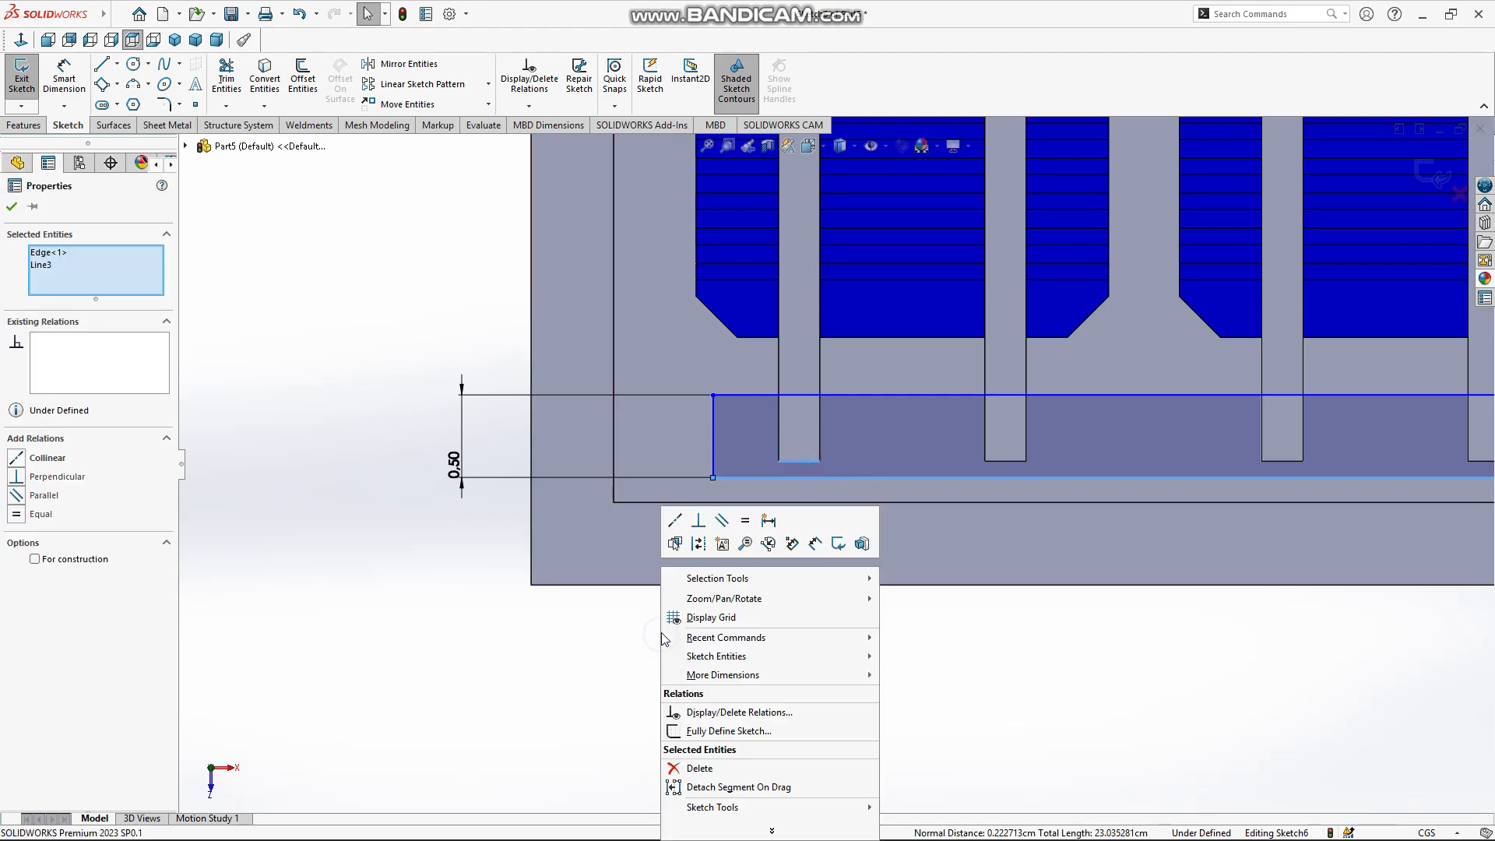
pyautogui.click(674, 522)
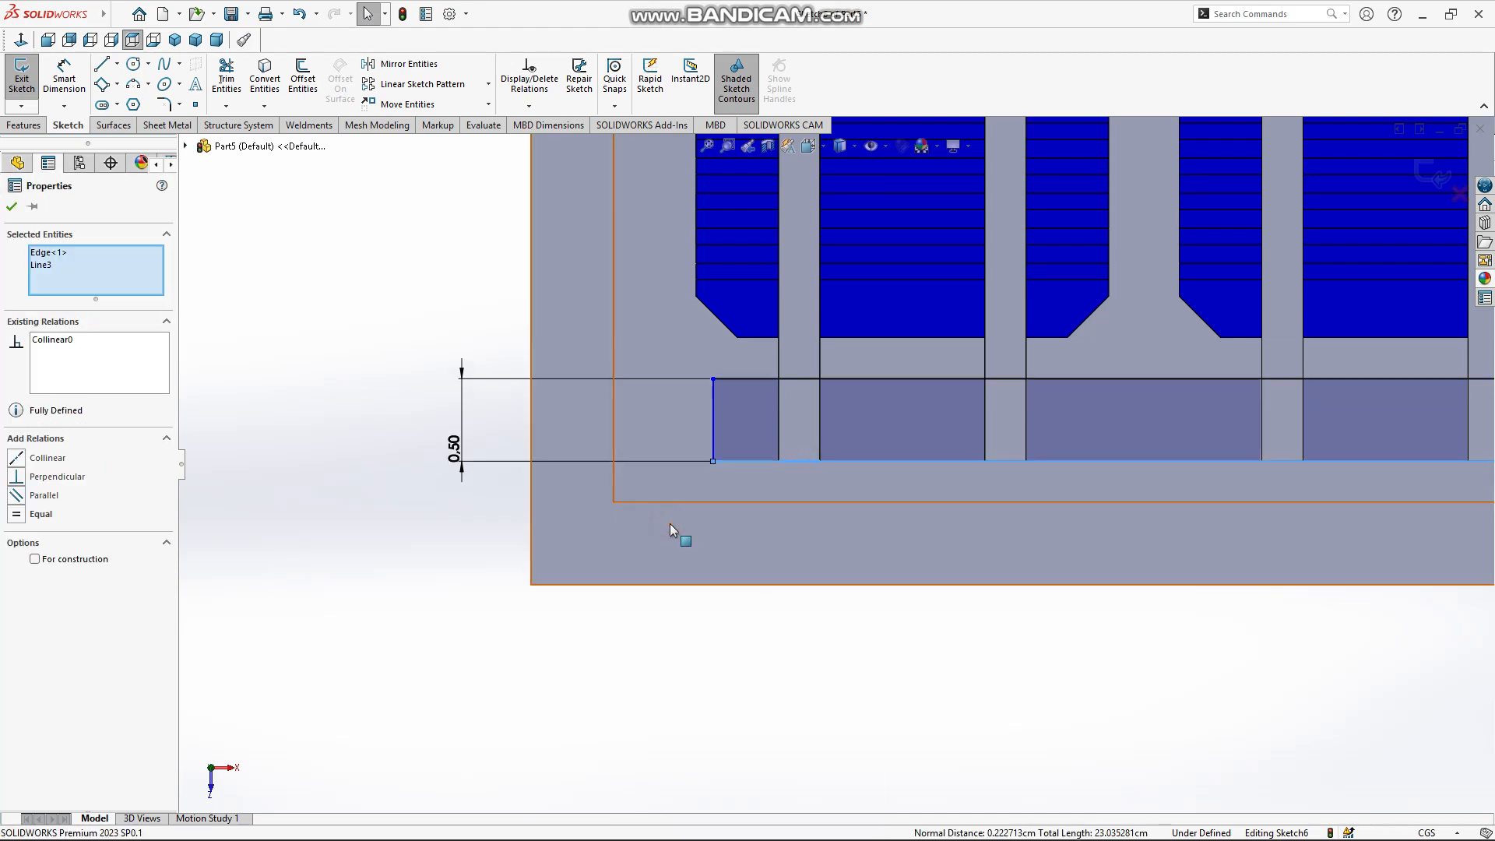
pyautogui.click(620, 684)
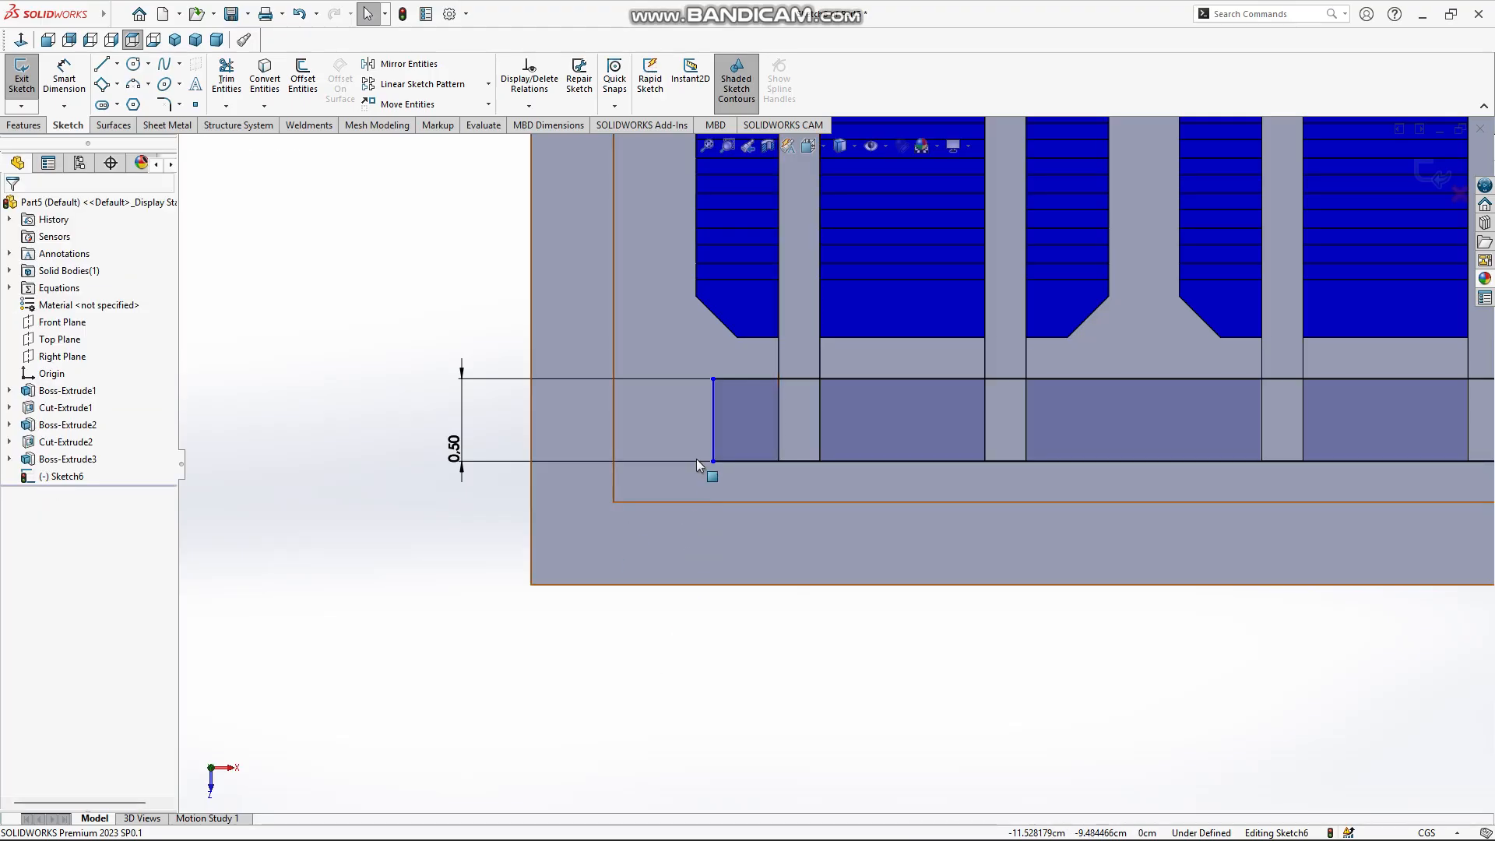
pyautogui.moveTo(642, 691); pyautogui.dragTo(645, 623, button='right')
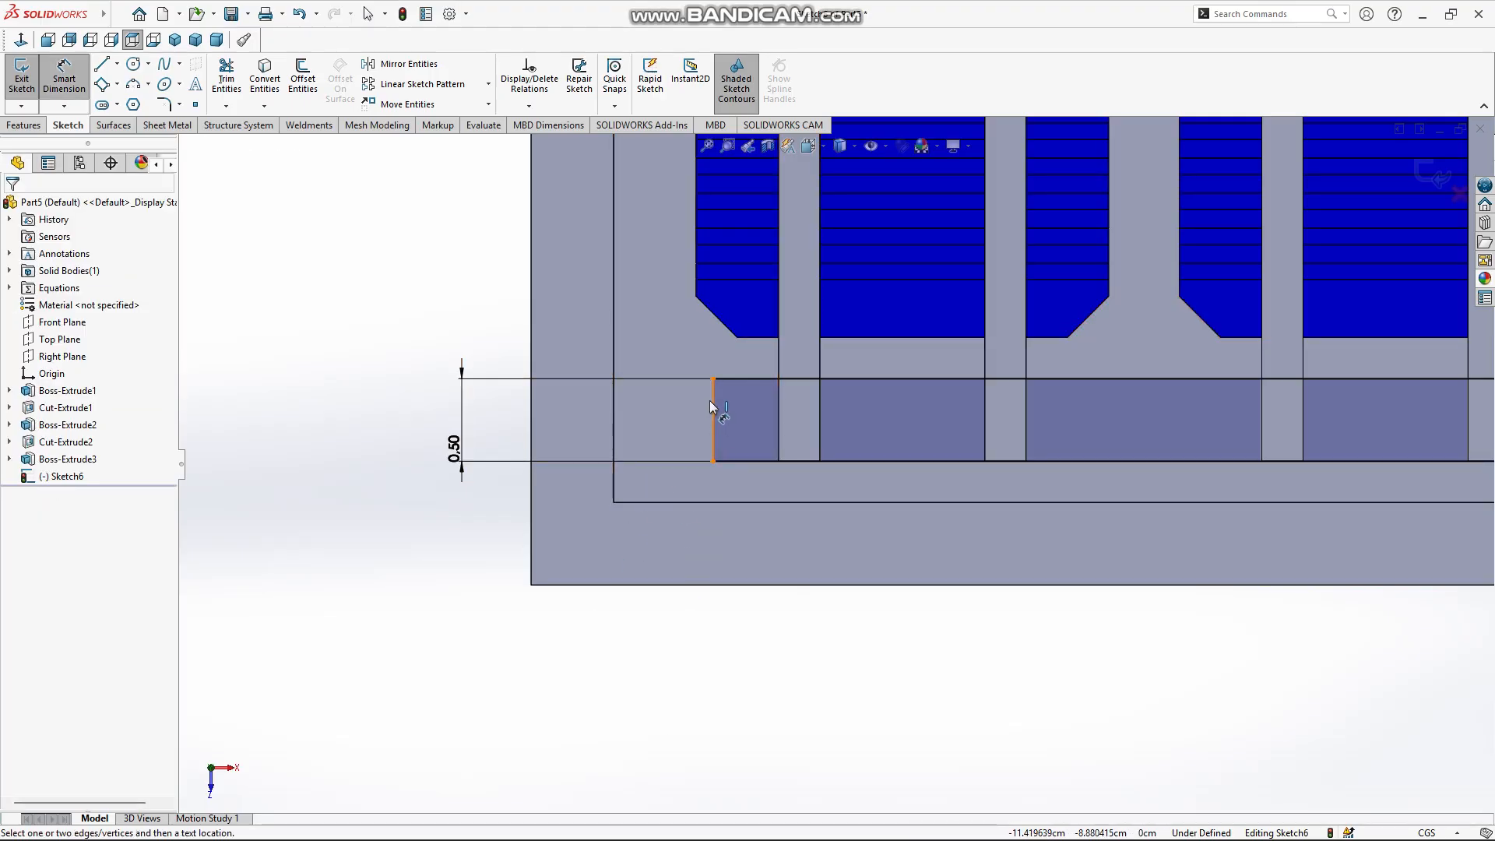
pyautogui.click(709, 403)
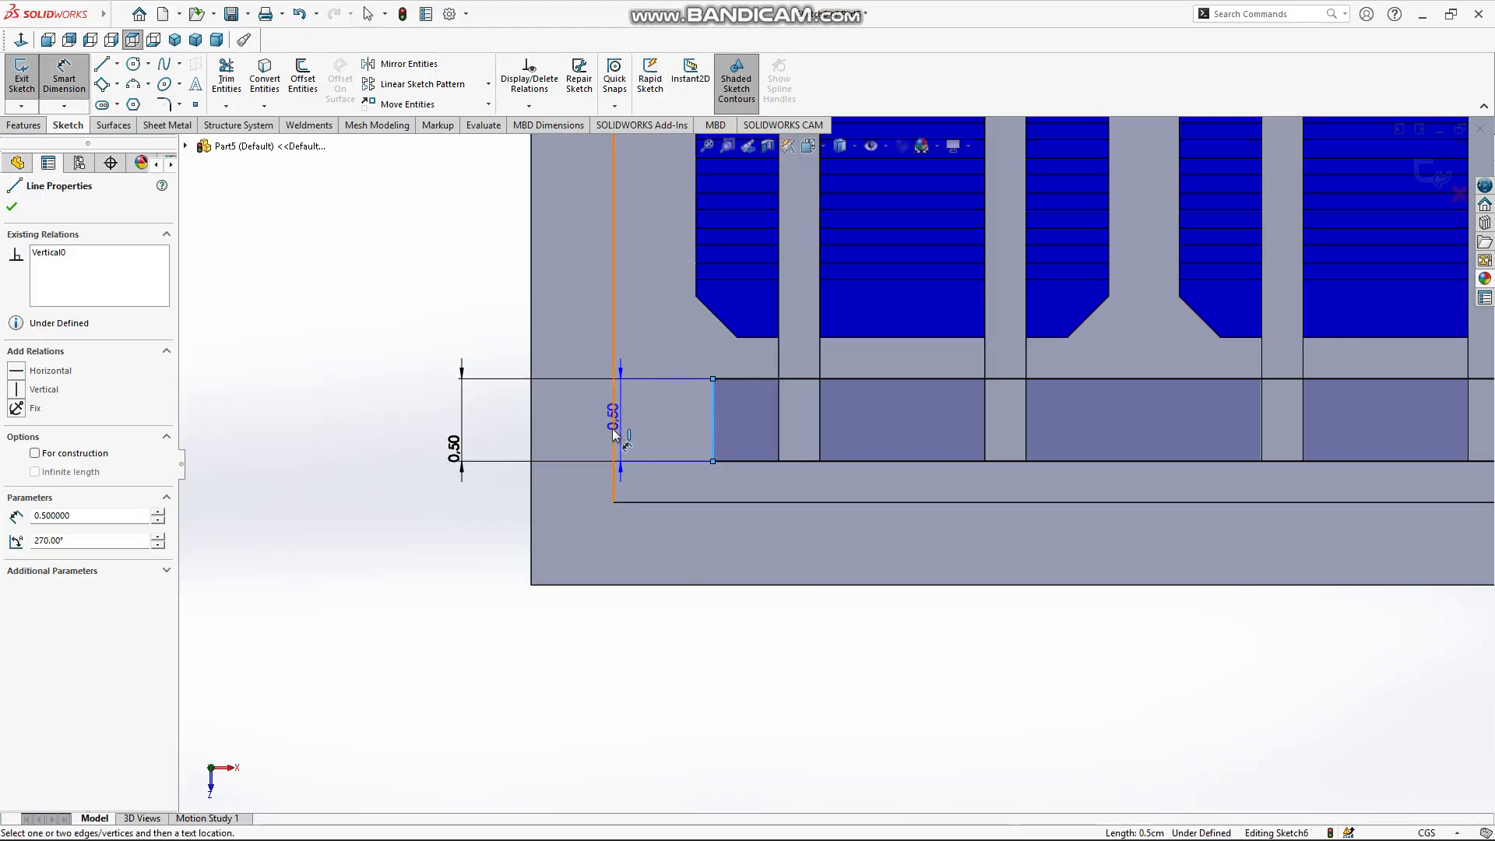
pyautogui.press('Escape')
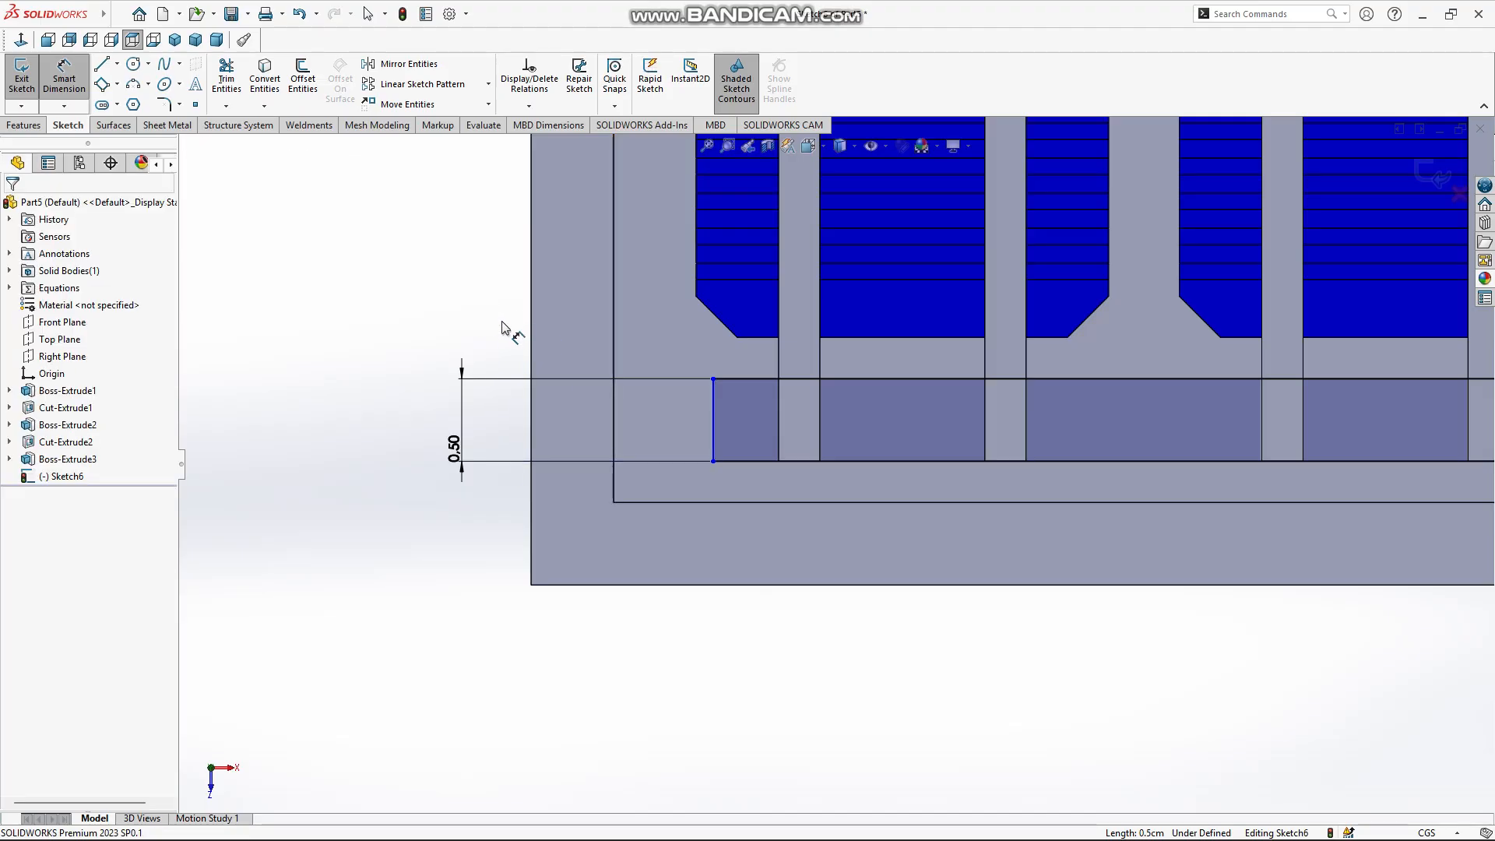
pyautogui.press('Escape')
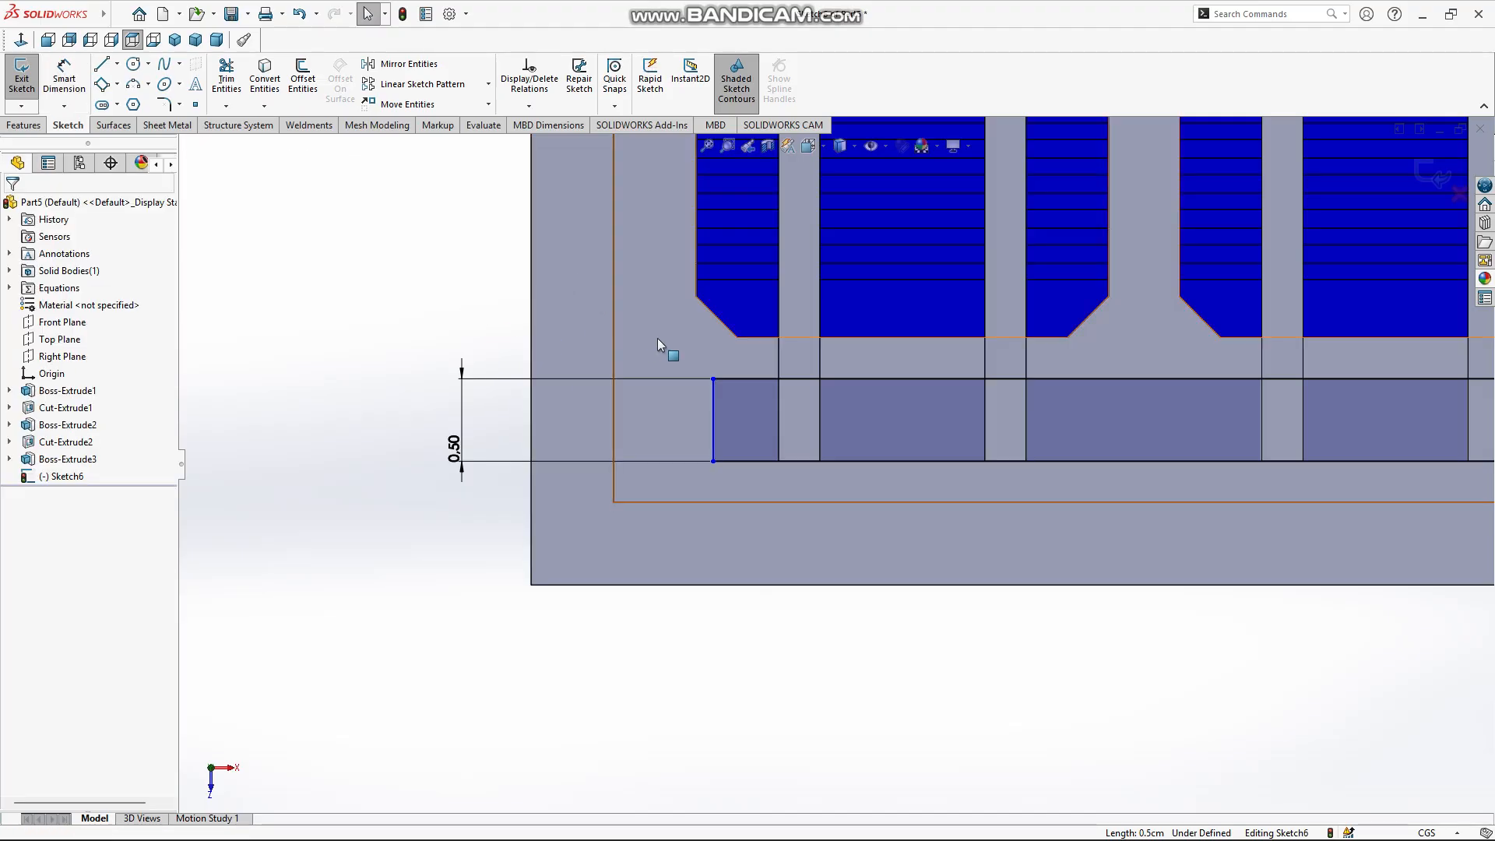
# Make the rectangle's left side collinear with the left edge of the first cell in the bottom row
pyautogui.click(696, 270)
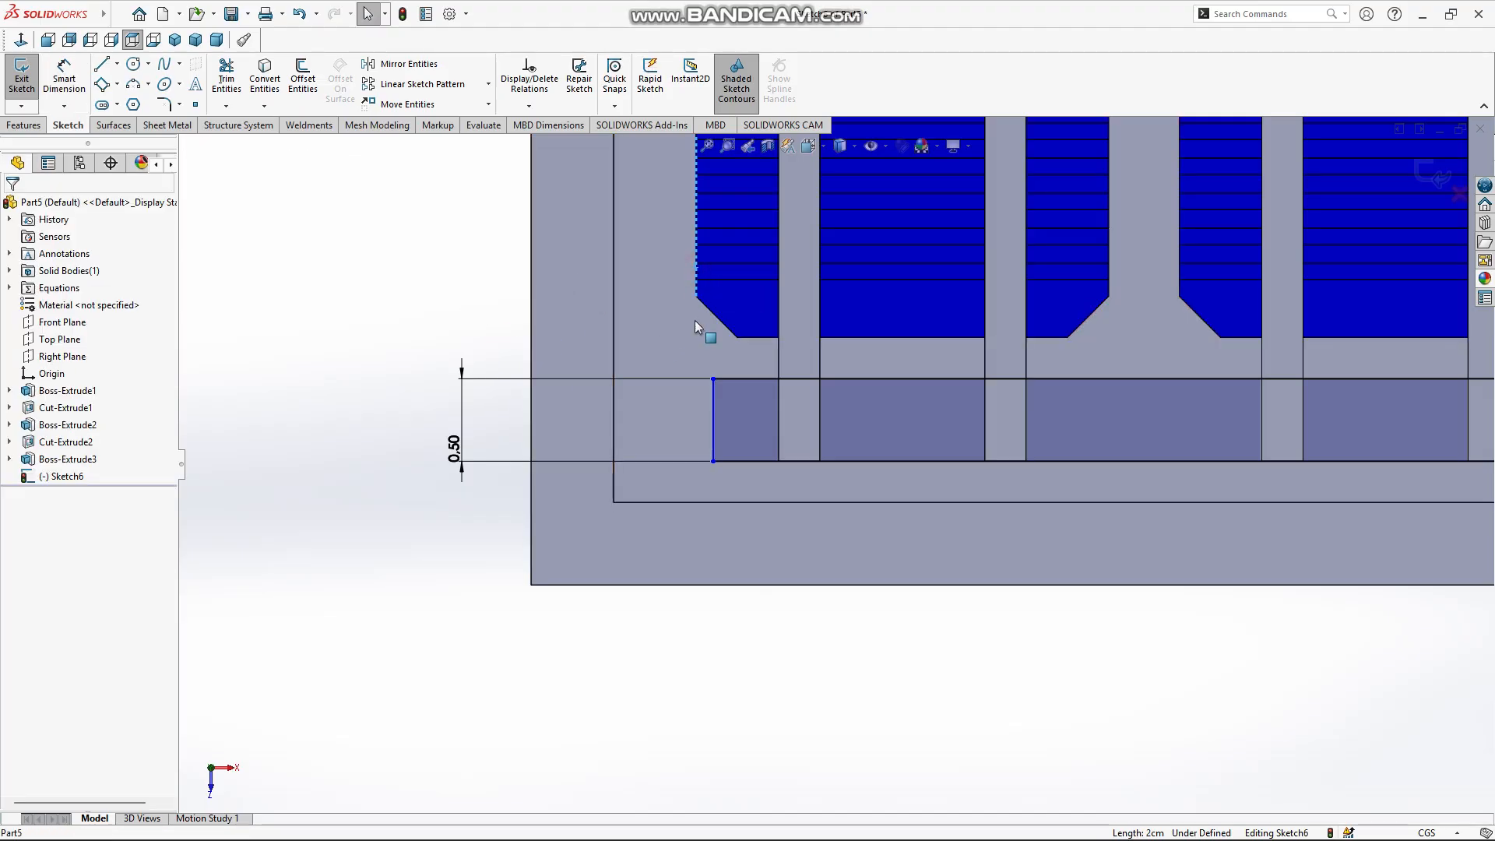
pyautogui.click(713, 398)
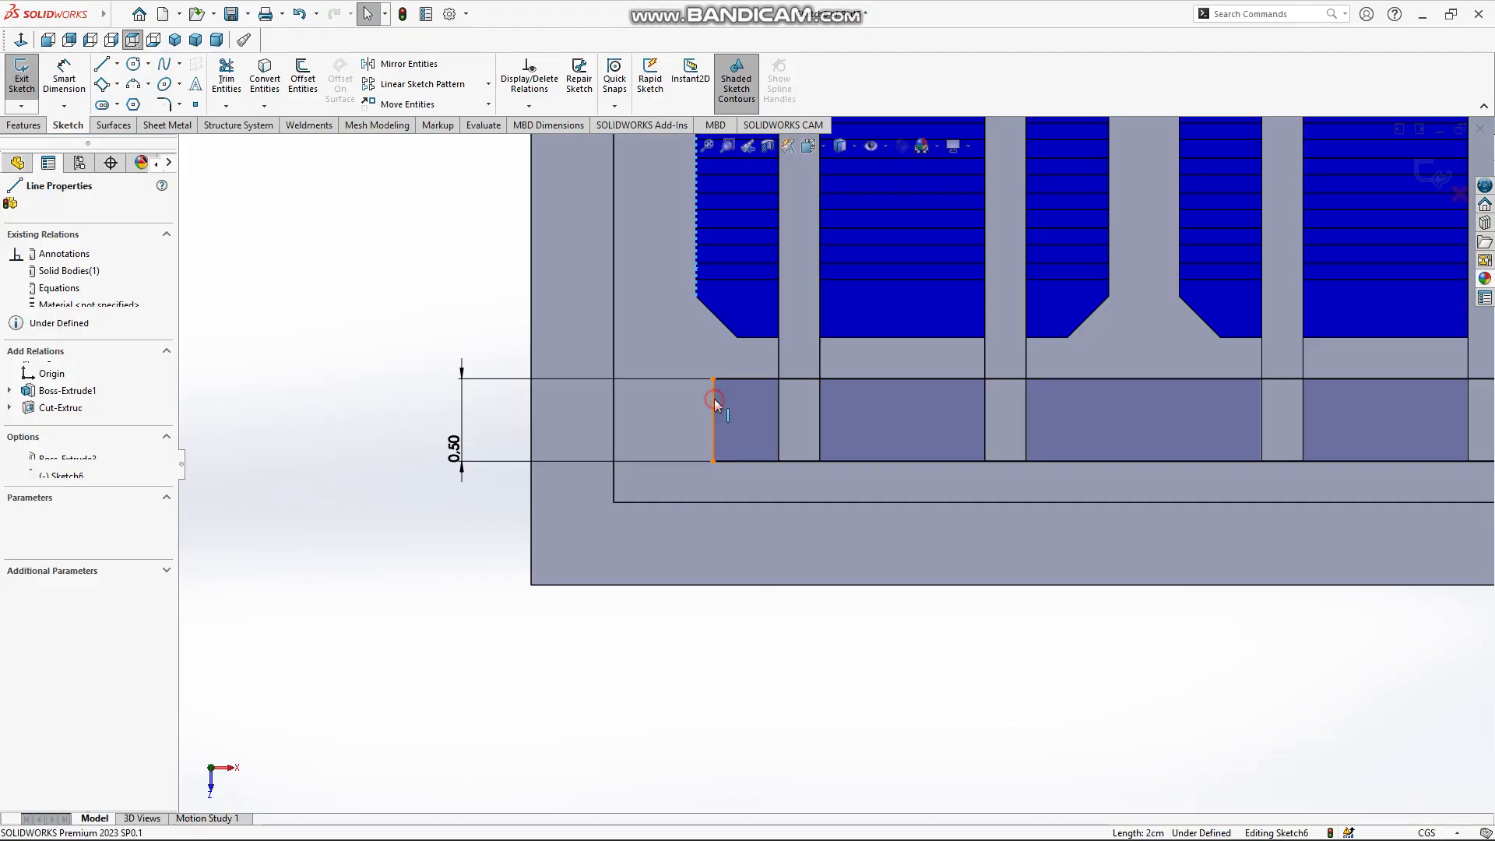
pyautogui.rightClick(476, 263)
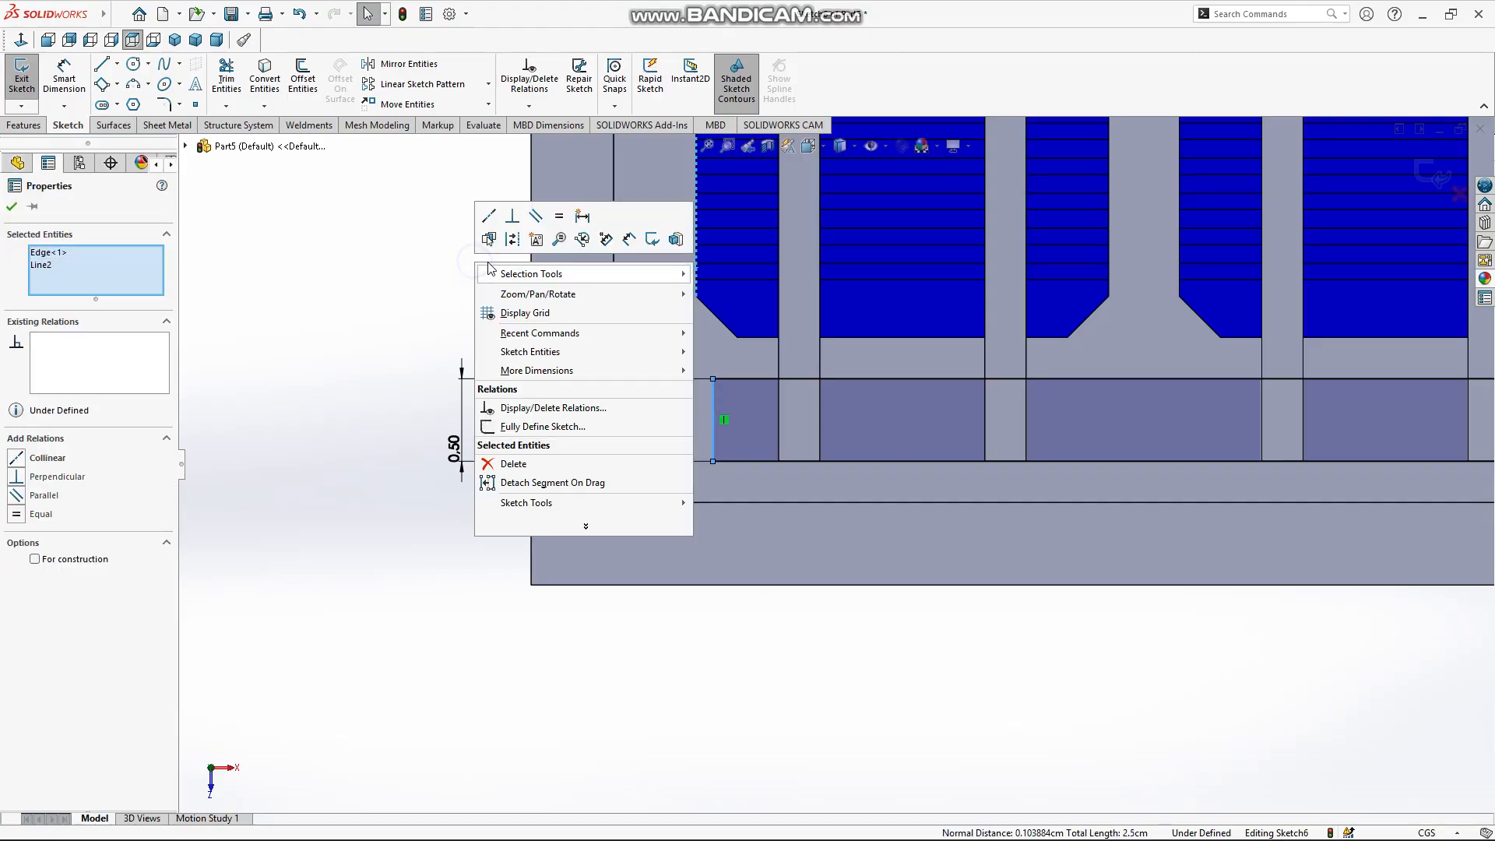
pyautogui.click(489, 217)
# Make the rectangle's right side collinear with the right edge of the last cell in the bottom row
pyautogui.scroll(8, 1012, 494)
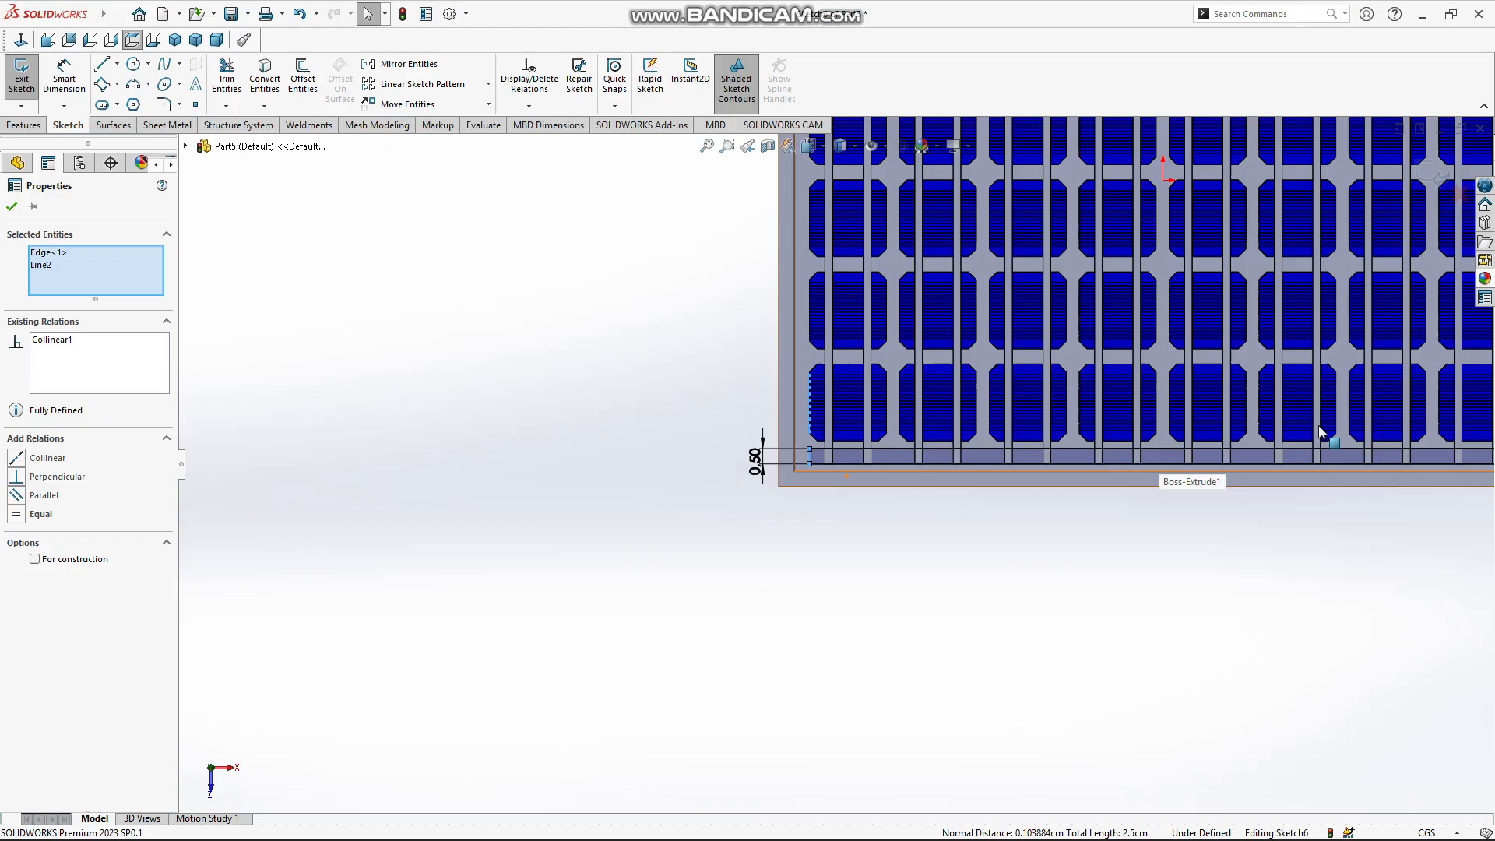
pyautogui.scroll(-10, 1082, 469)
pyautogui.click(1381, 381)
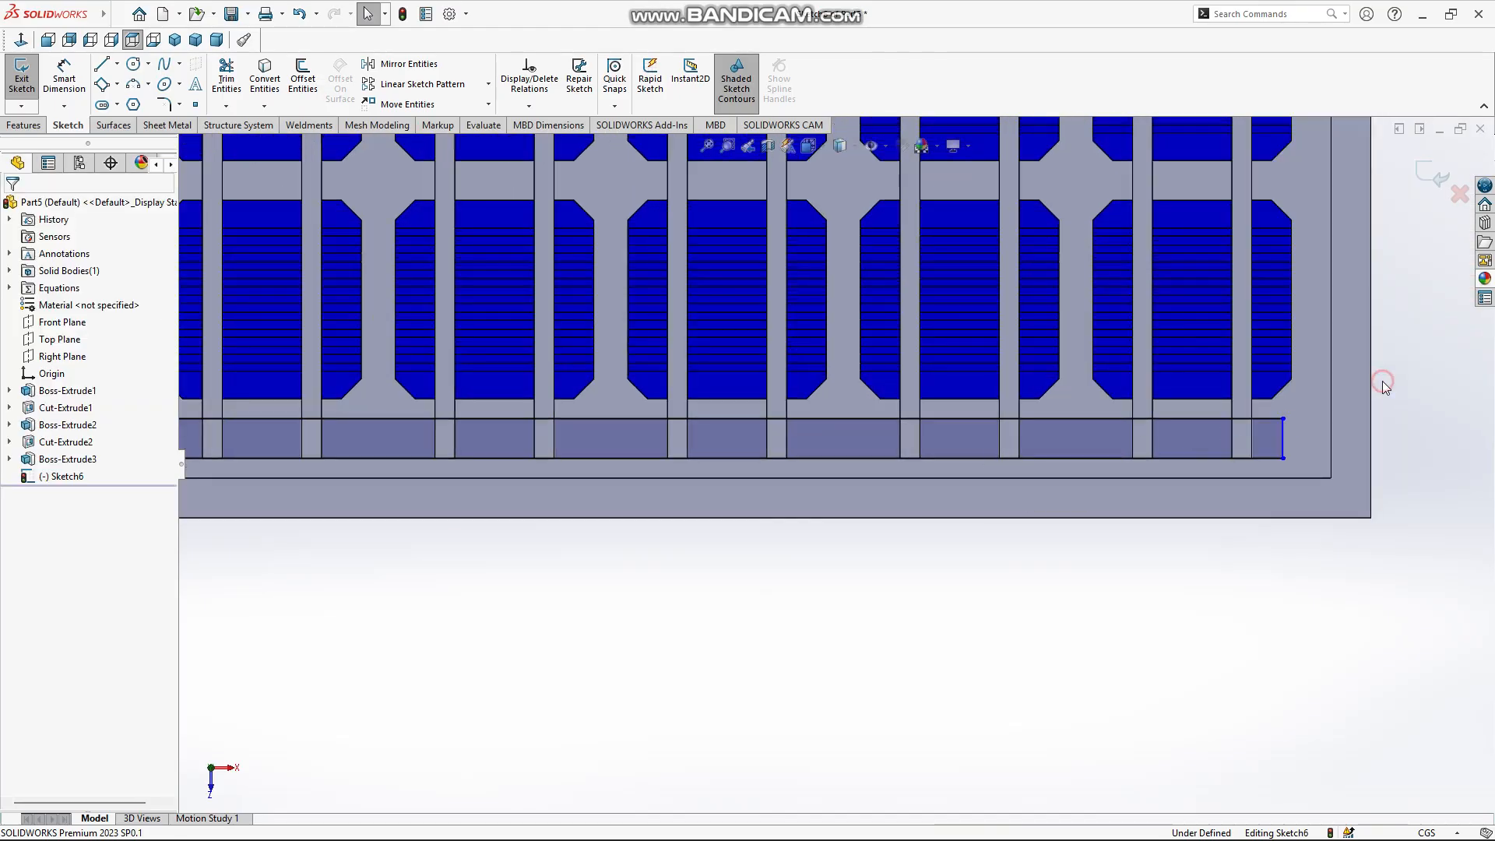
pyautogui.click(1283, 426)
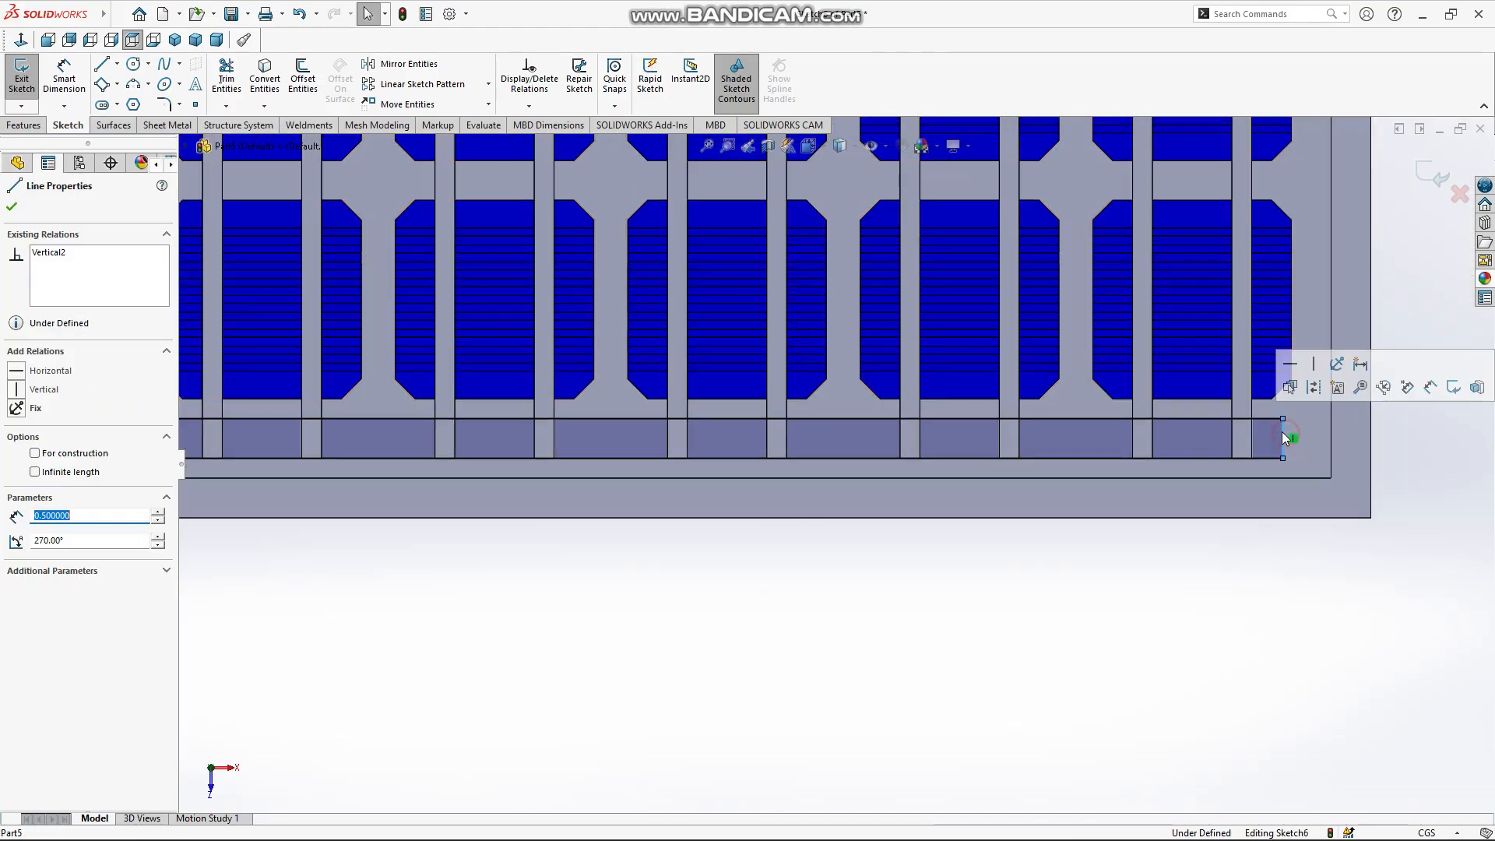
pyautogui.keyDown('ctrl'); pyautogui.click(1292, 315); pyautogui.keyUp('ctrl')
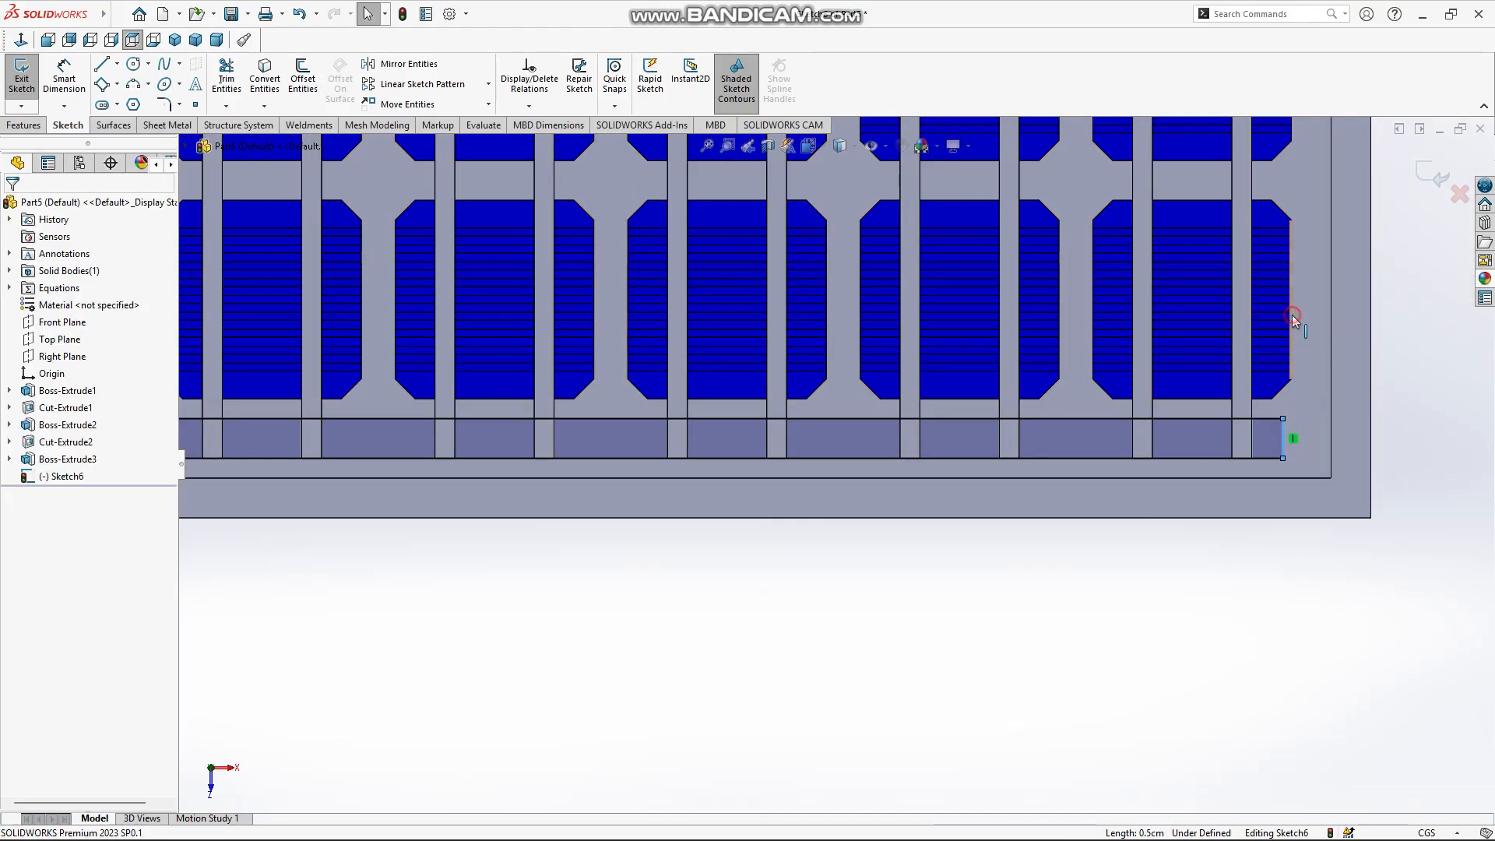
pyautogui.rightClick(1401, 319)
pyautogui.click(1290, 269)
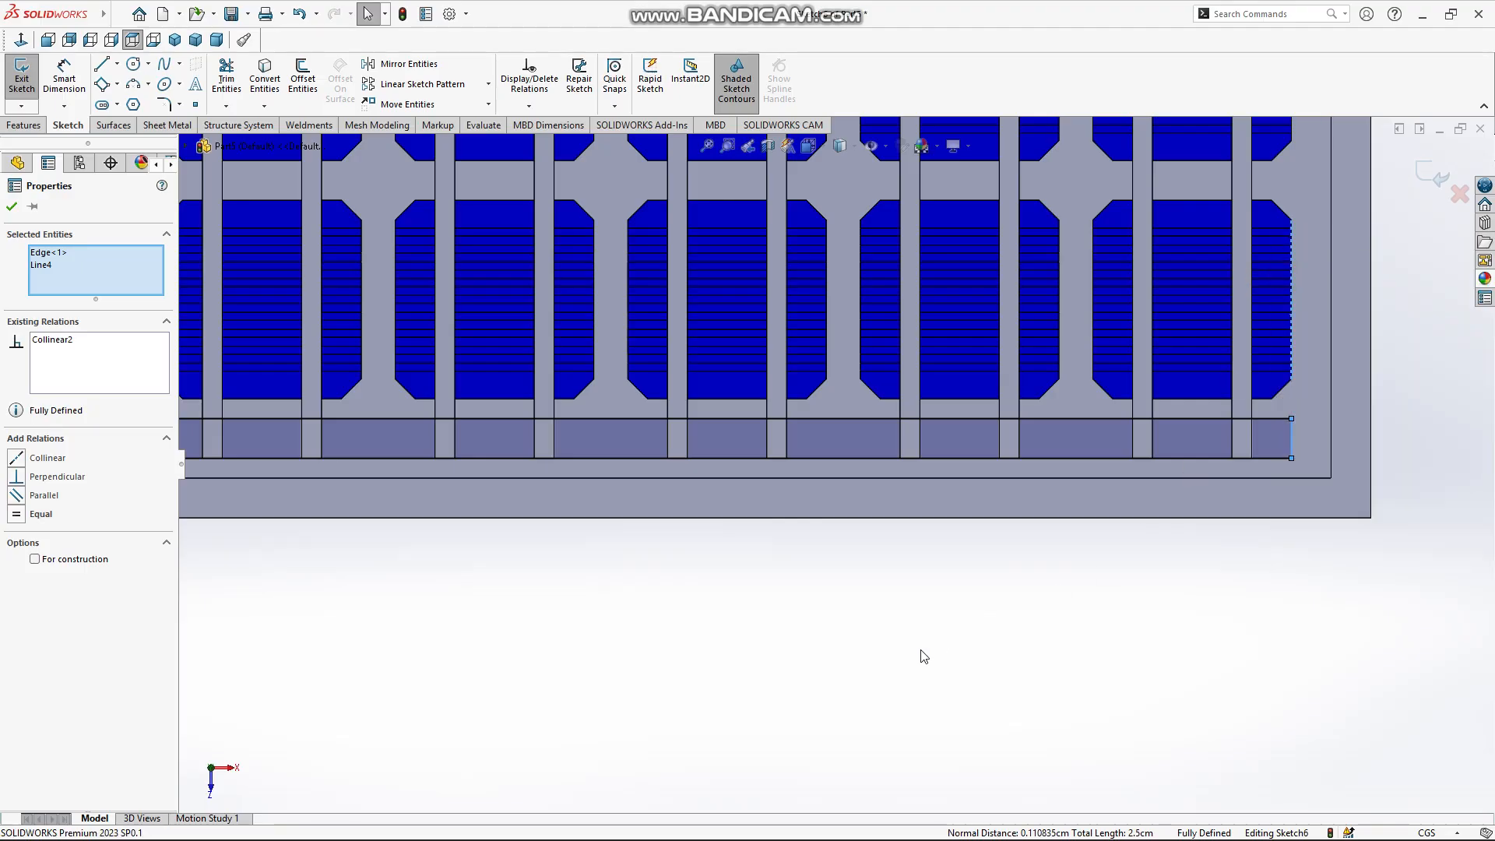
# Set up a boss extrude of the horizontal rectangle with the Up To Vertex end condition
pyautogui.scroll(5, 896, 653)
pyautogui.scroll(3, 483, 529)
pyautogui.moveTo(459, 468); pyautogui.dragTo(520, 403, button='middle')
pyautogui.click(25, 125)
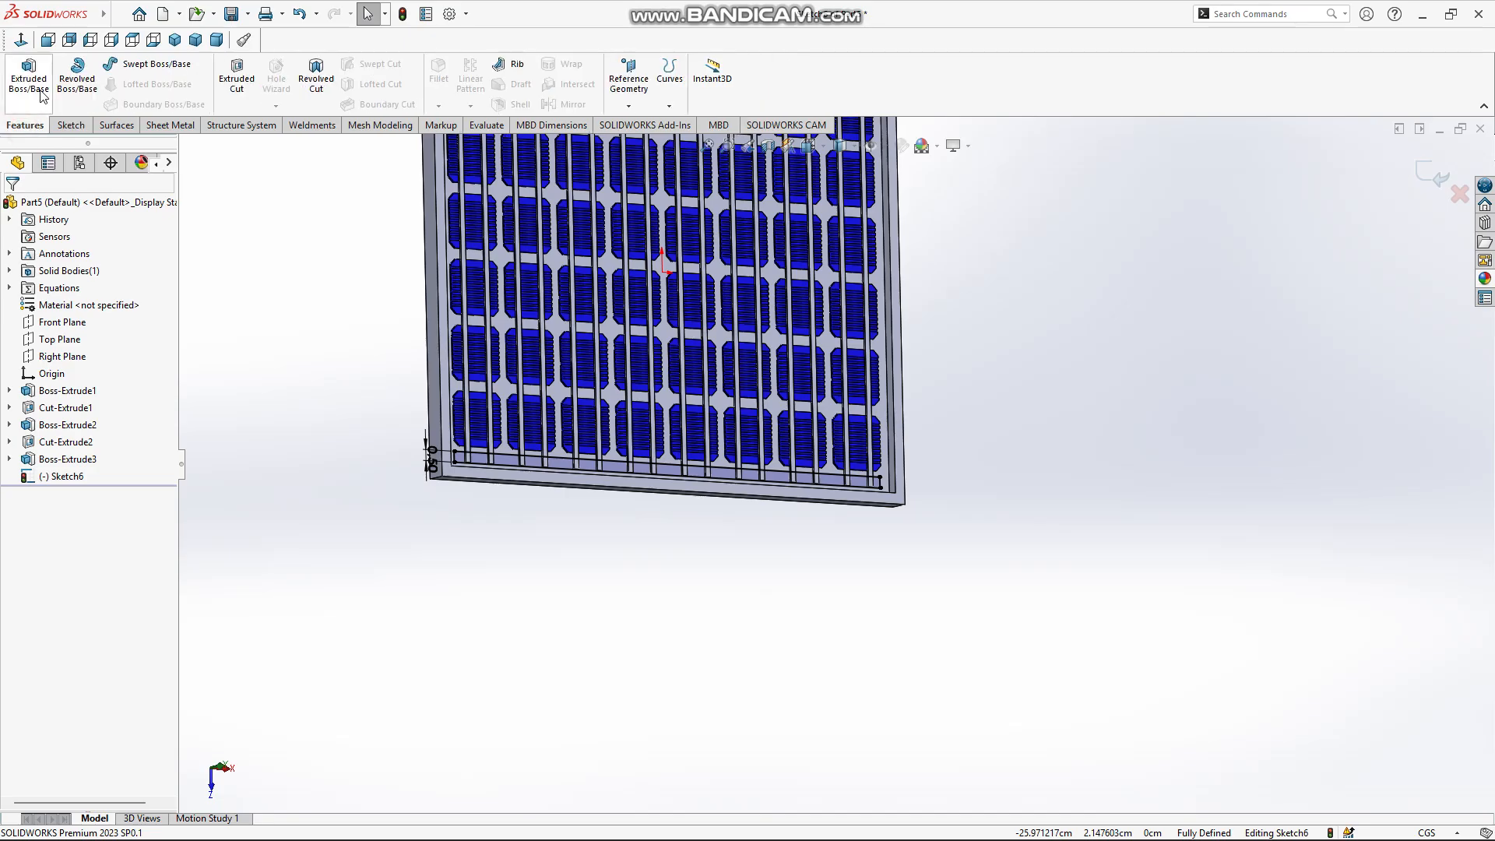
pyautogui.click(41, 95)
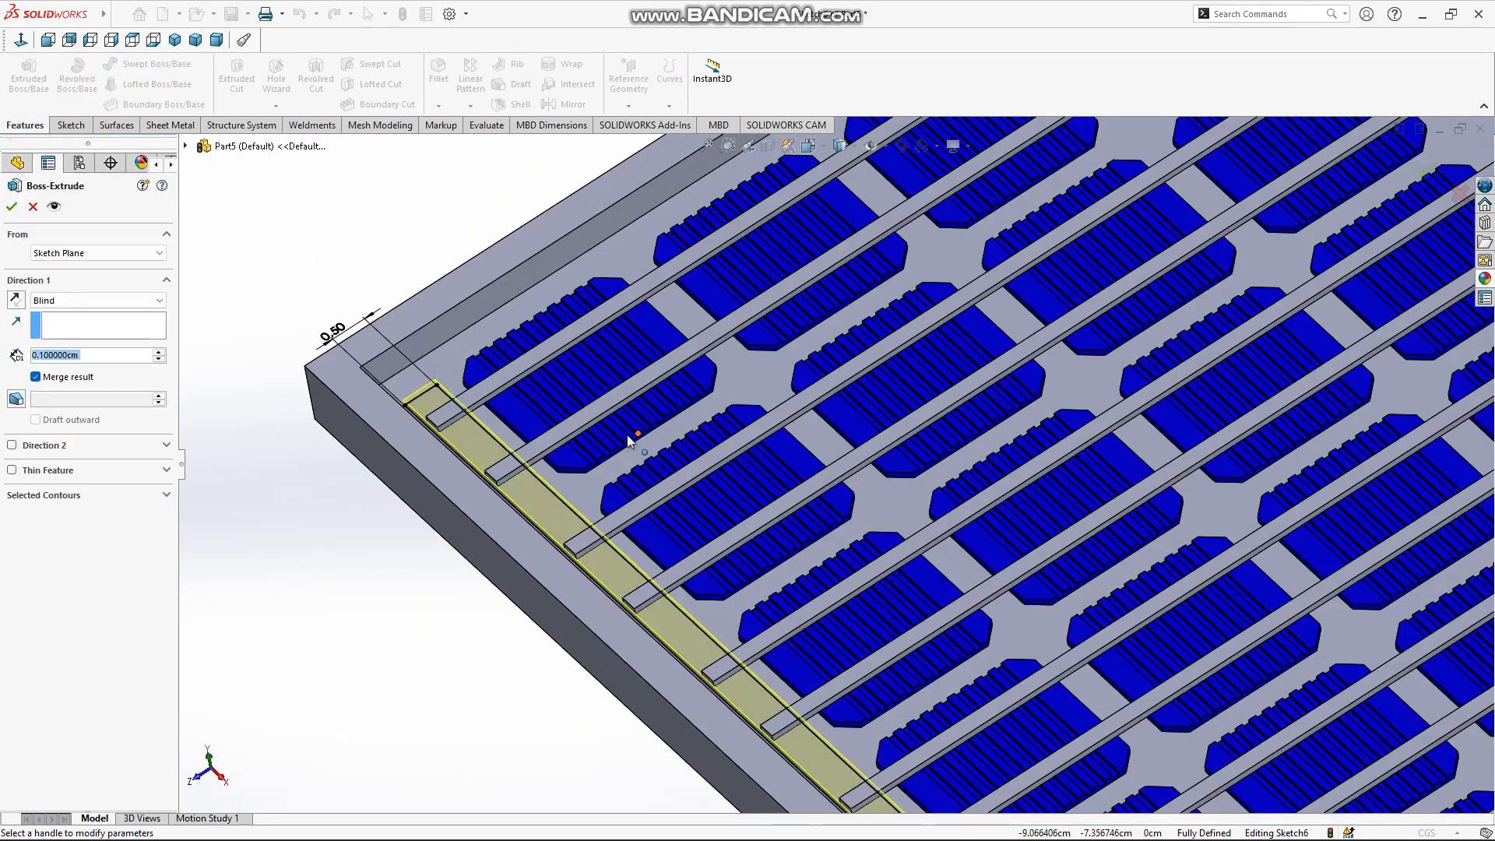
pyautogui.scroll(-4, 580, 436)
pyautogui.moveTo(431, 414); pyautogui.dragTo(350, 395, button='middle')
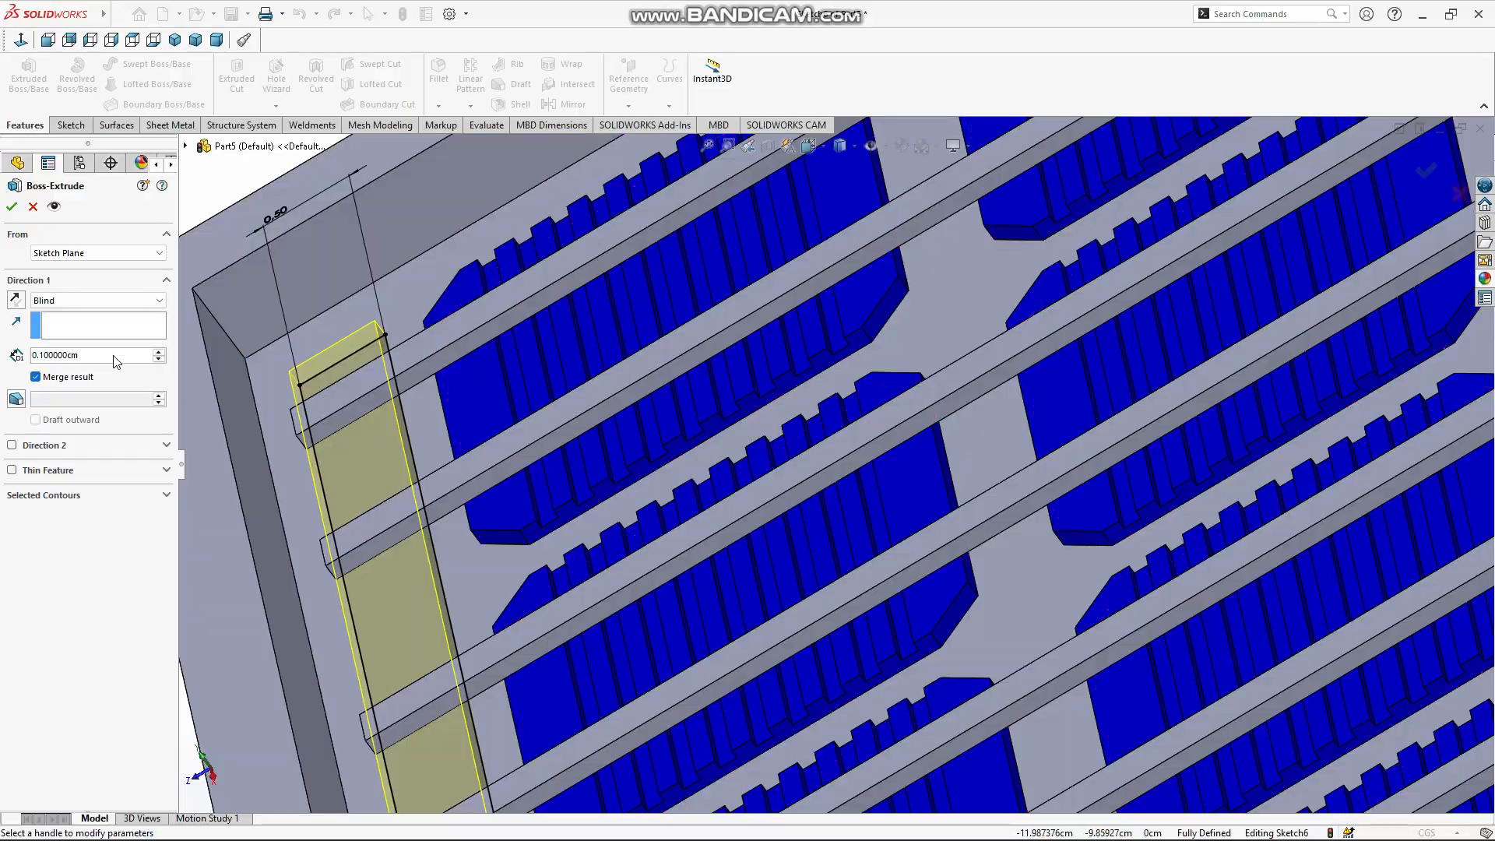
pyautogui.click(92, 301)
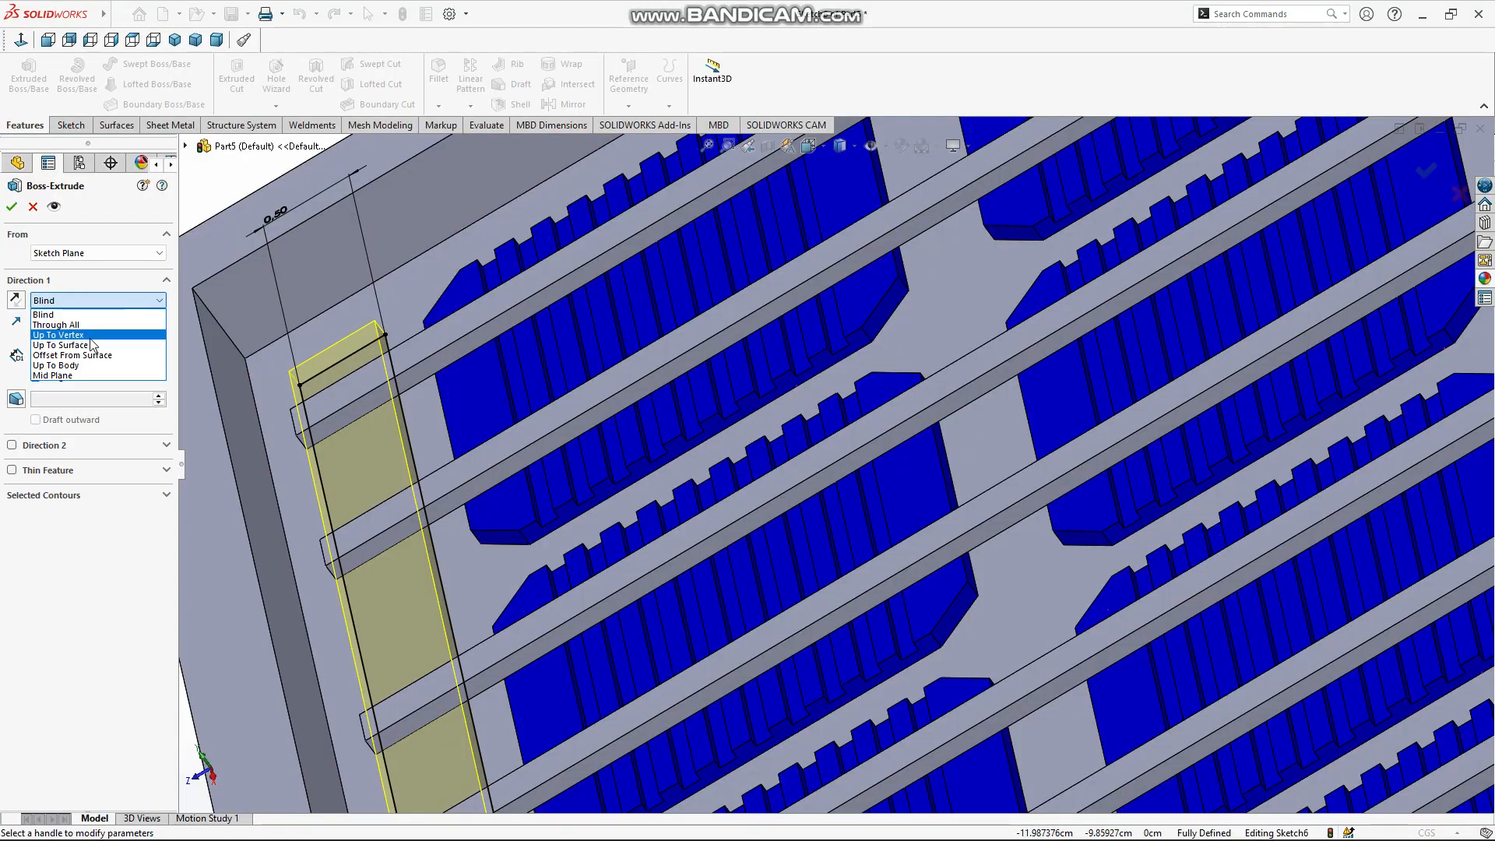
pyautogui.click(62, 335)
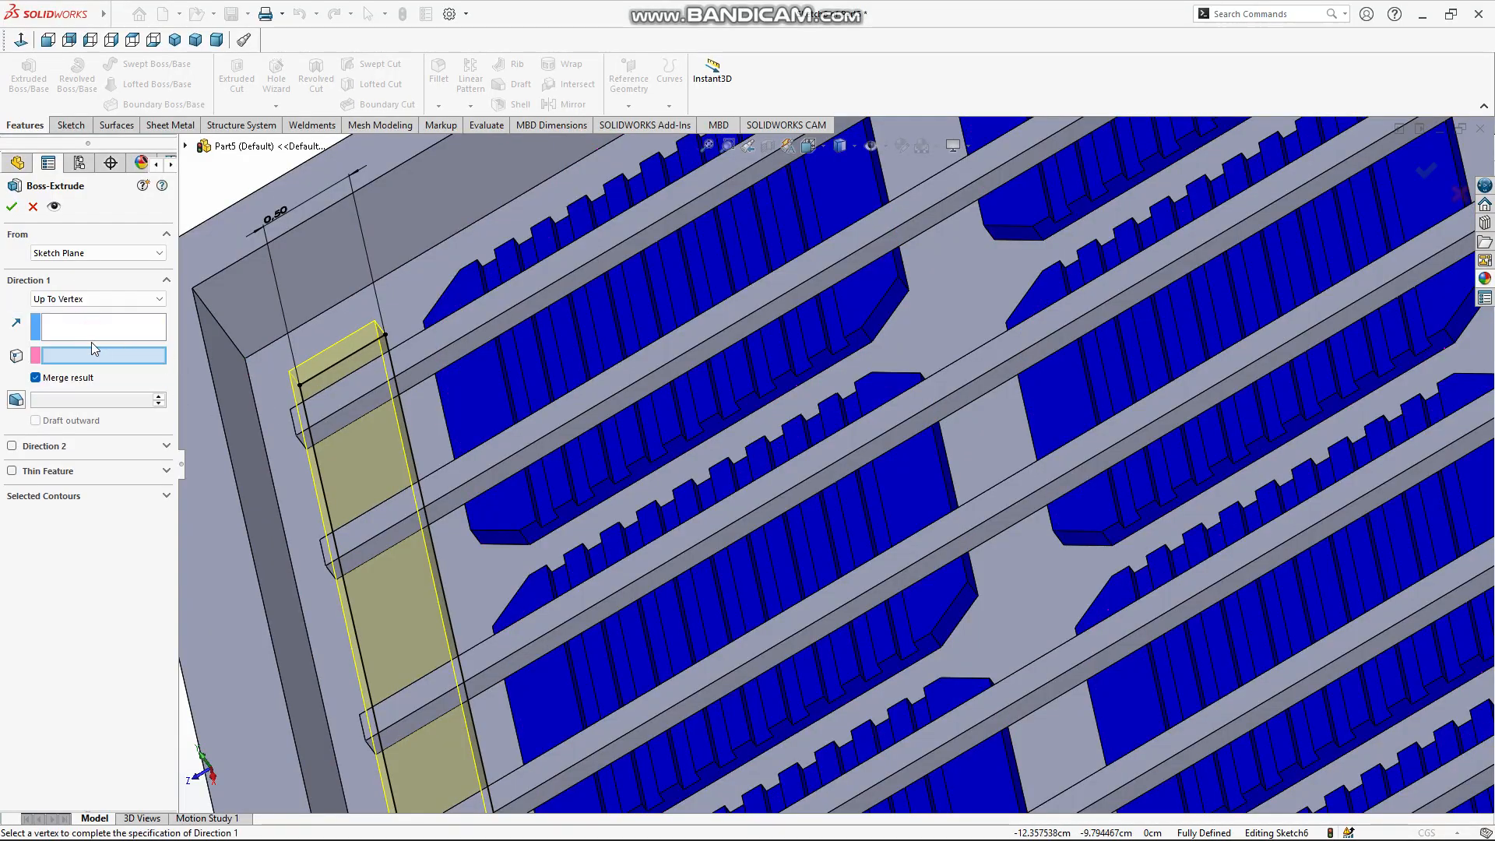
# Extrude the horizontal strip up to the top edge of the first vertical strip, merged with the panel
pyautogui.scroll(-4, 350, 346)
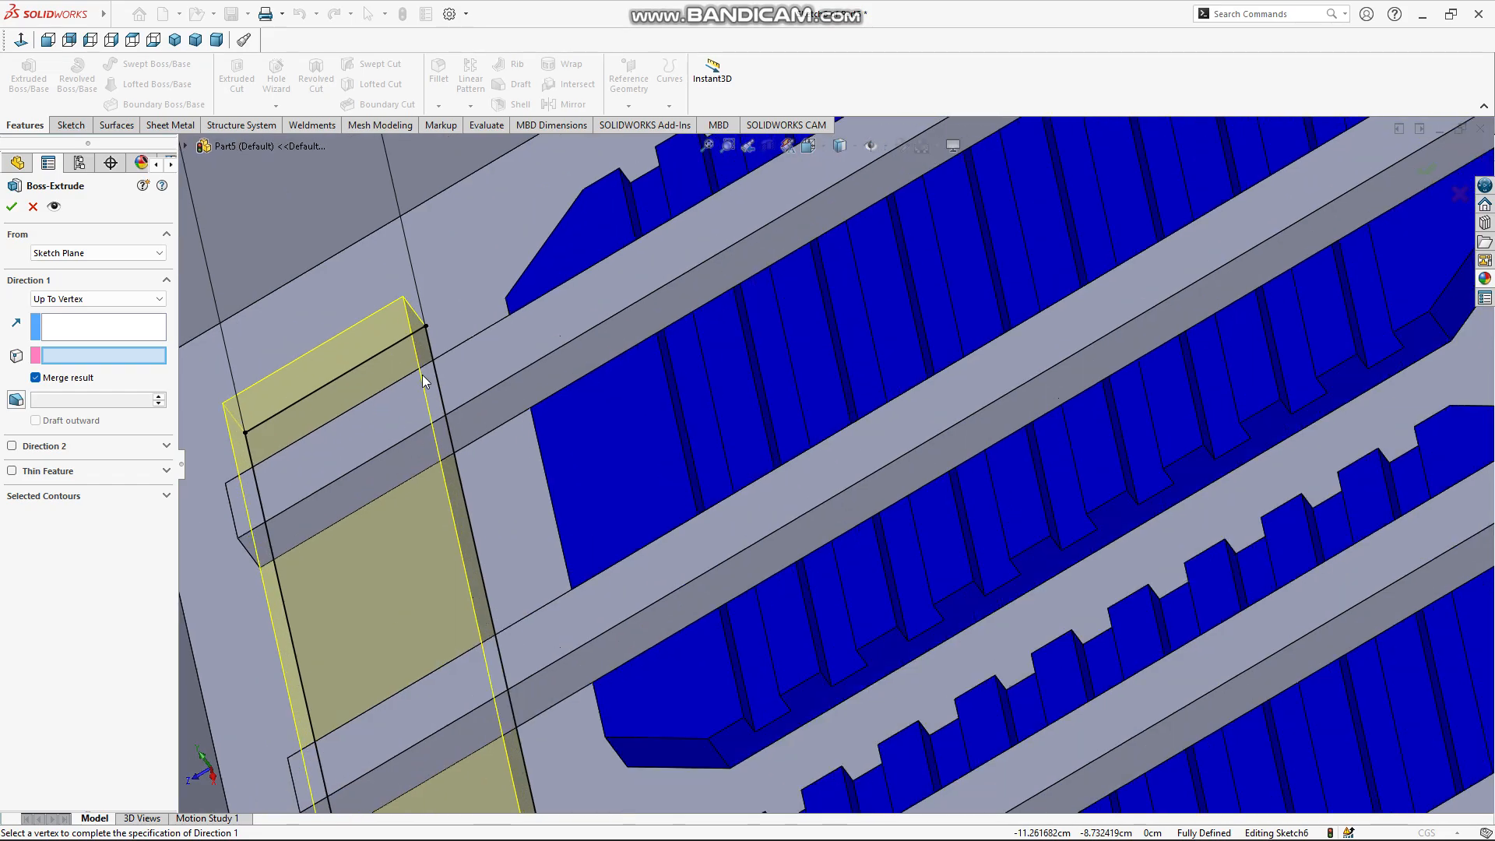
pyautogui.click(473, 440)
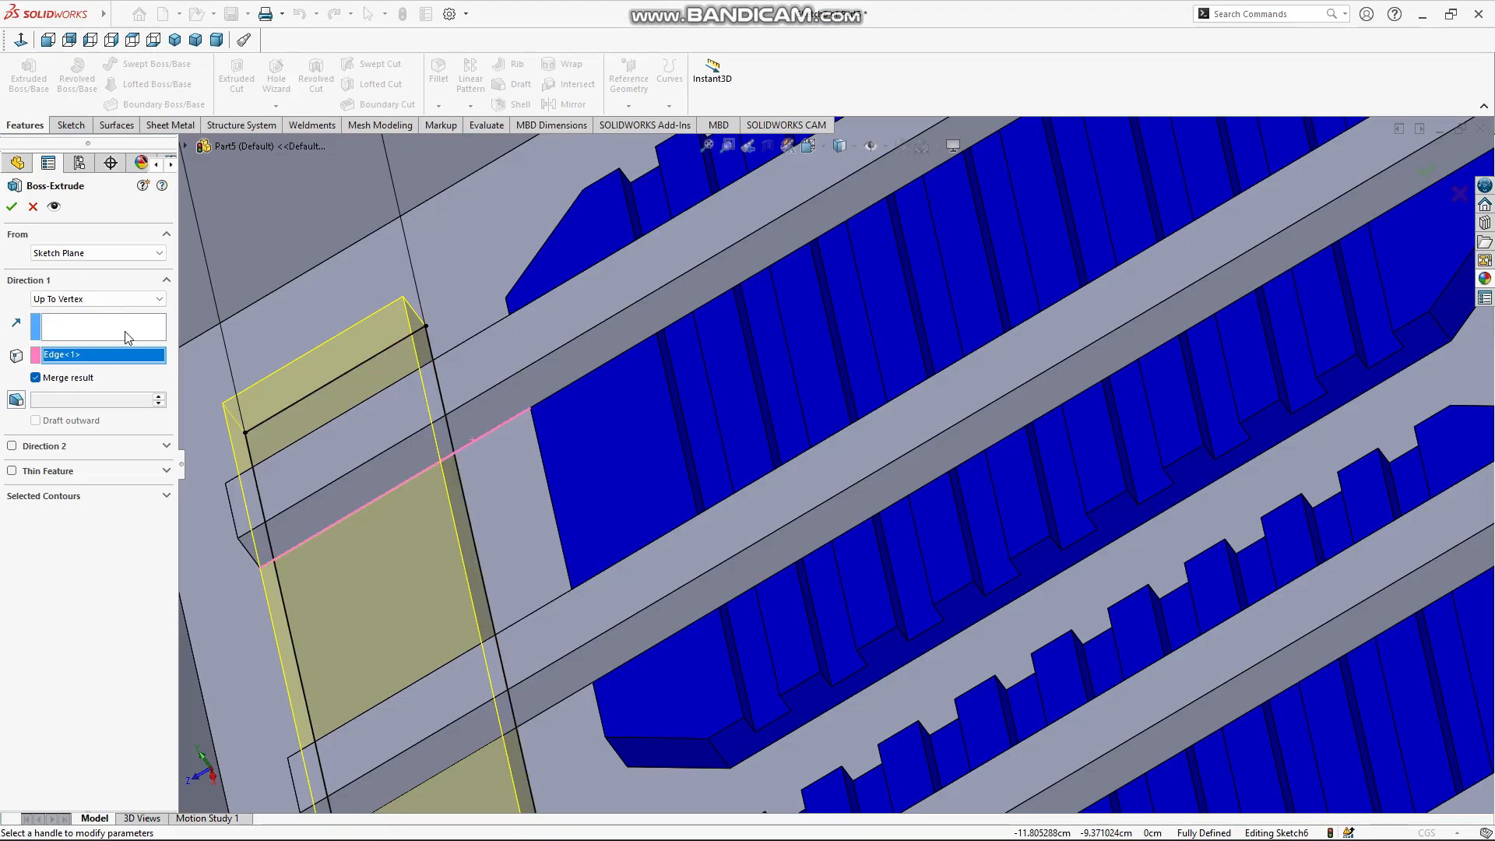
pyautogui.click(83, 299)
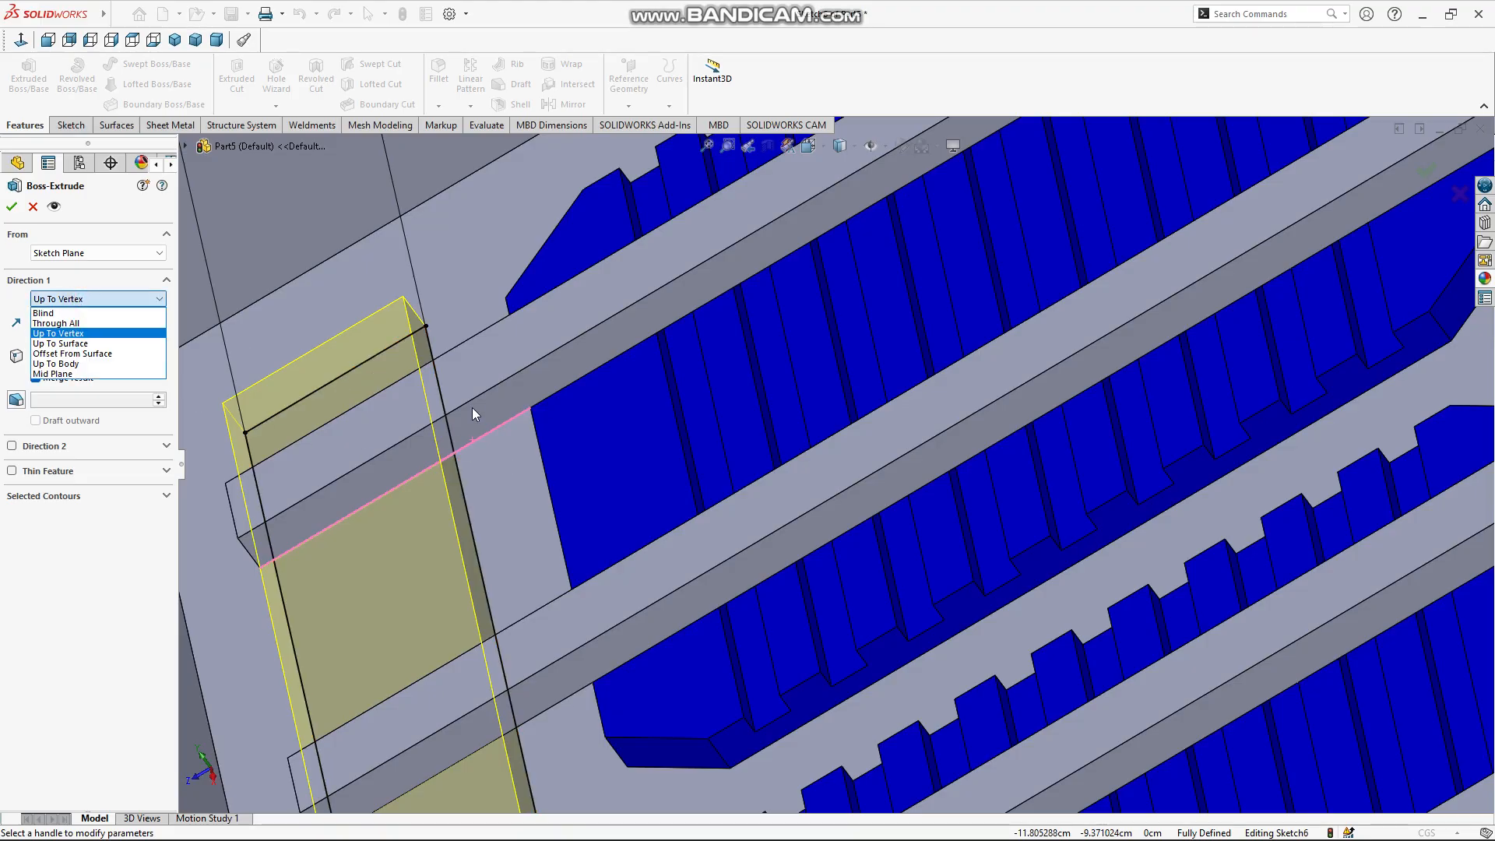
pyautogui.click(58, 334)
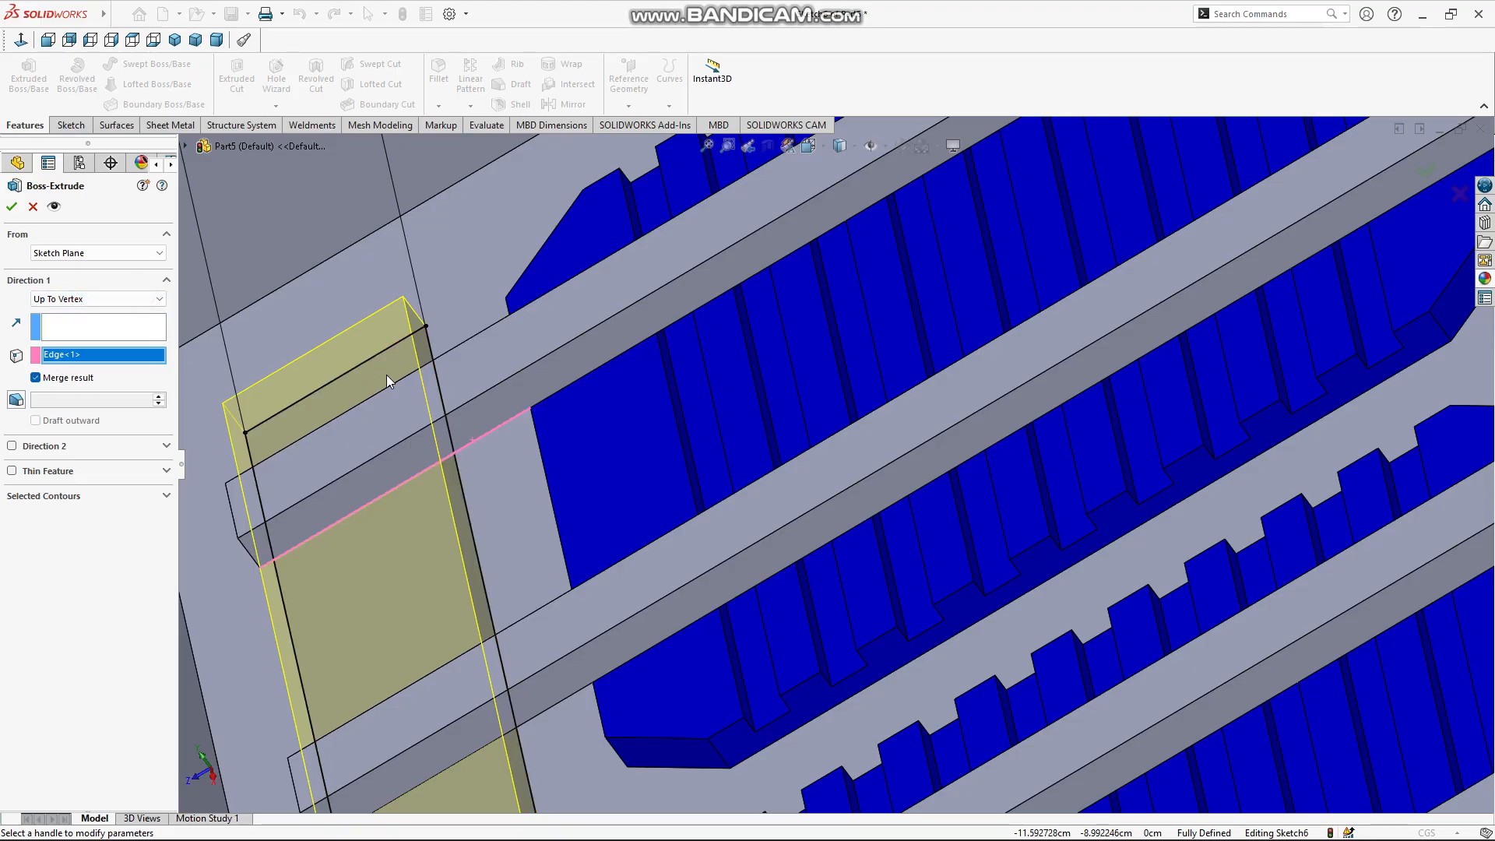
pyautogui.click(484, 390)
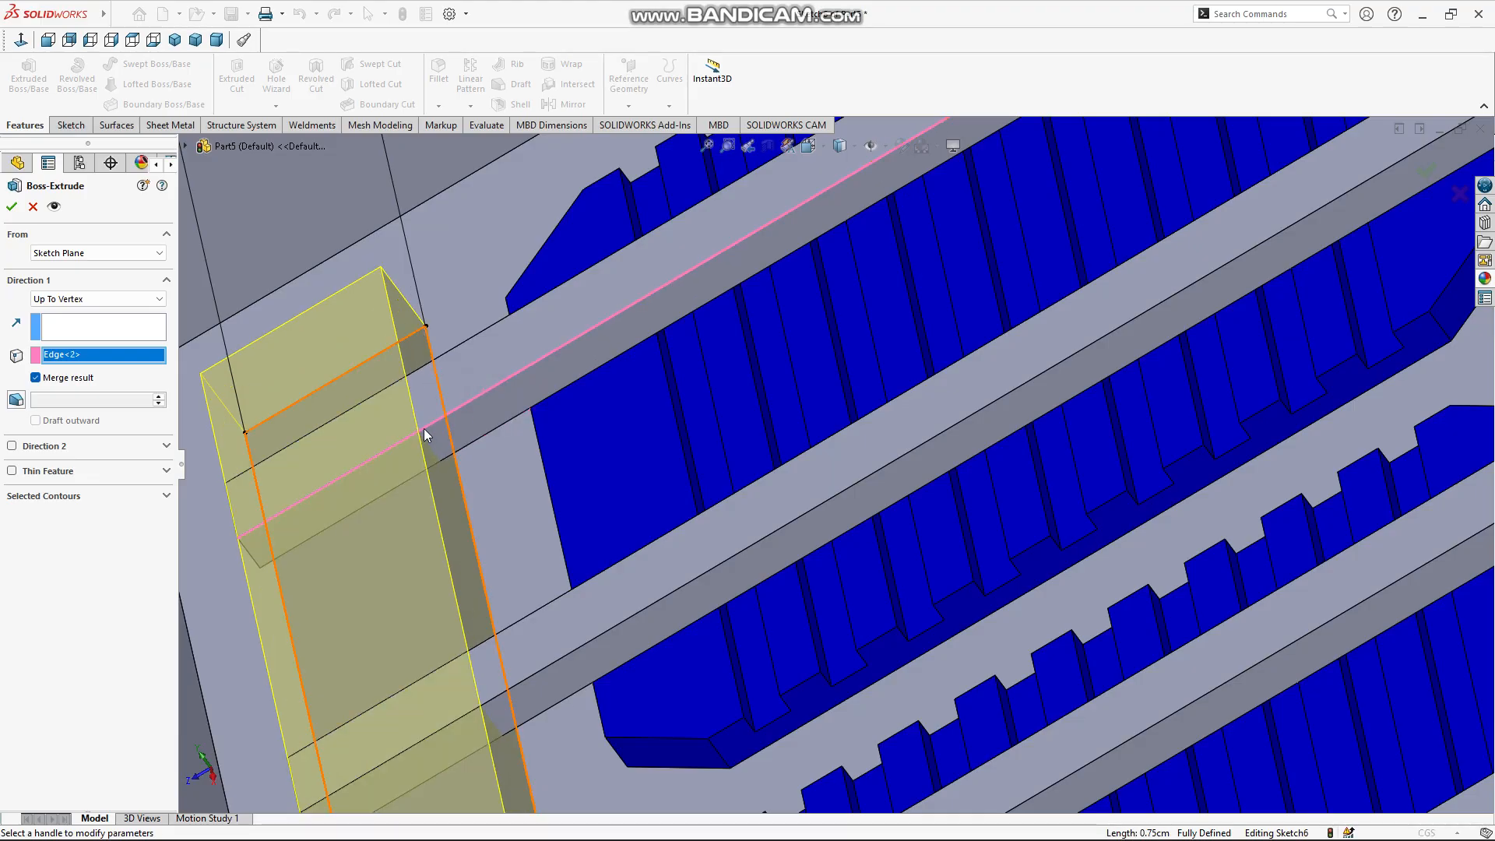
pyautogui.click(475, 437)
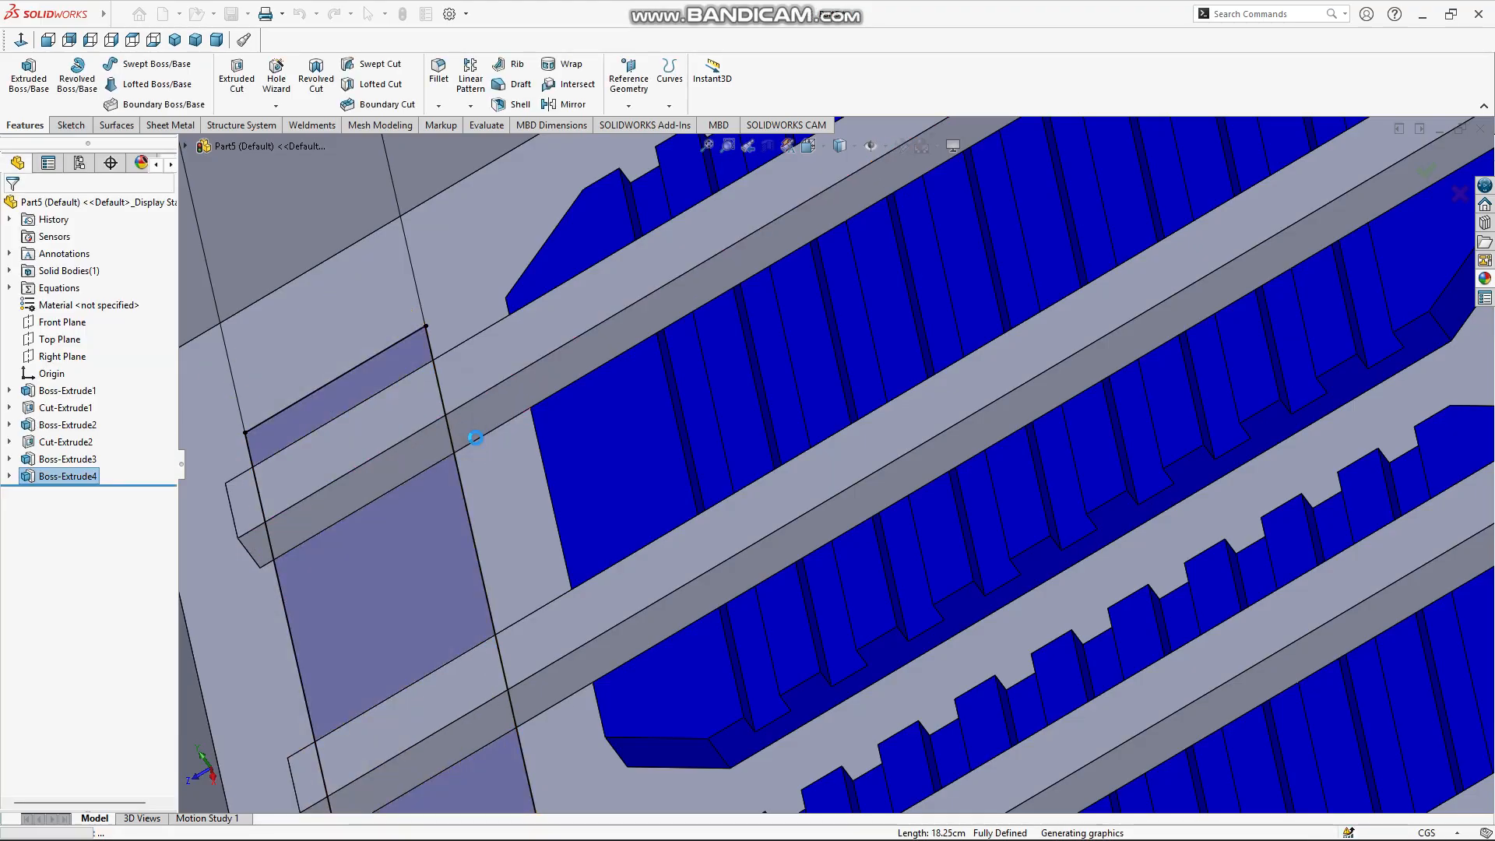
# Show the whole panel in the isometric view and clear the selection
pyautogui.scroll(10, 630, 589)
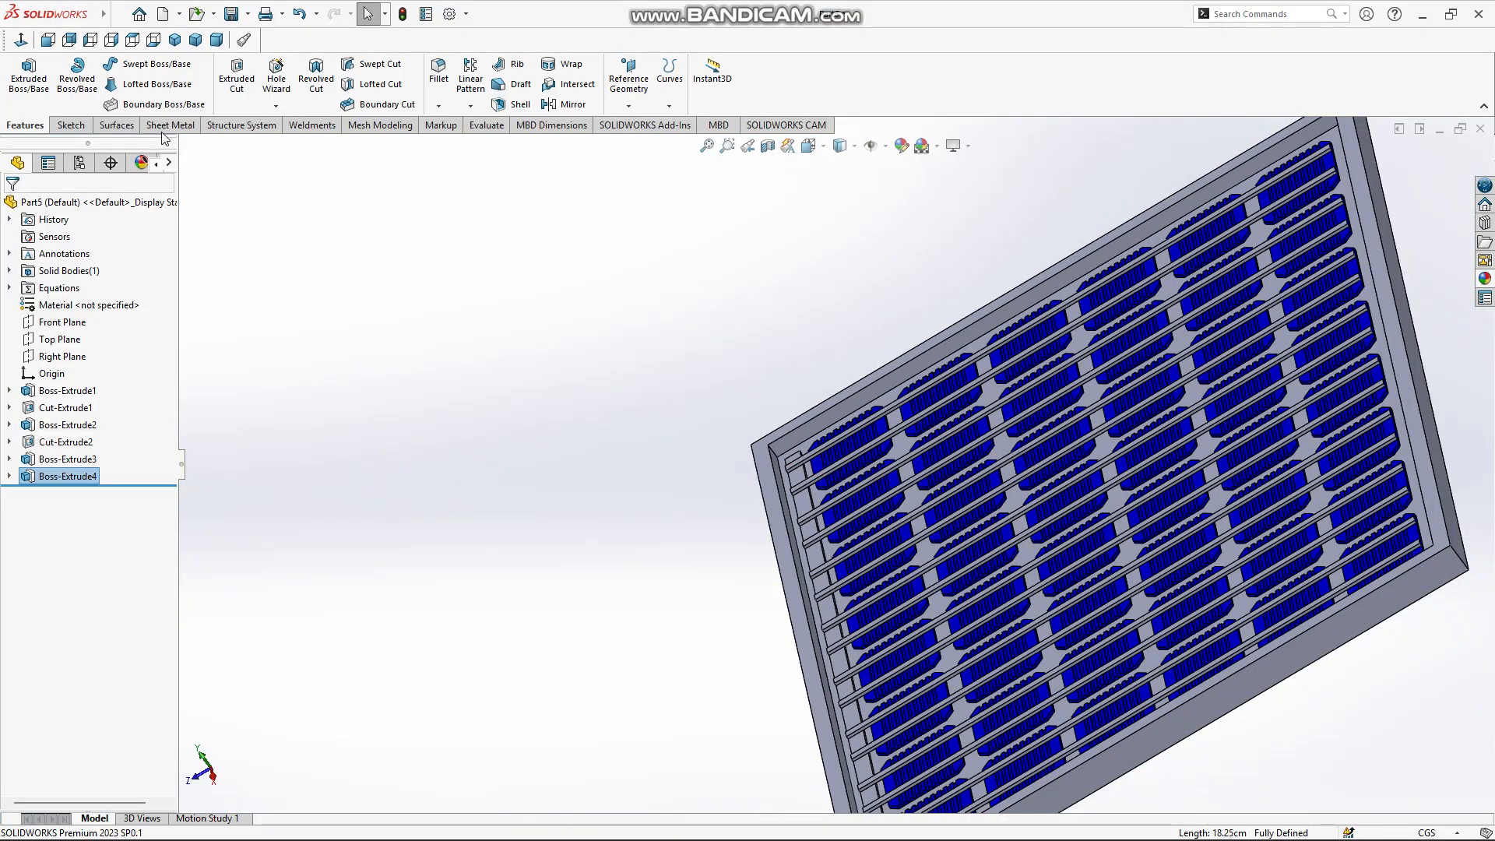
pyautogui.click(174, 43)
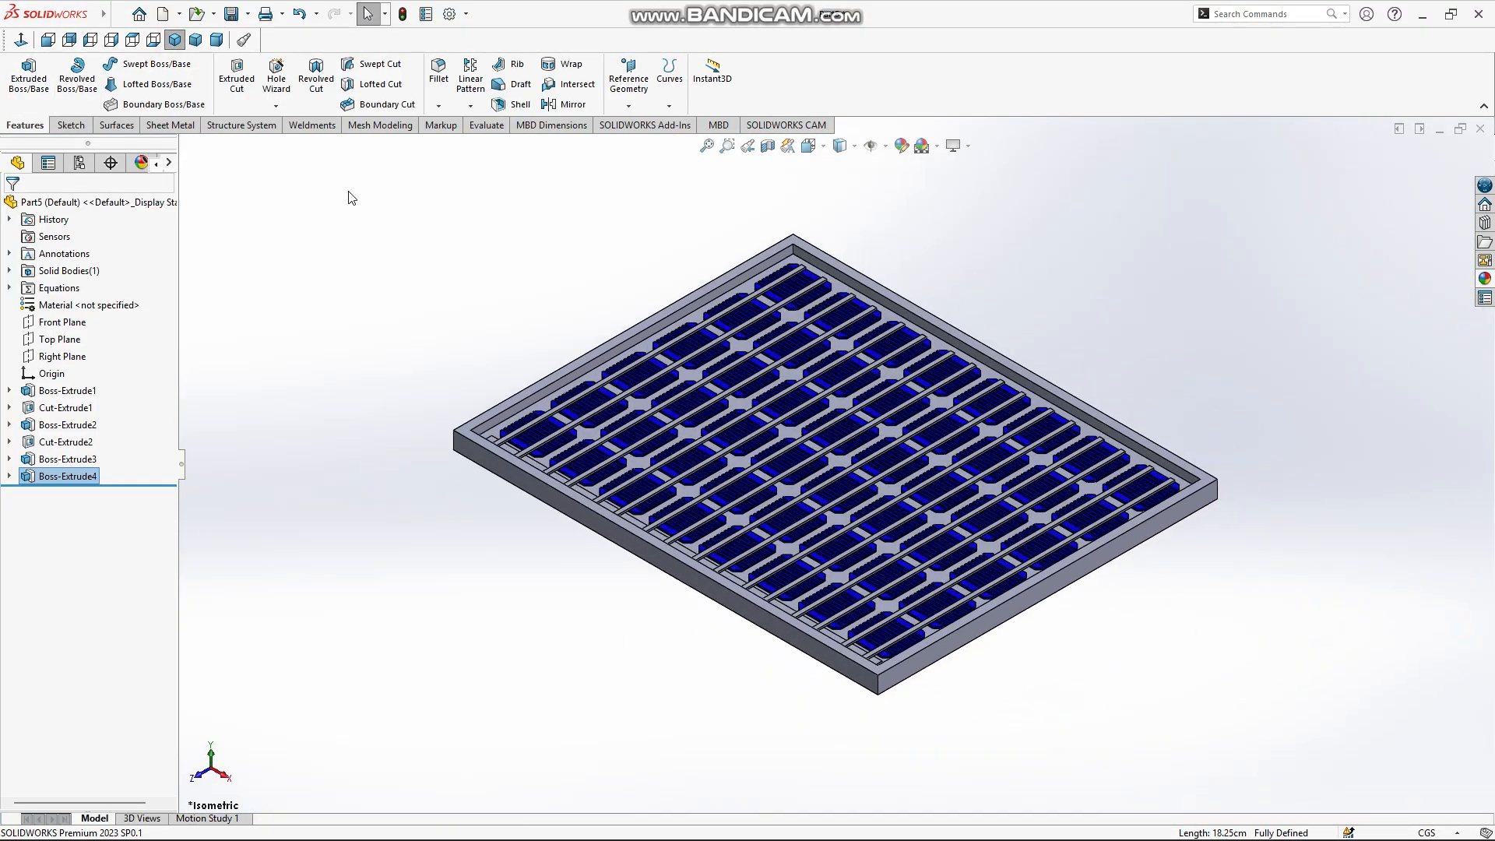
pyautogui.click(345, 380)
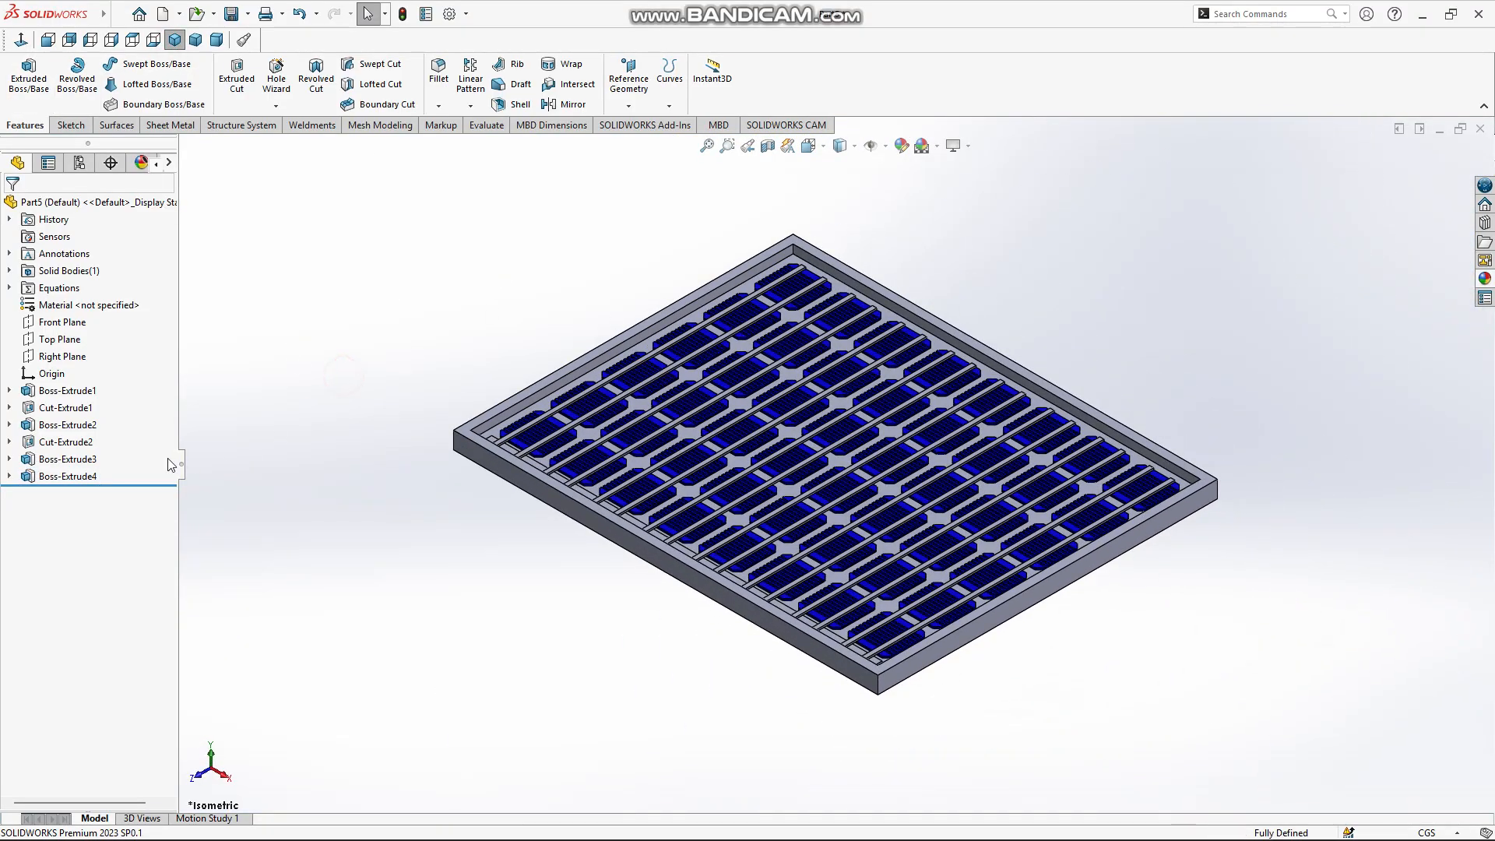
# Apply the polished aluminum appearance to the extruded vertical strips and the horizontal strip
pyautogui.click(82, 461)
pyautogui.keyDown('ctrl'); pyautogui.click(89, 477); pyautogui.keyUp('ctrl')
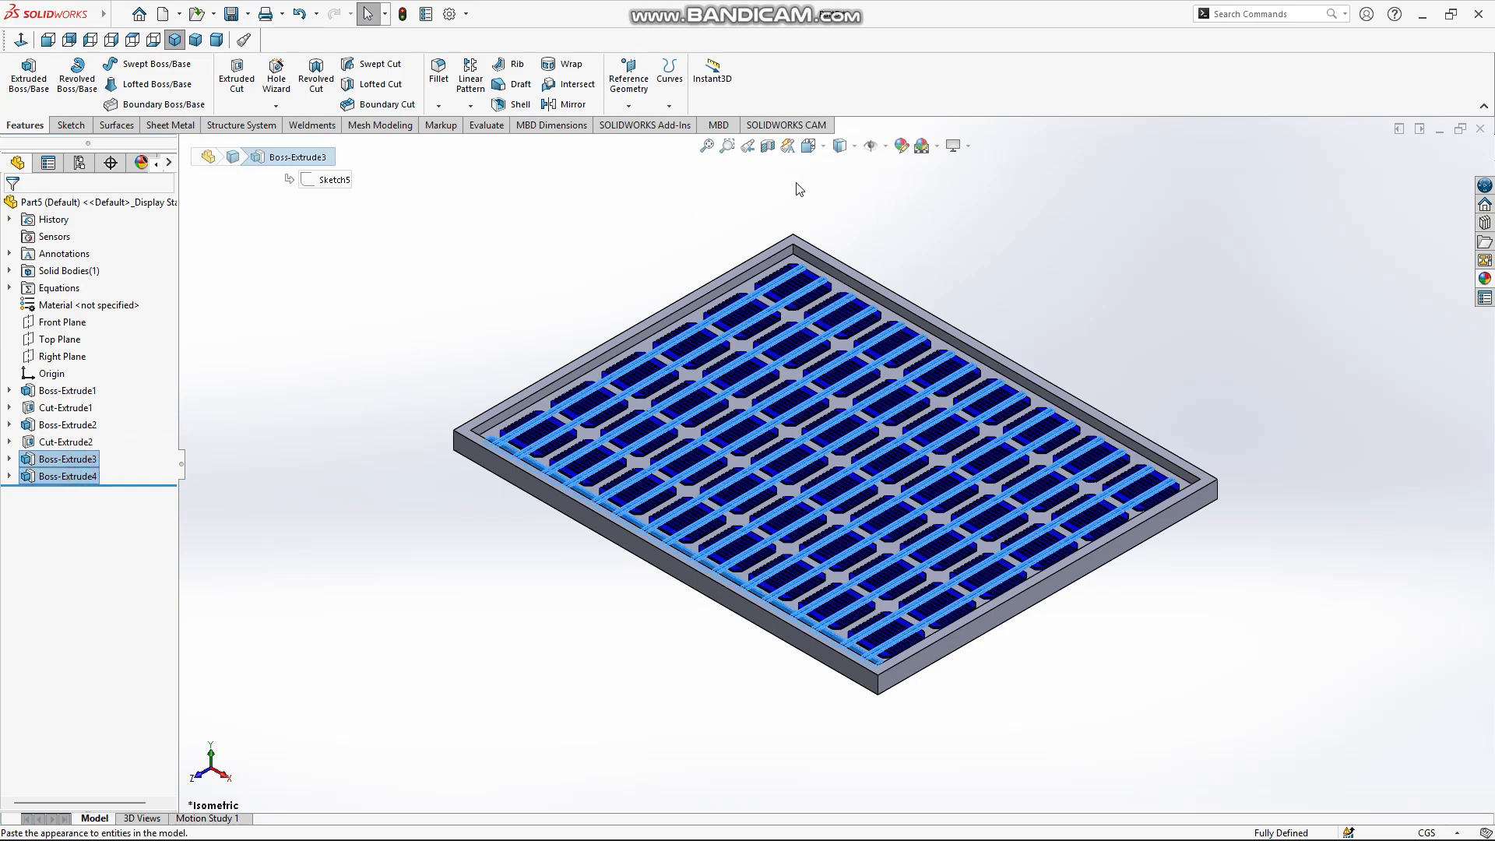
pyautogui.click(897, 152)
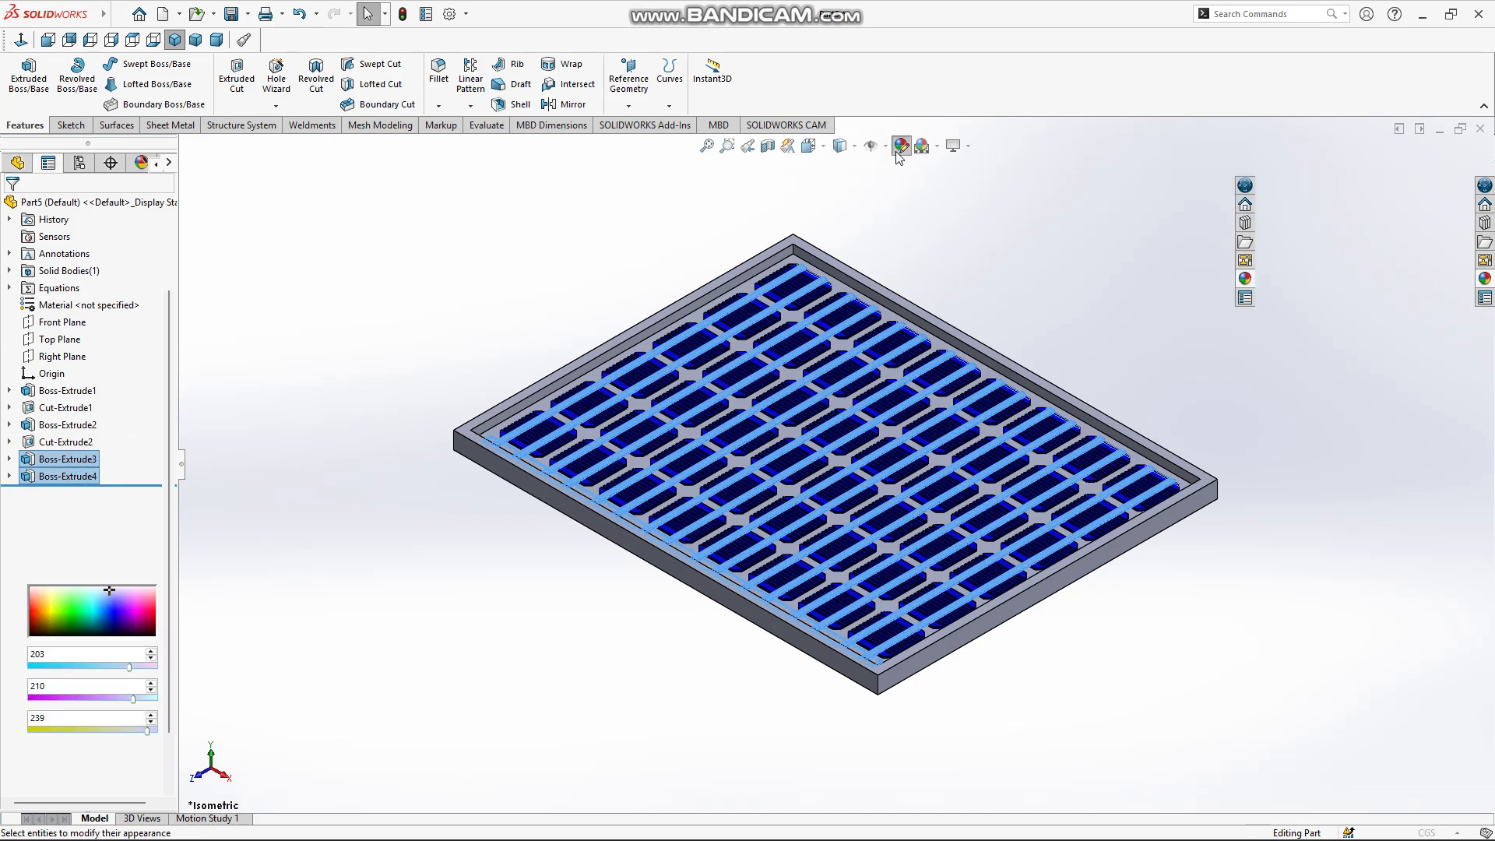
pyautogui.click(1268, 176)
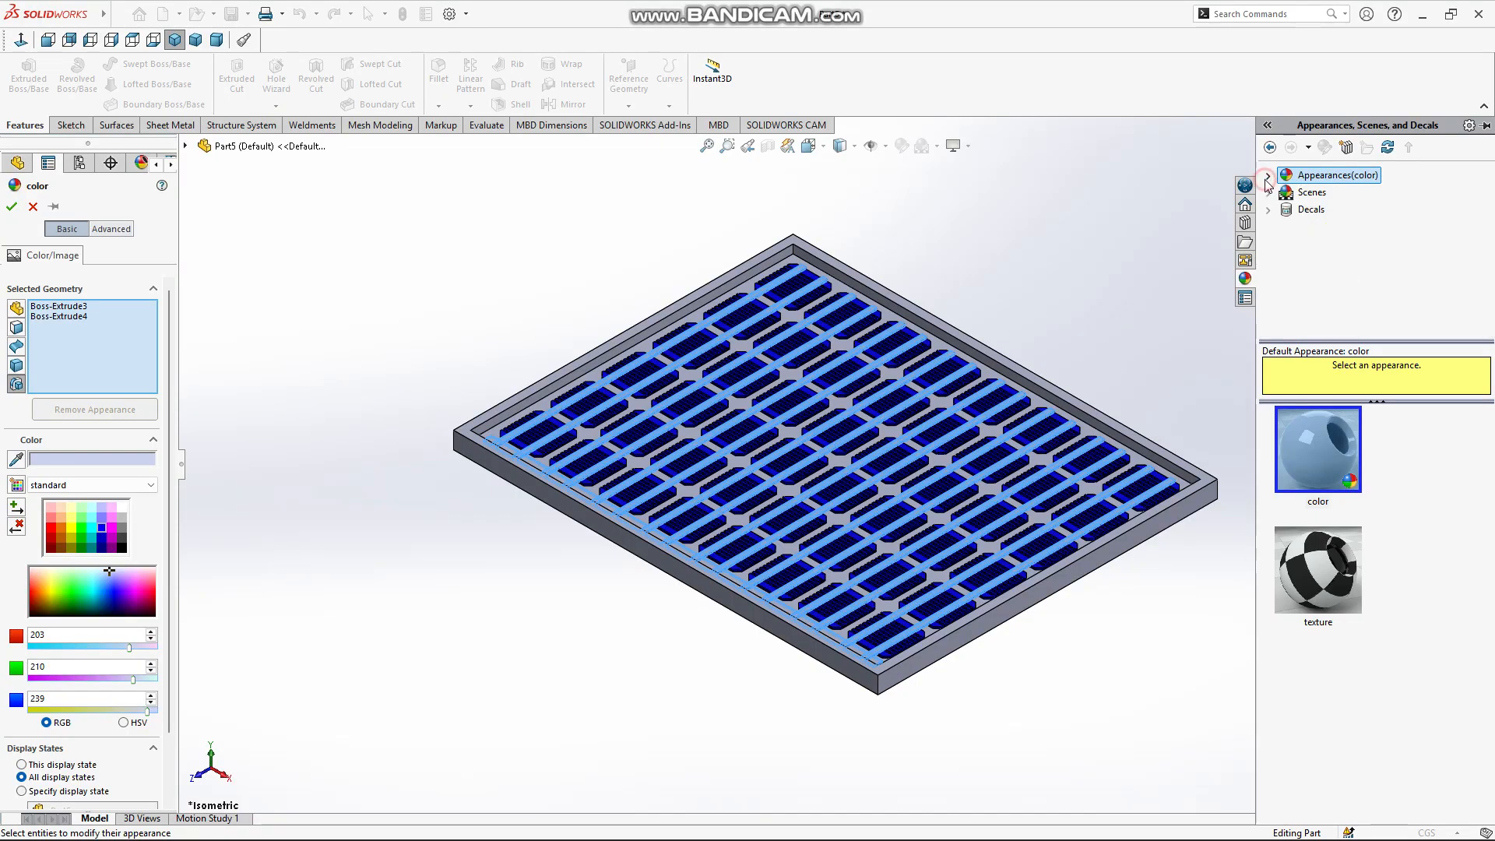
pyautogui.click(1267, 176)
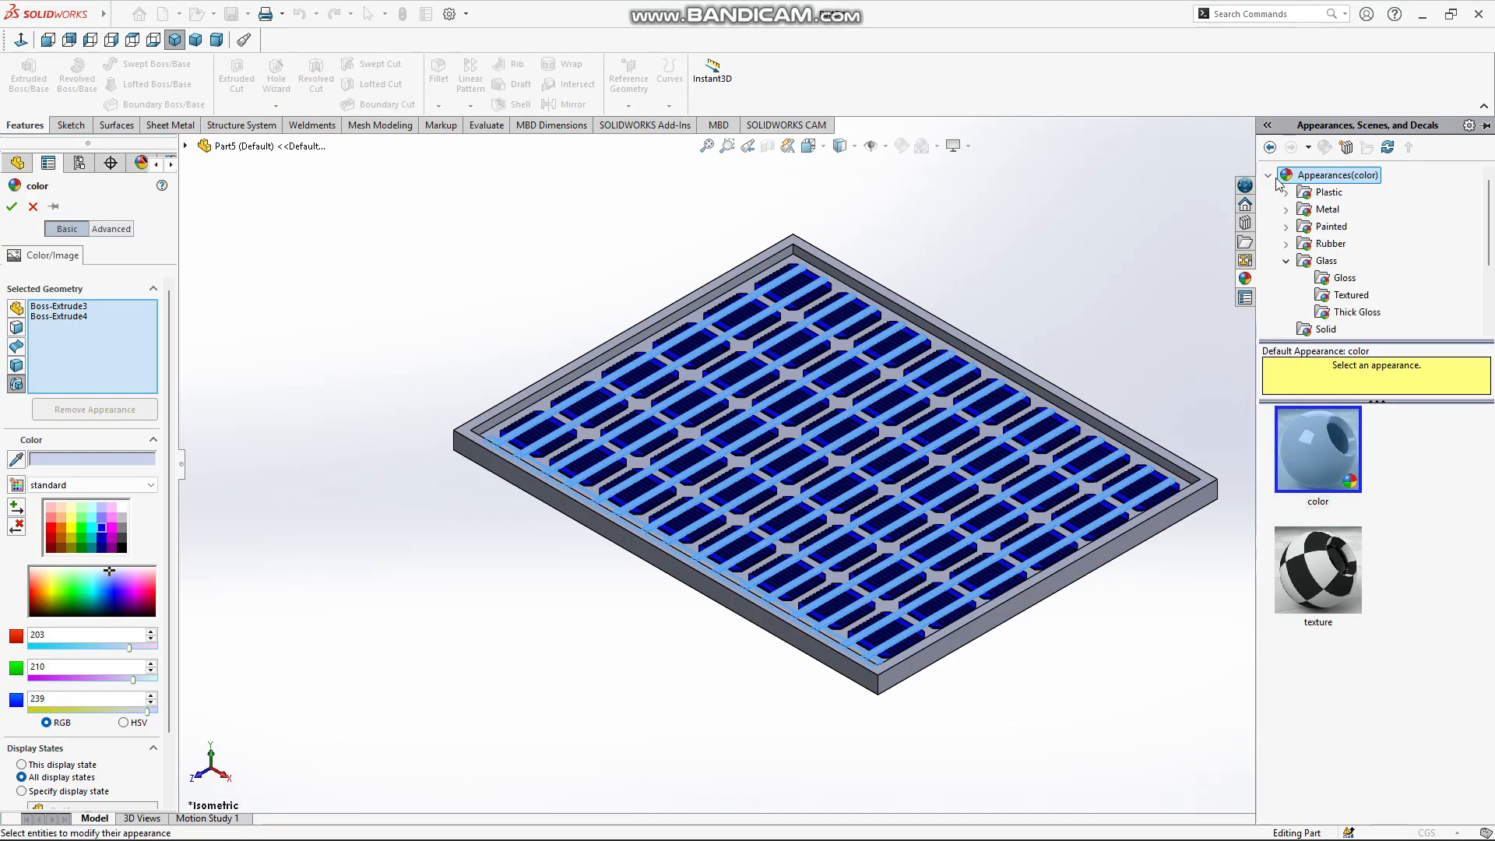
pyautogui.click(1285, 260)
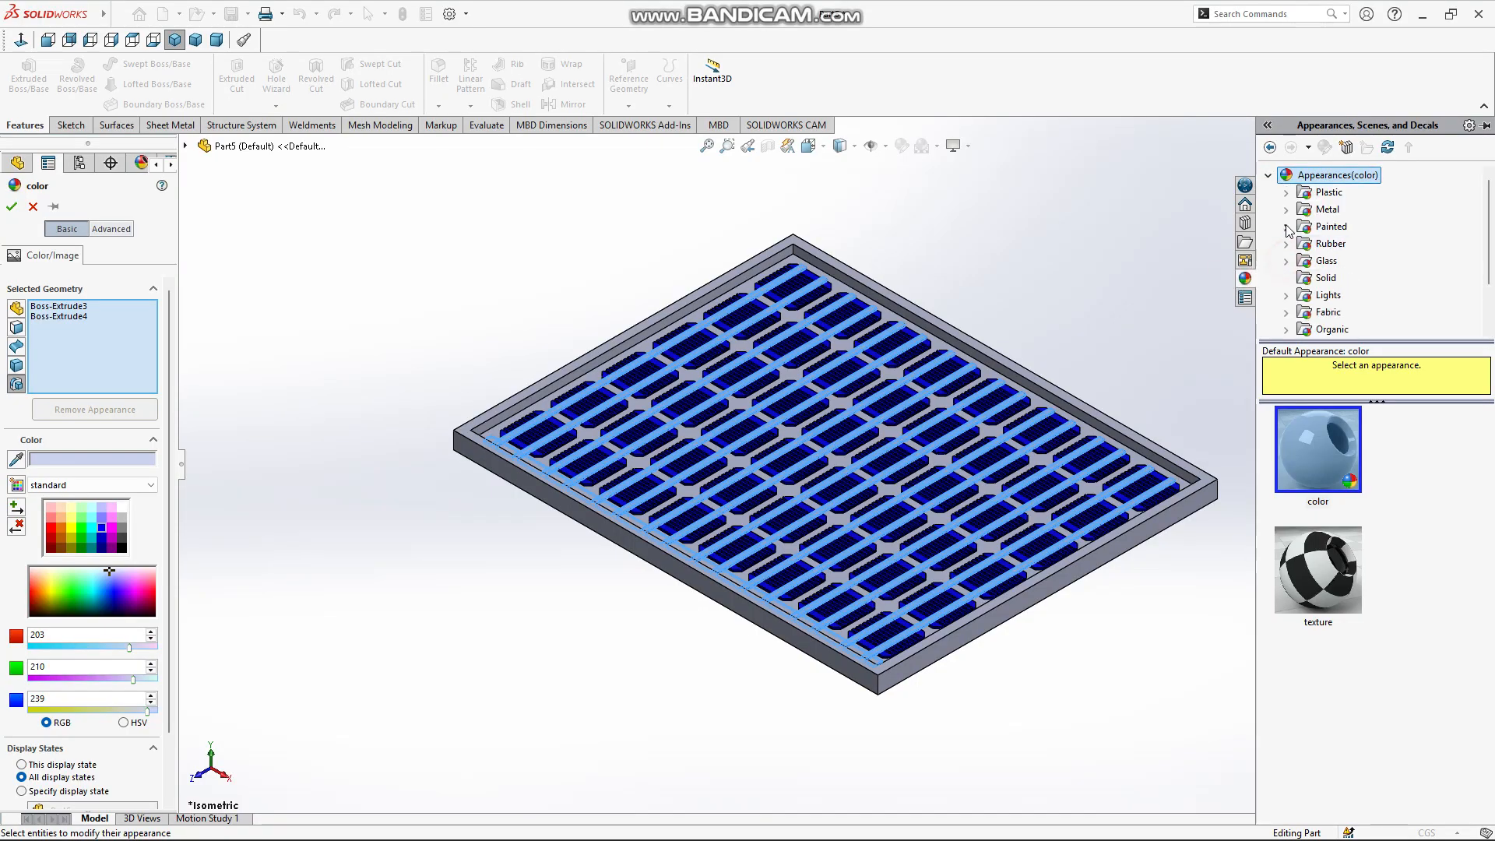
pyautogui.click(1285, 211)
pyautogui.click(1336, 226)
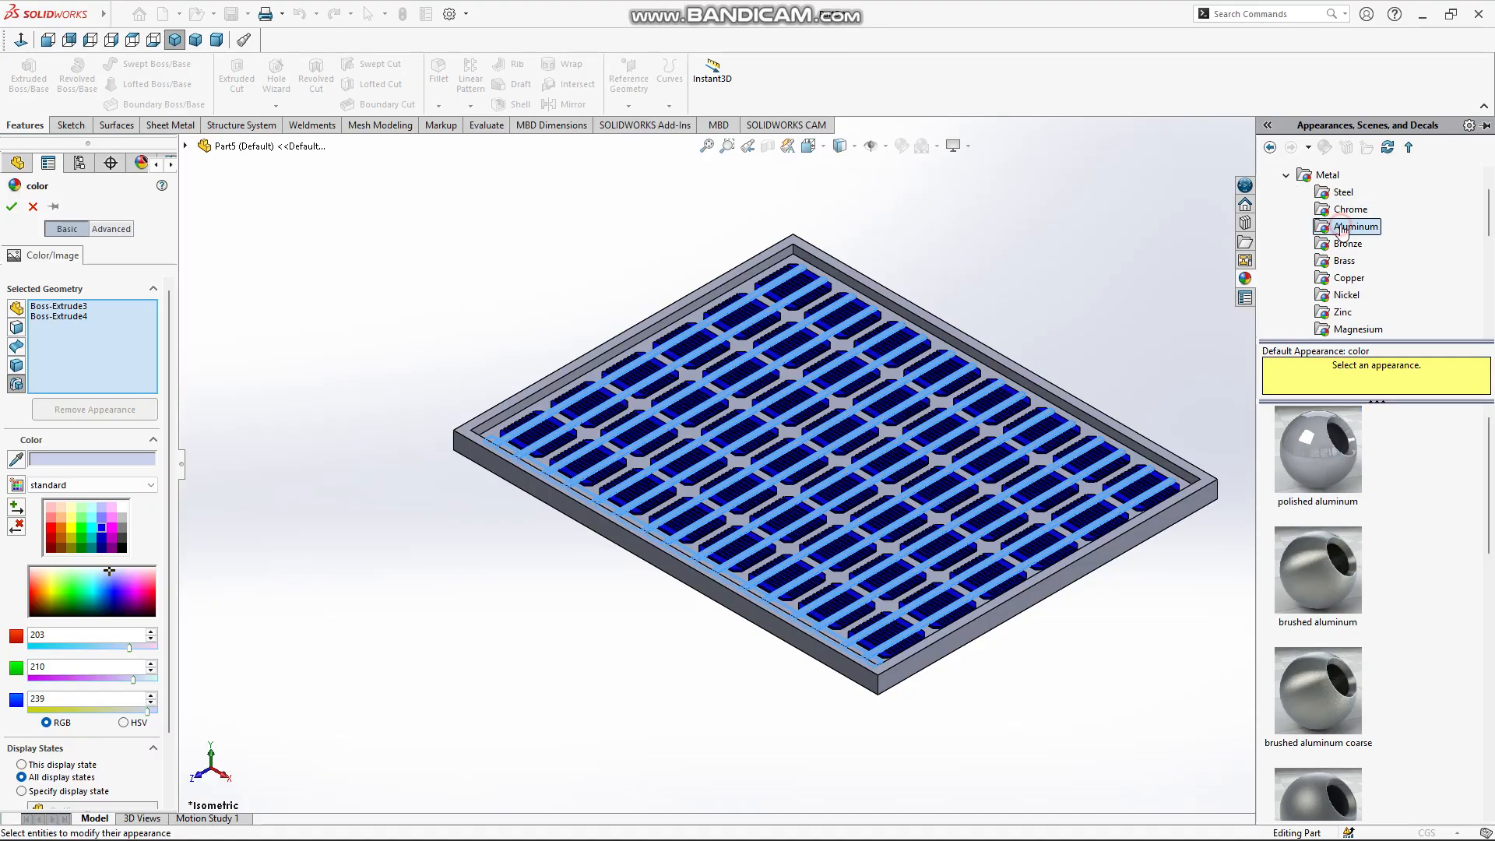
pyautogui.click(1333, 471)
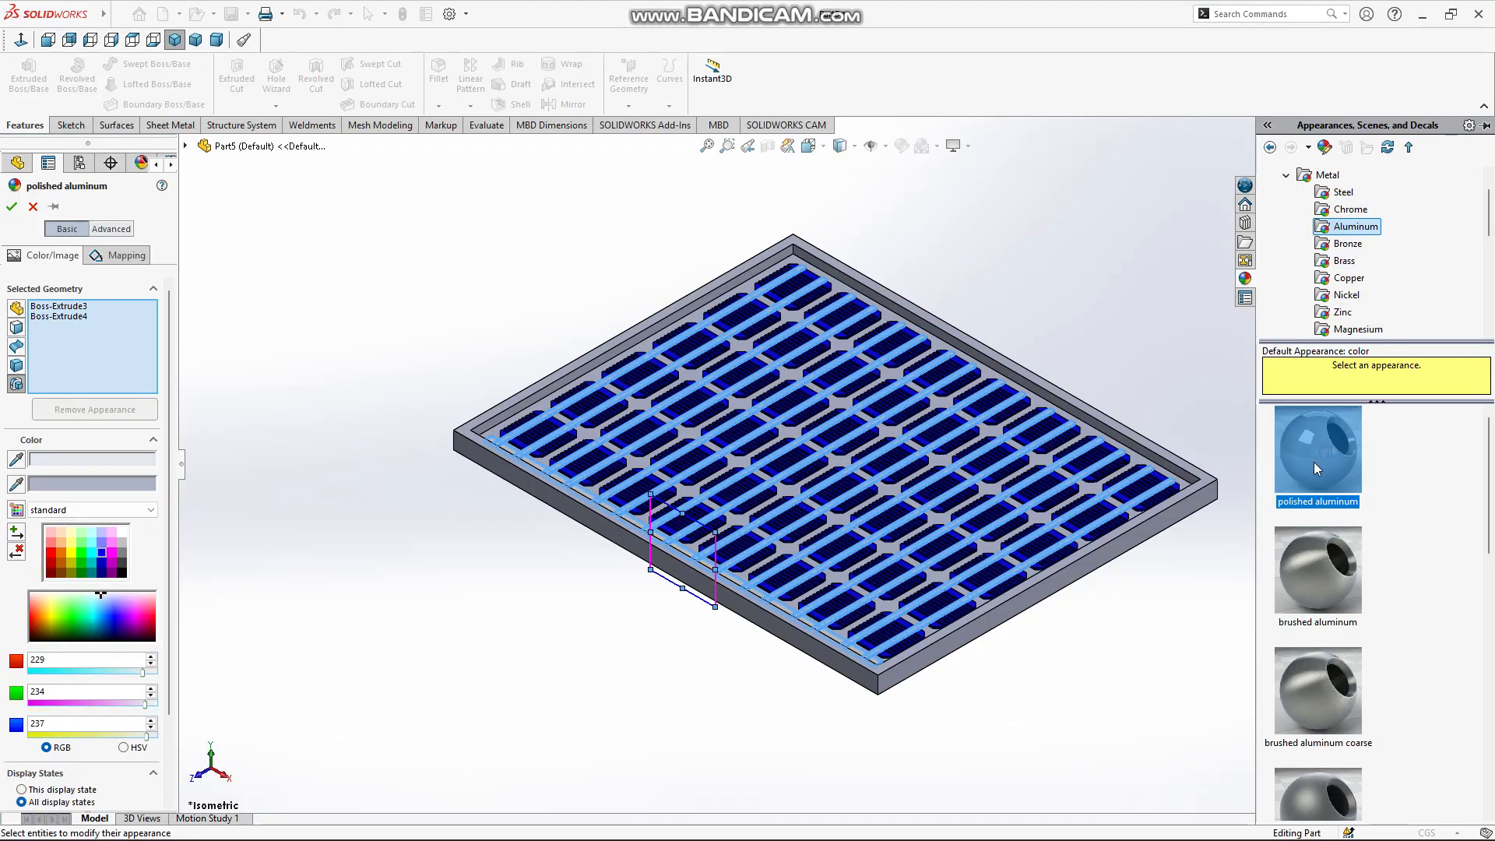
pyautogui.click(11, 210)
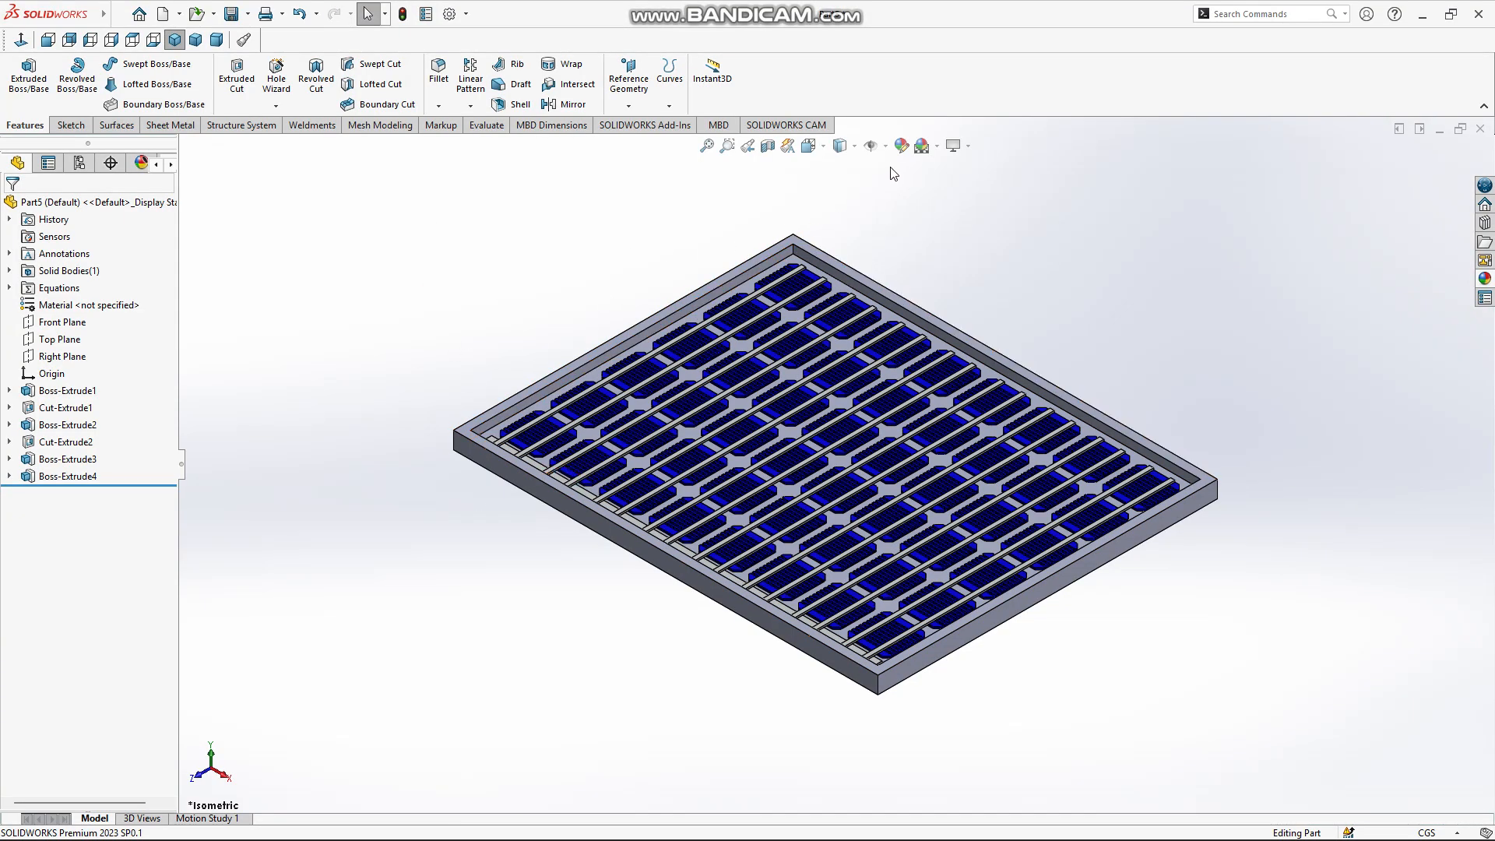
# Start a sketch on the frame's top face and offset its outer outline 0.25 cm inward
pyautogui.click(72, 126)
pyautogui.click(21, 72)
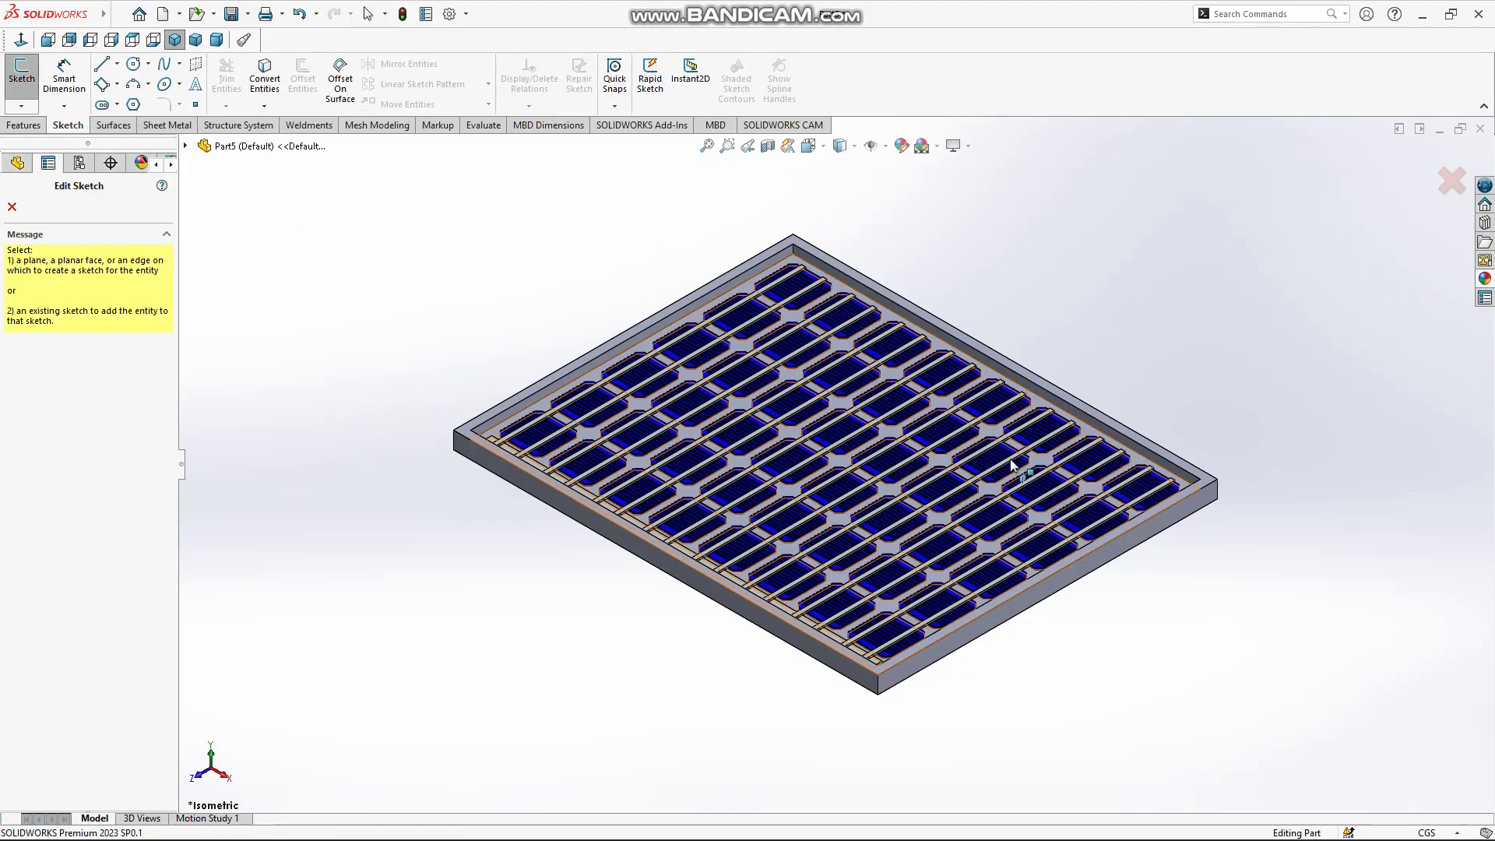
pyautogui.click(468, 430)
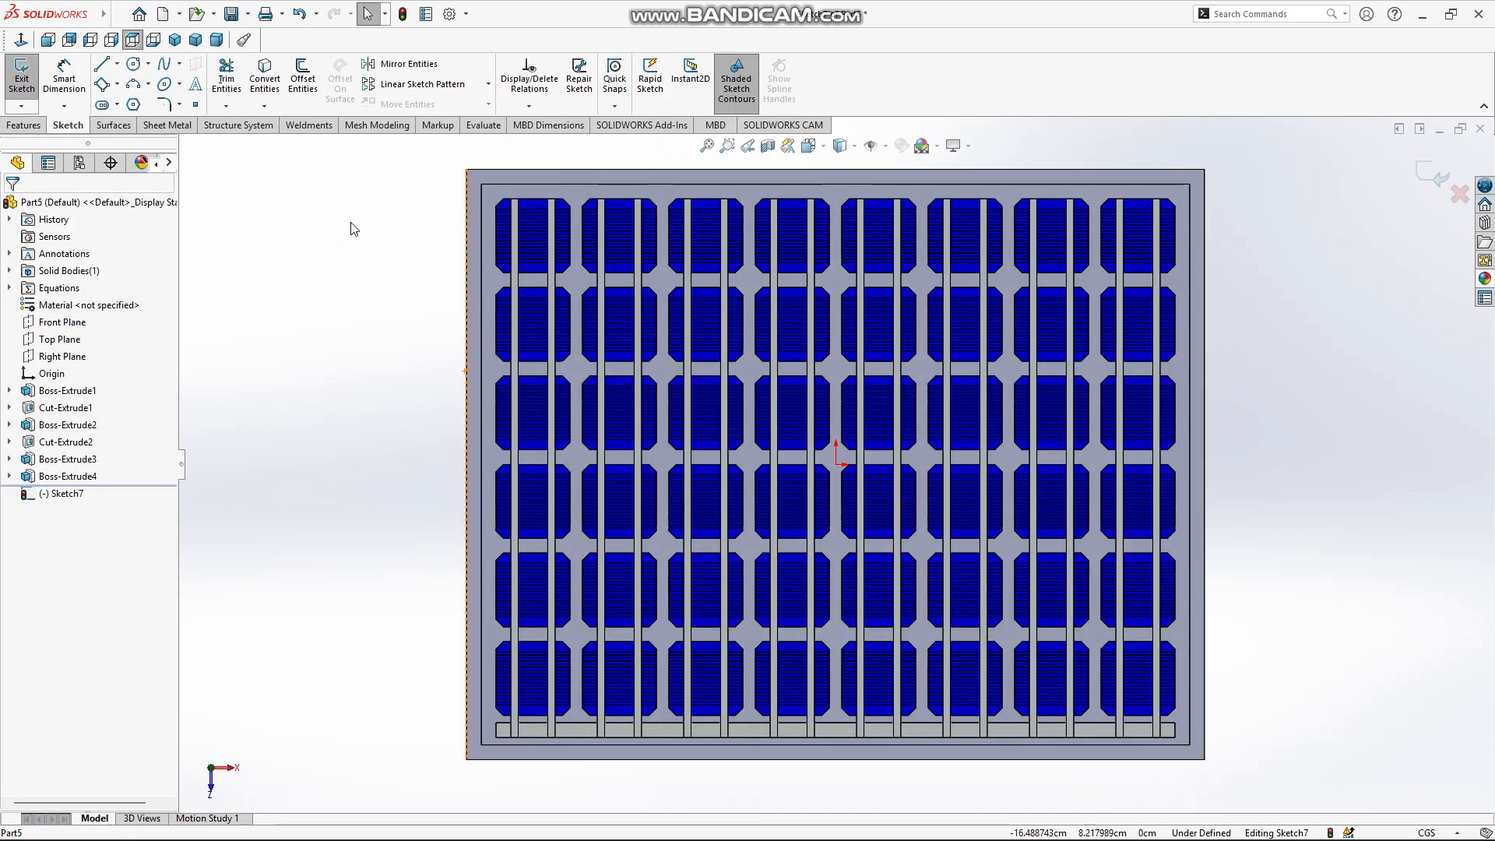
pyautogui.click(304, 82)
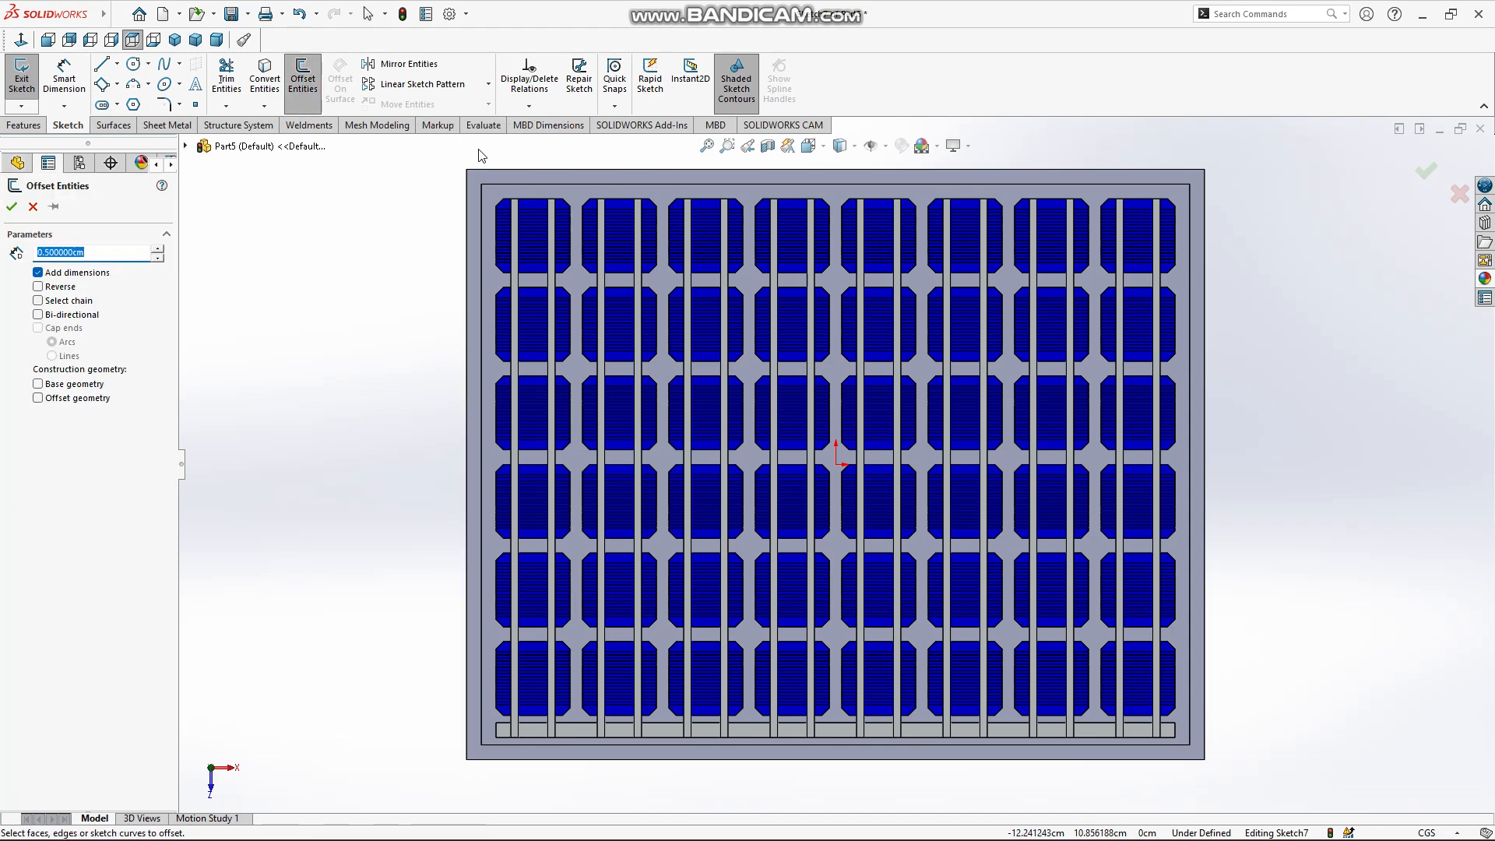
pyautogui.click(492, 173)
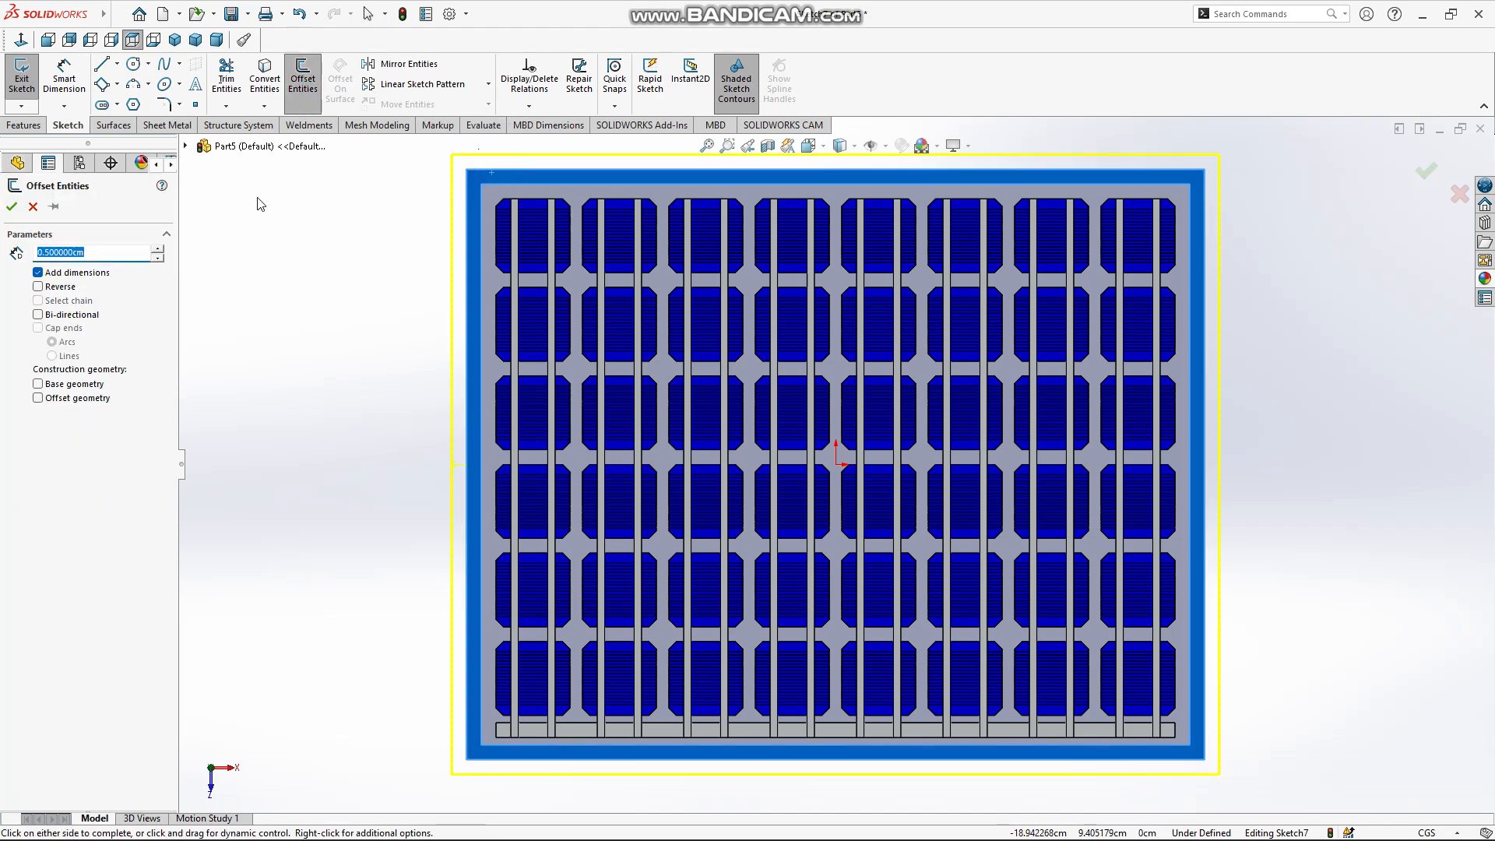
pyautogui.click(38, 286)
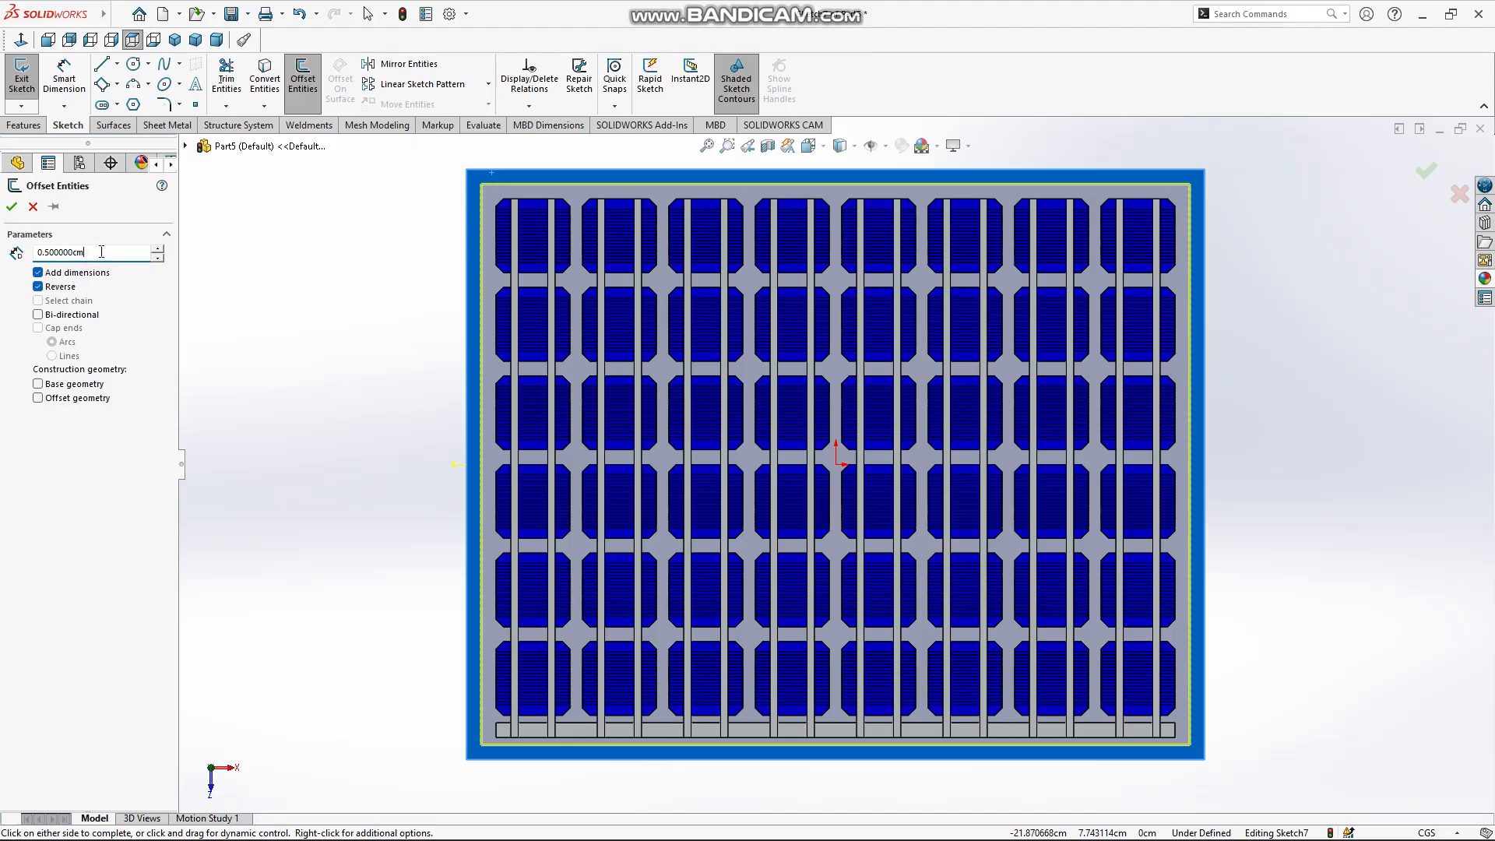
pyautogui.press('Return')
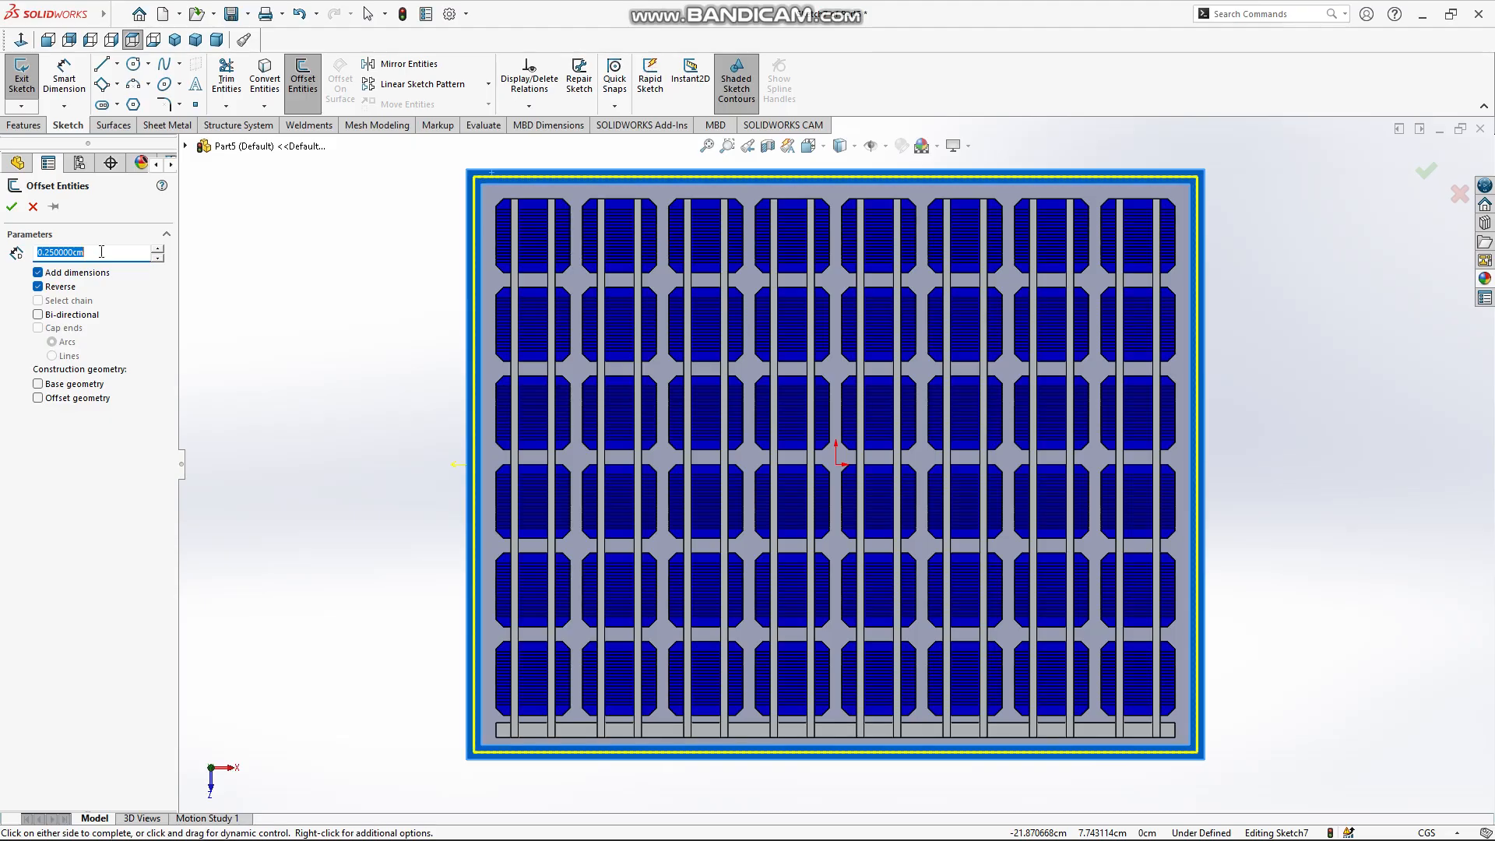
pyautogui.press('Return')
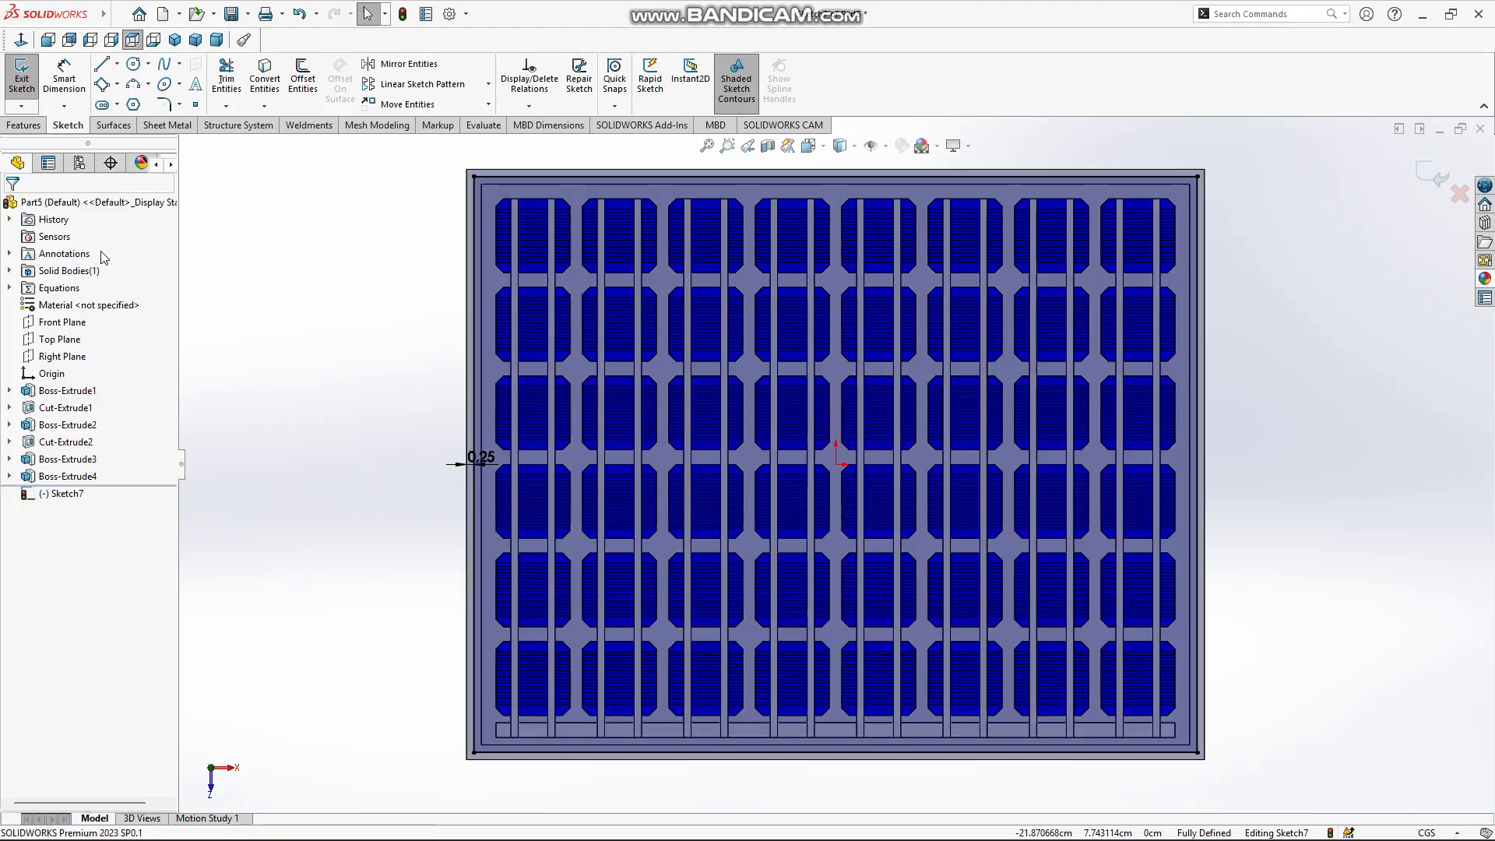
# Set up a boss extrude of the offset outline with a Blind depth of 0.01 cm
pyautogui.click(24, 126)
pyautogui.click(34, 88)
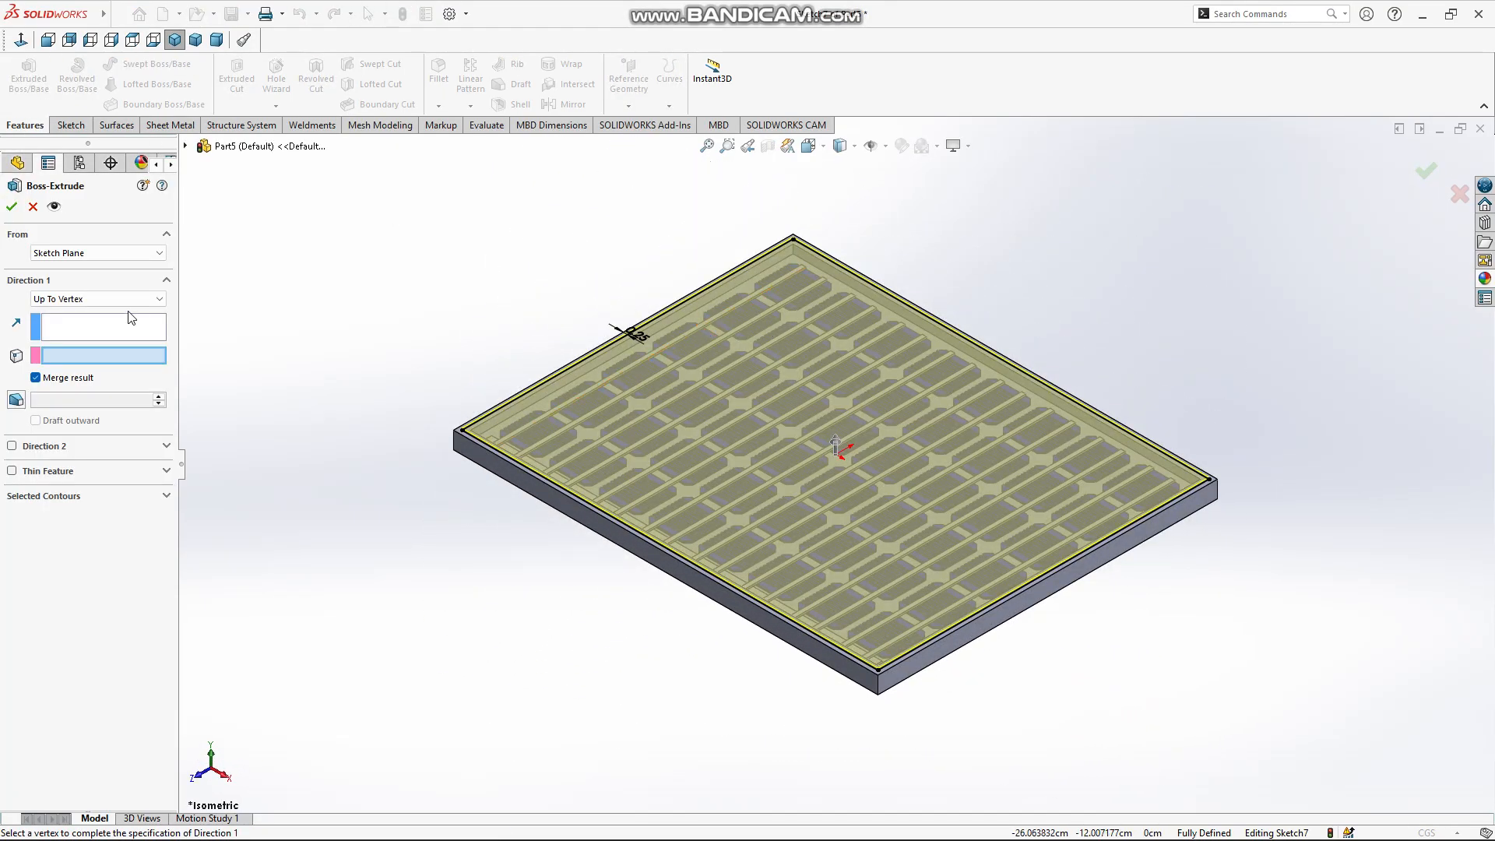
pyautogui.click(133, 299)
pyautogui.click(96, 311)
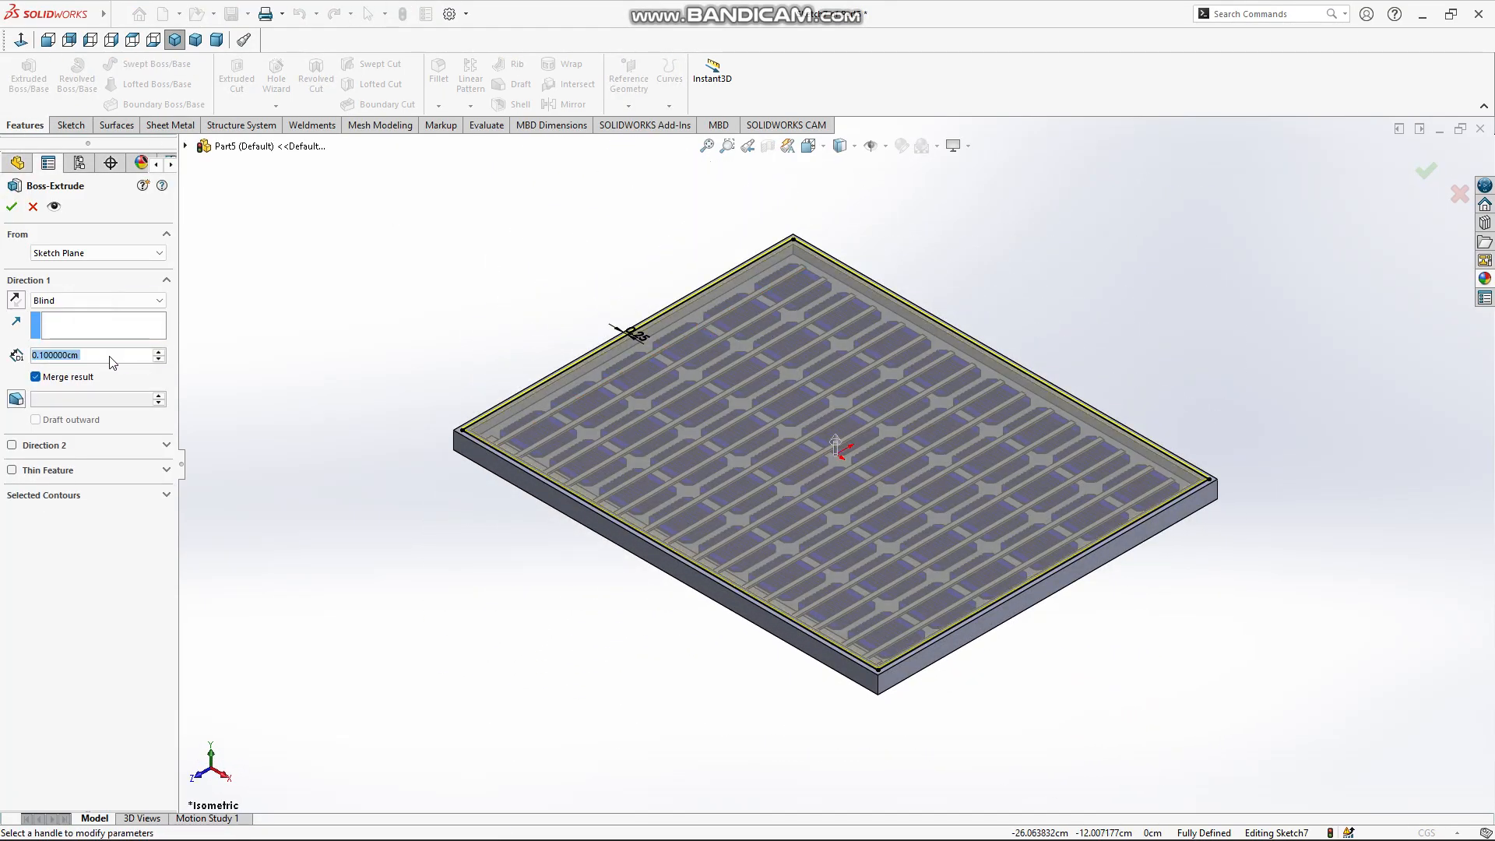
pyautogui.write('0.01')
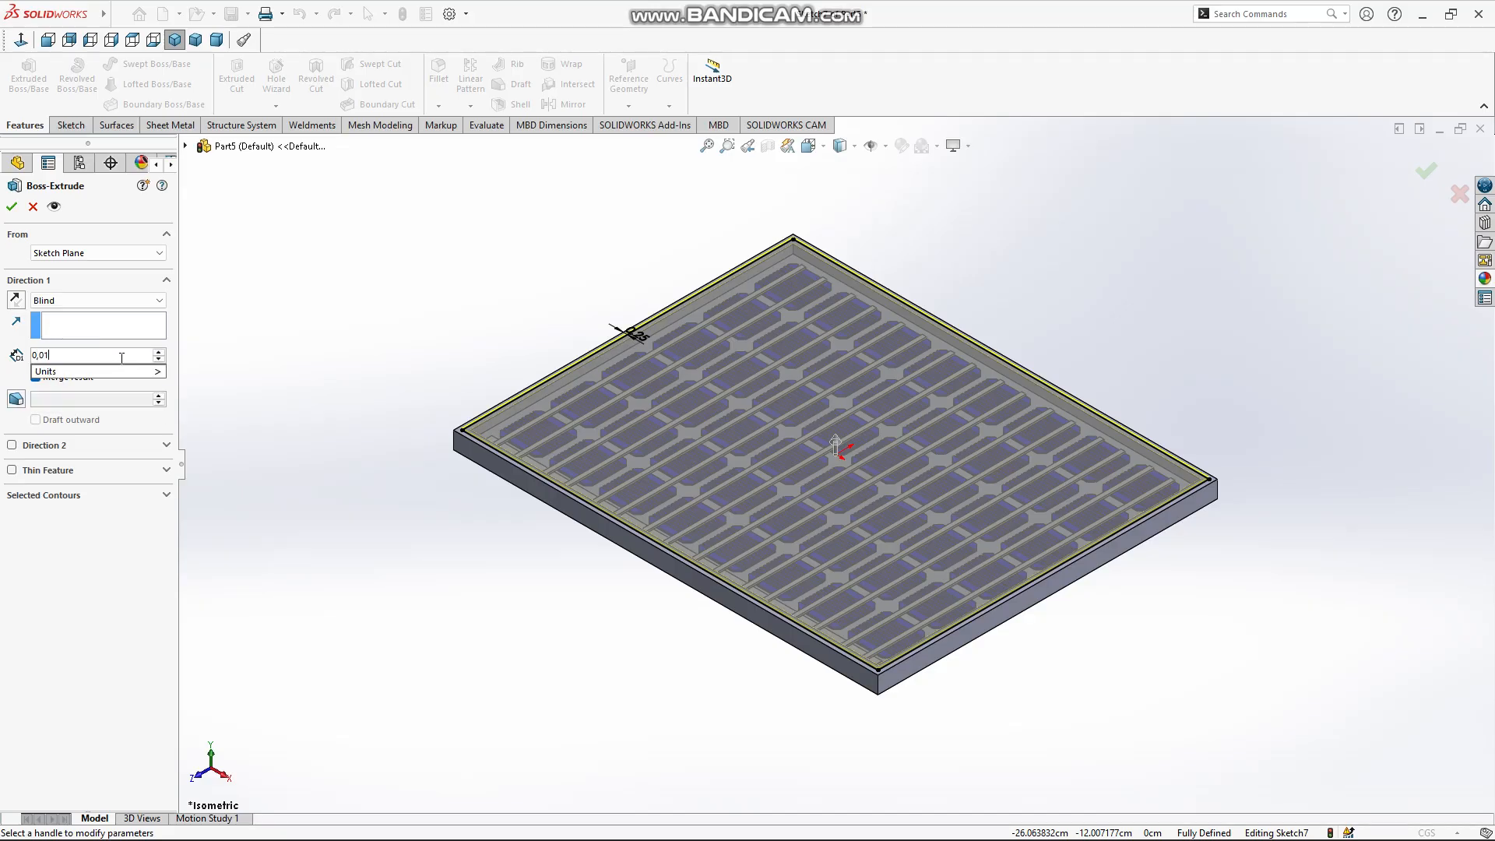
pyautogui.press('Return')
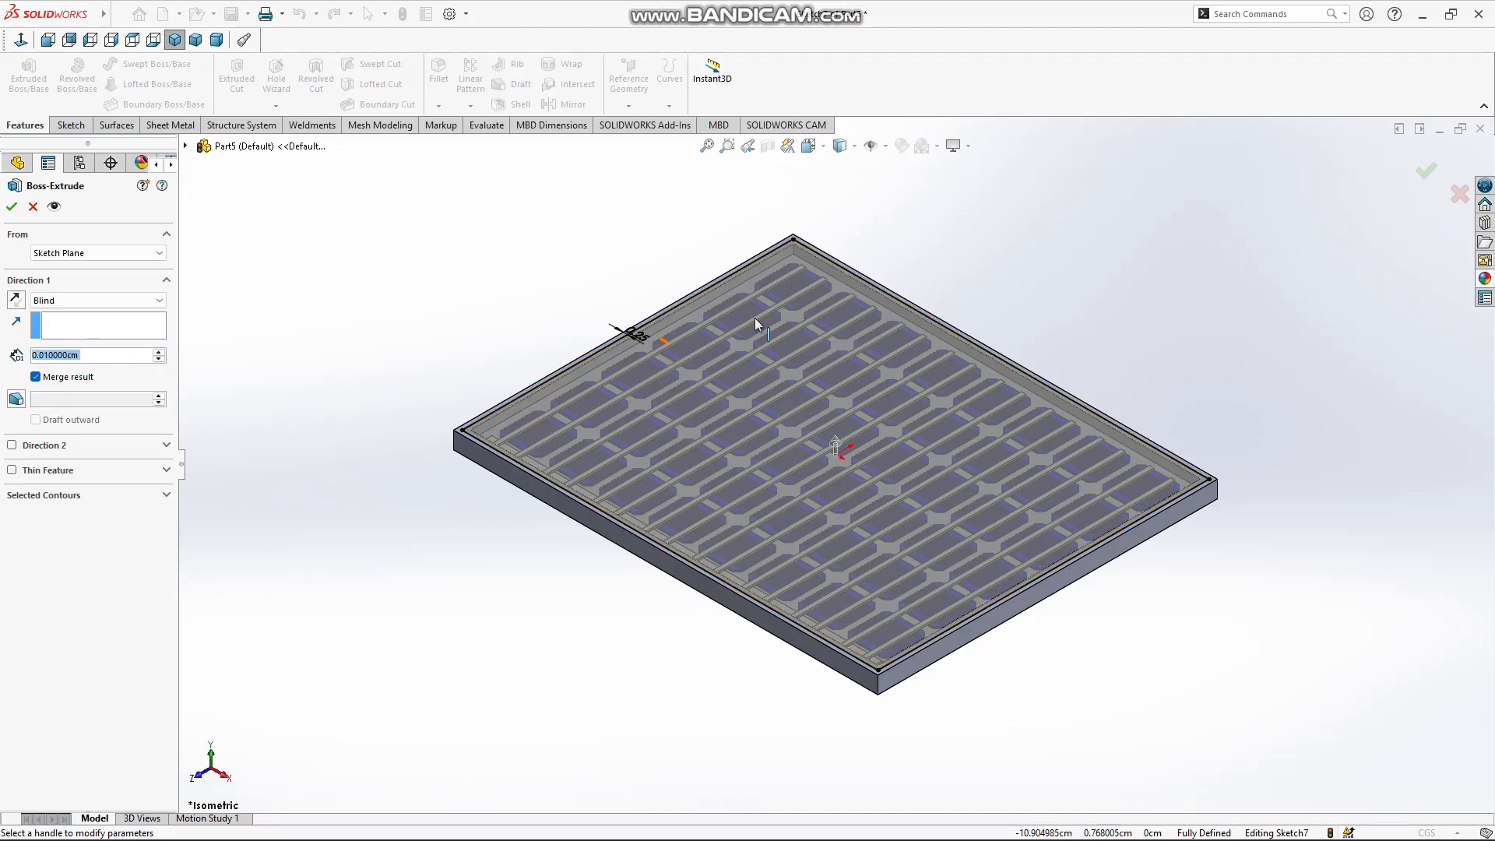
pyautogui.scroll(-8, 793, 306)
pyautogui.scroll(-5, 847, 232)
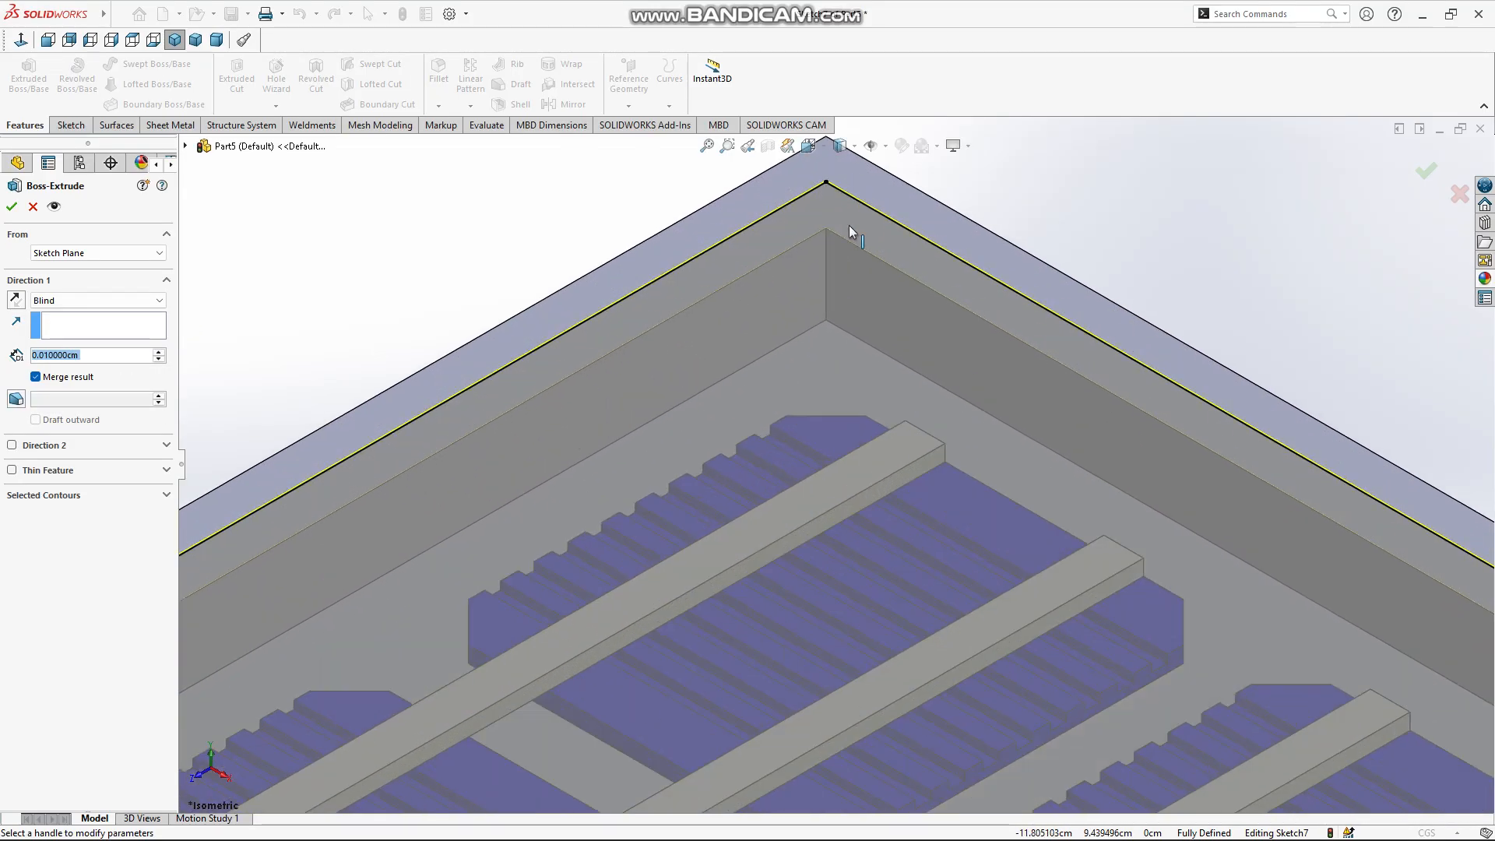
pyautogui.click(87, 299)
pyautogui.click(88, 304)
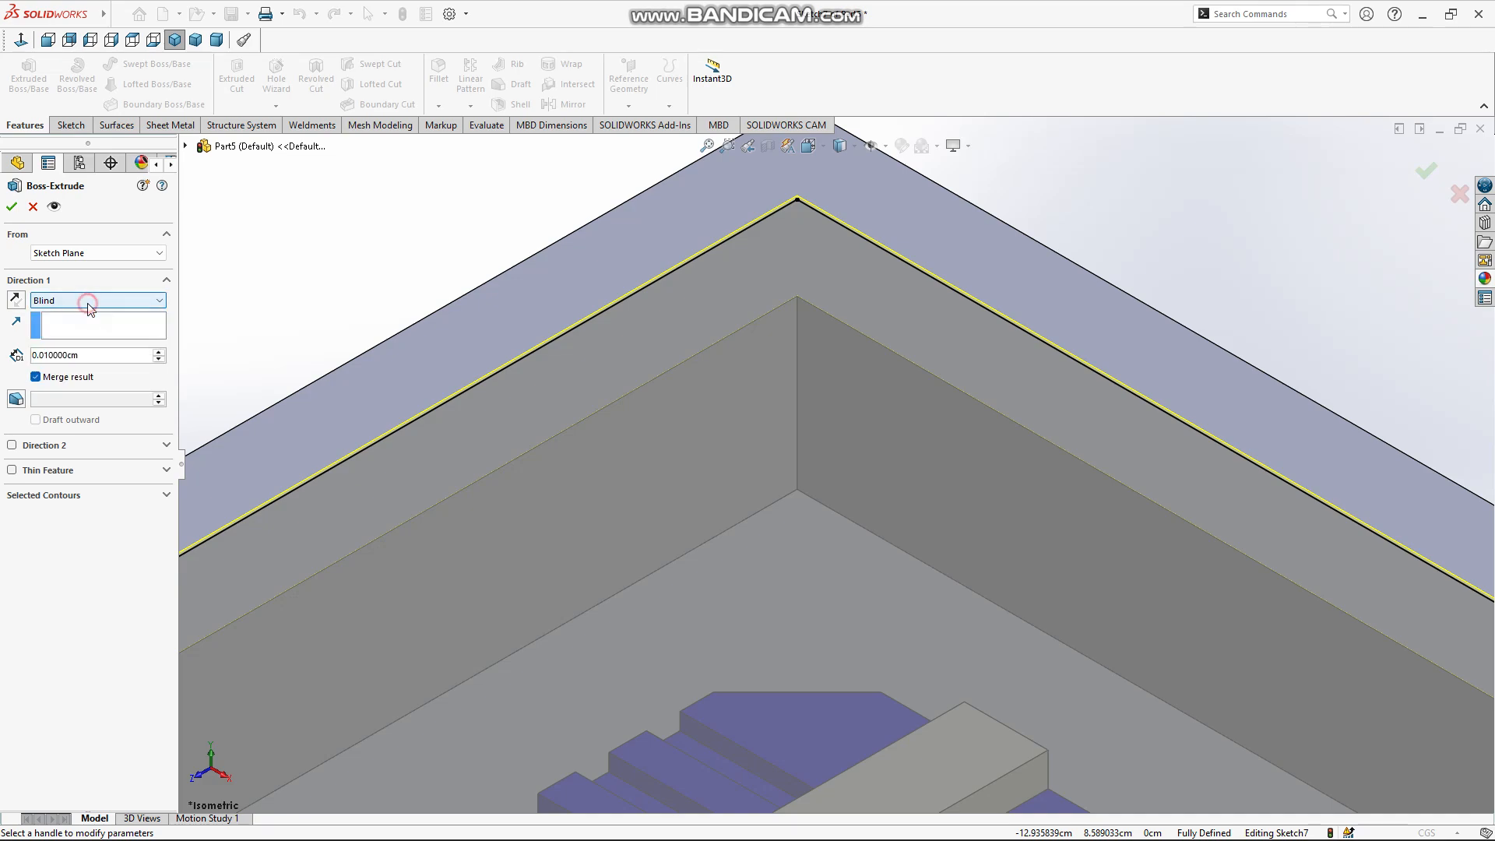
# Start the extrusion at a 0.1 cm offset from the sketch plane, reversed down into the frame, and create the merged cover sheet
pyautogui.click(99, 254)
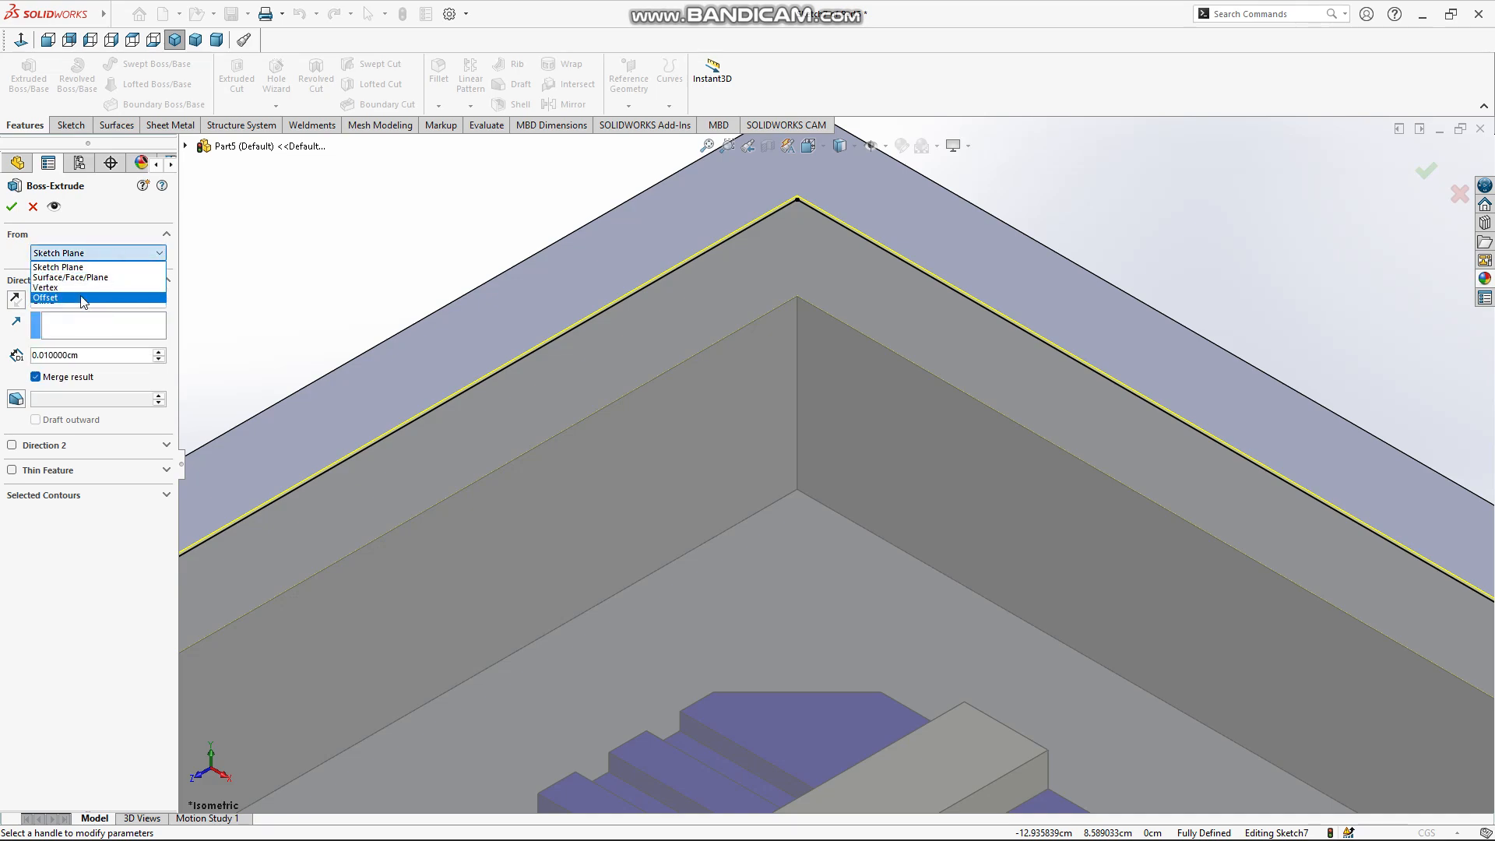
pyautogui.click(81, 297)
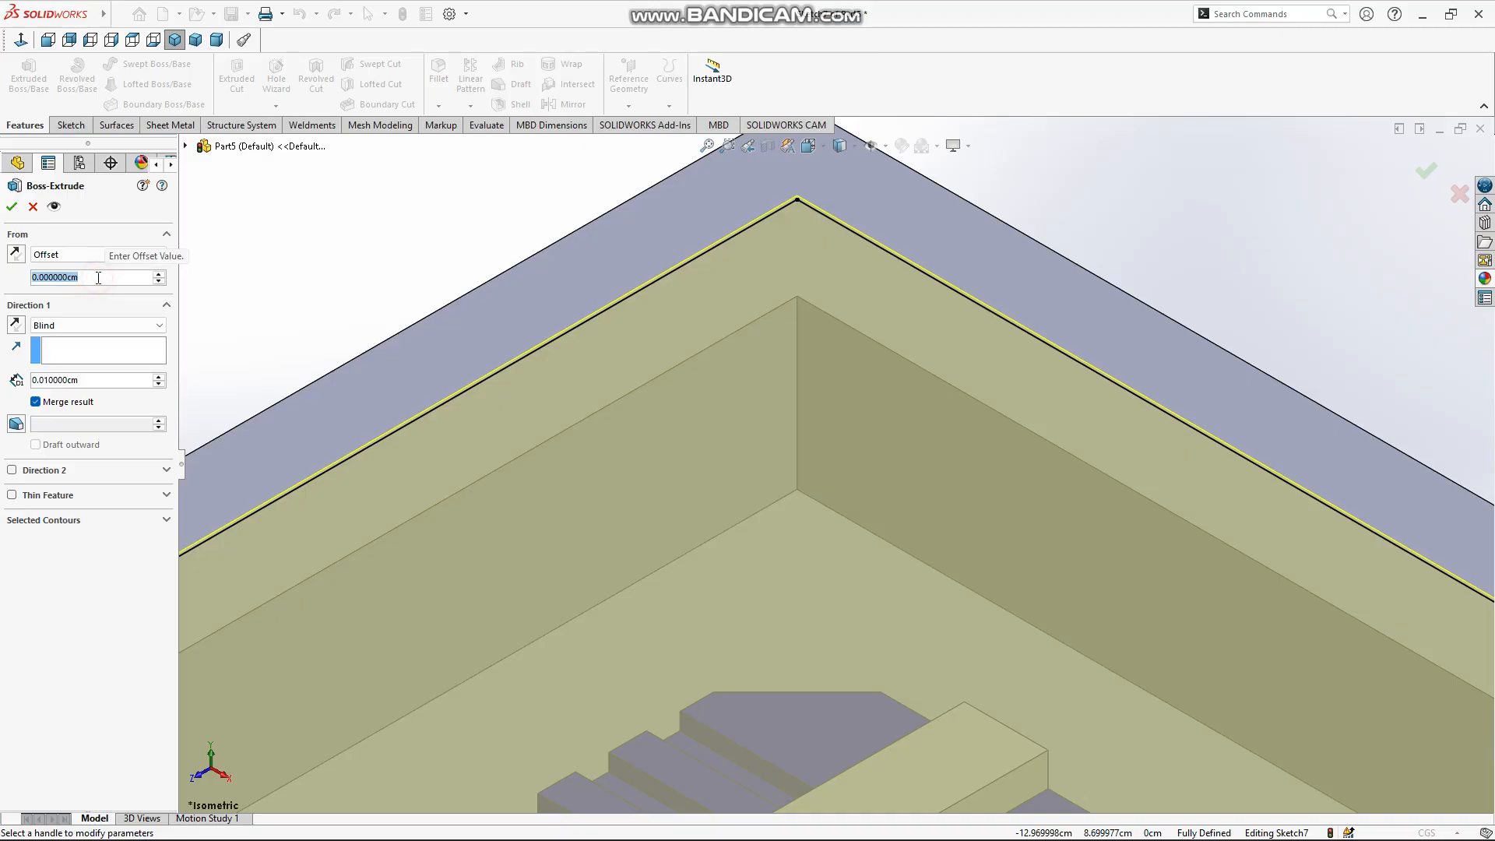
pyautogui.write('0.1')
pyautogui.press('Return')
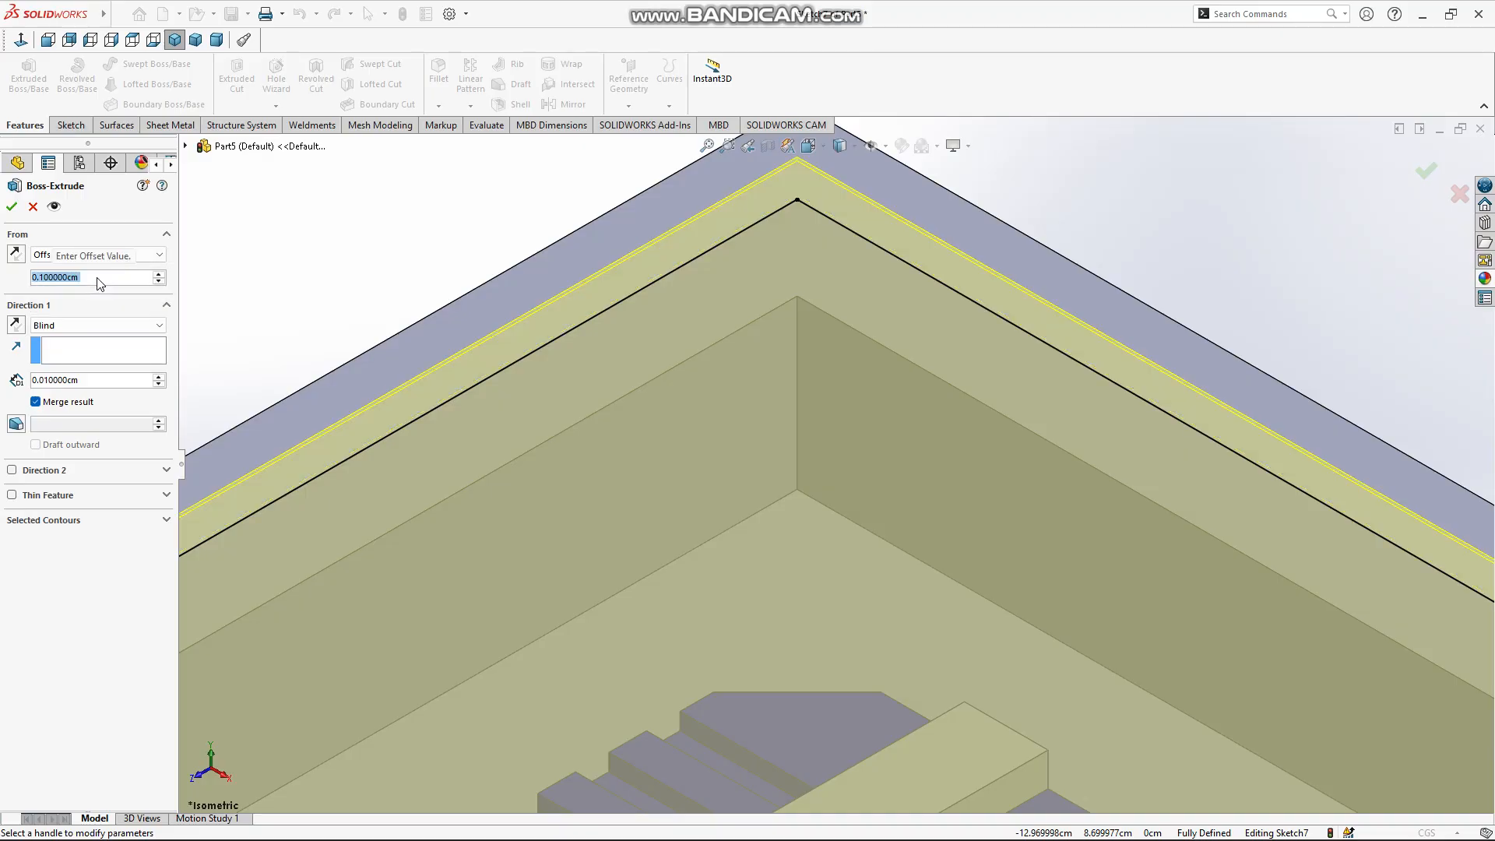
pyautogui.moveTo(446, 377); pyautogui.dragTo(756, 407, button='middle')
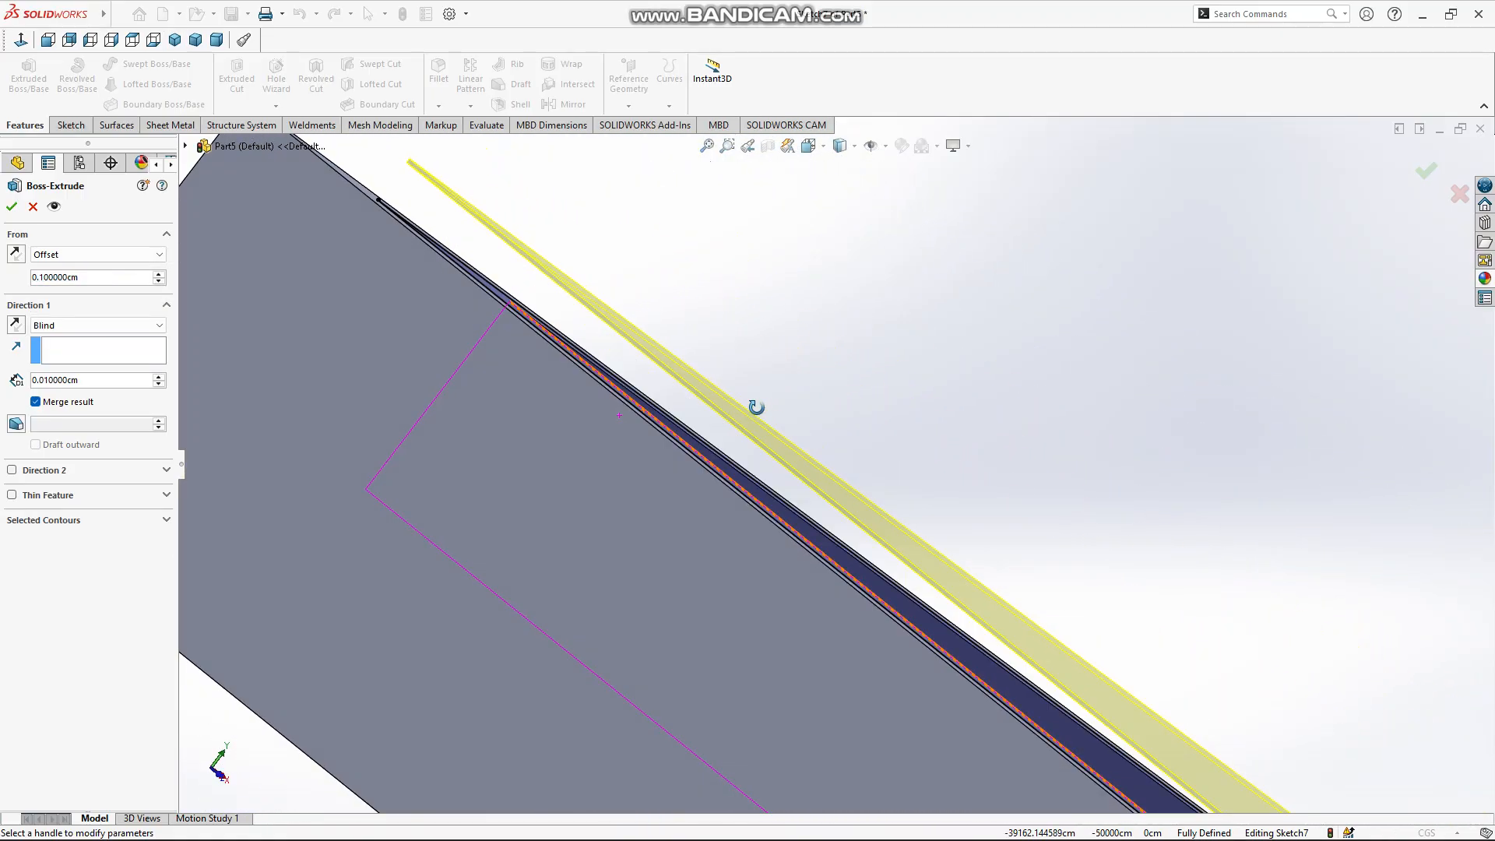
pyautogui.click(19, 256)
pyautogui.moveTo(538, 322); pyautogui.dragTo(491, 232, button='middle')
pyautogui.scroll(6, 688, 413)
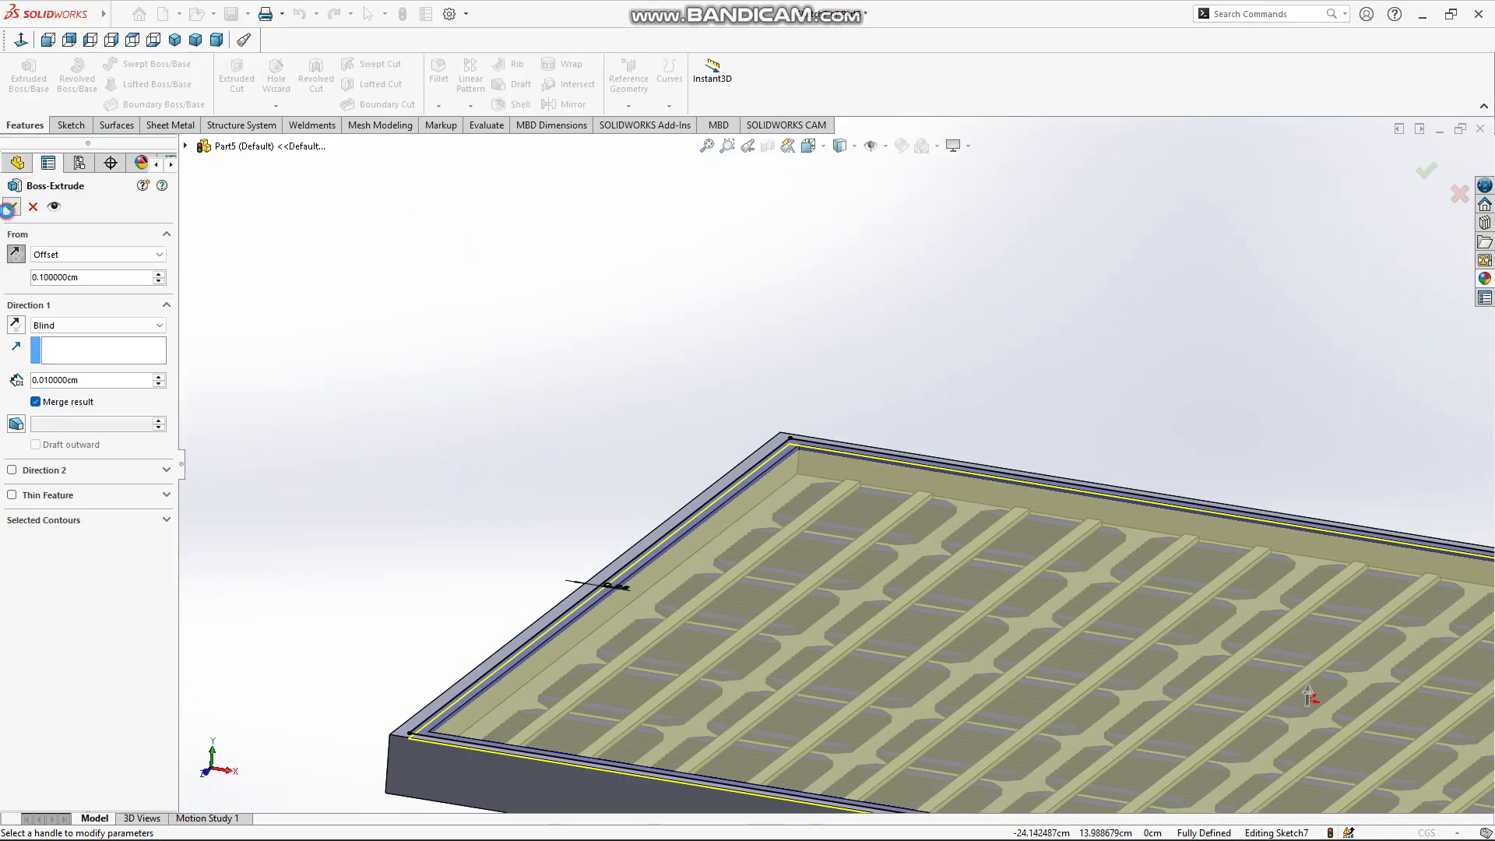
pyautogui.click(10, 206)
pyautogui.press('z')
pyautogui.moveTo(1059, 606); pyautogui.dragTo(1043, 685, button='middle')
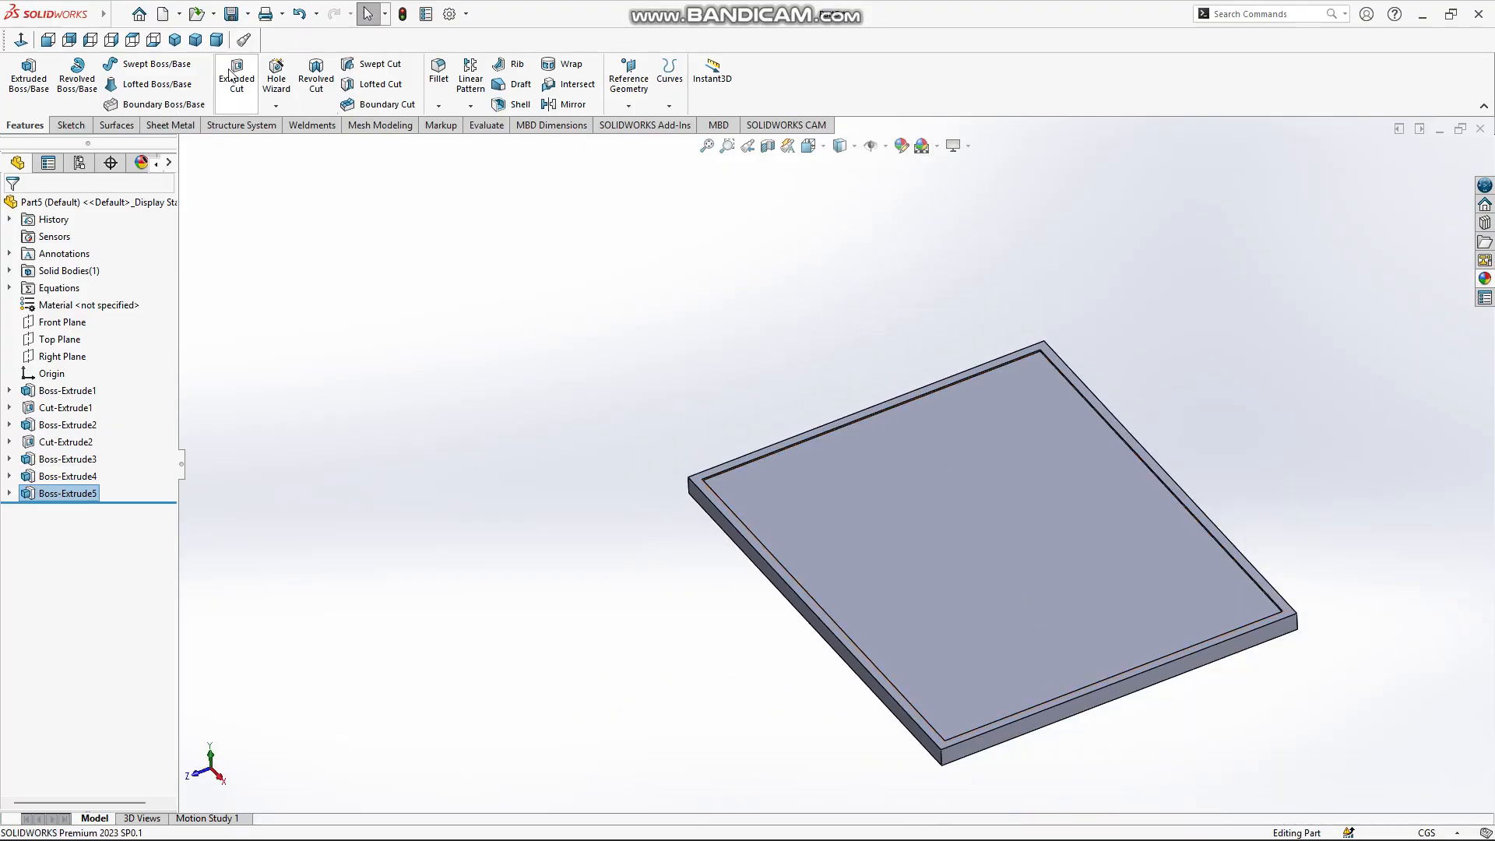
pyautogui.click(174, 40)
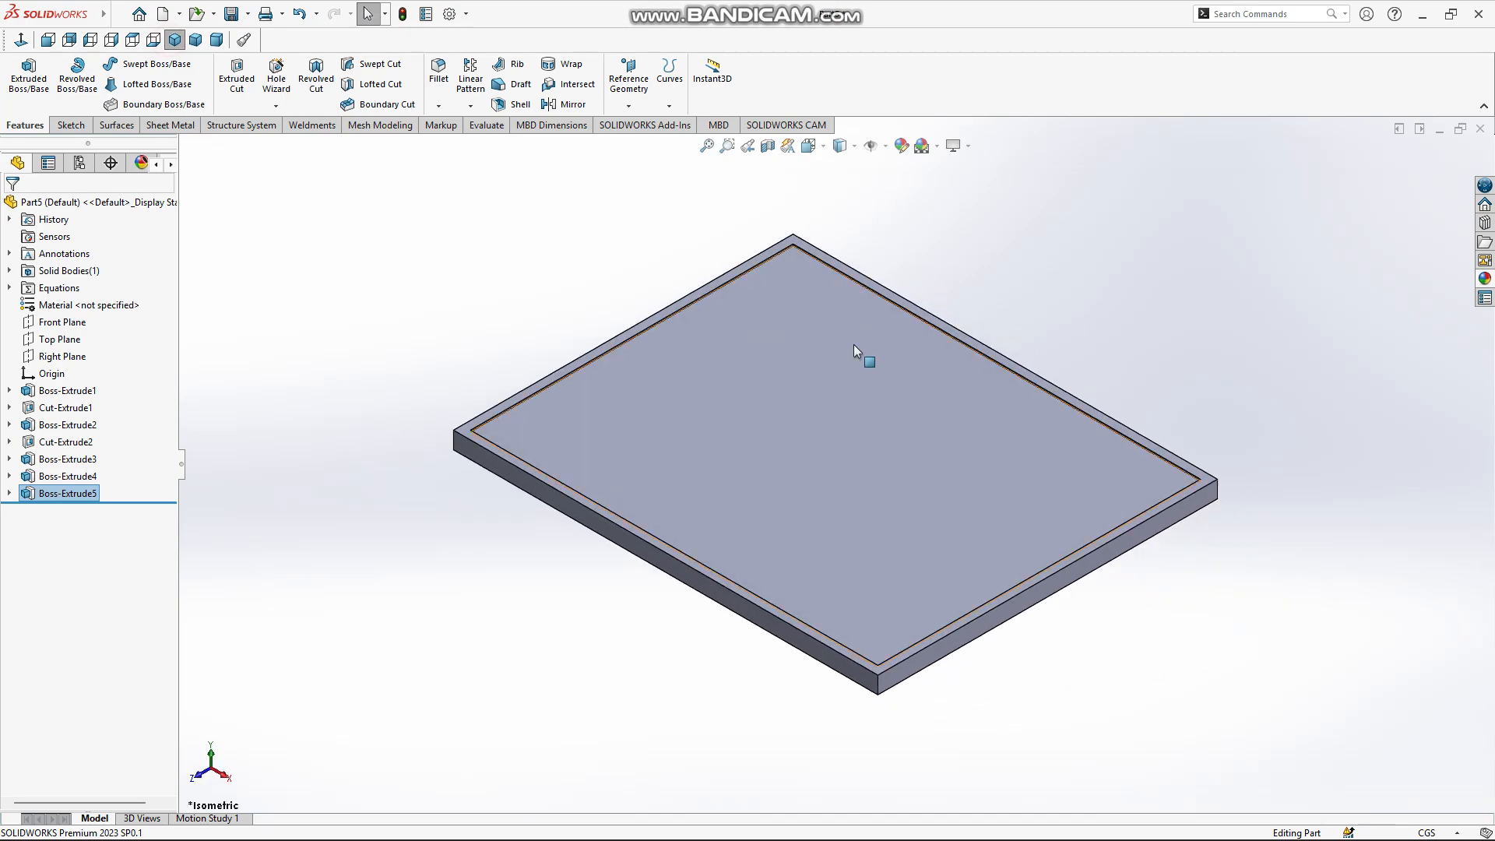
# Apply the clear glass appearance from the glossy glass group to the thin cover sheet
pyautogui.click(903, 147)
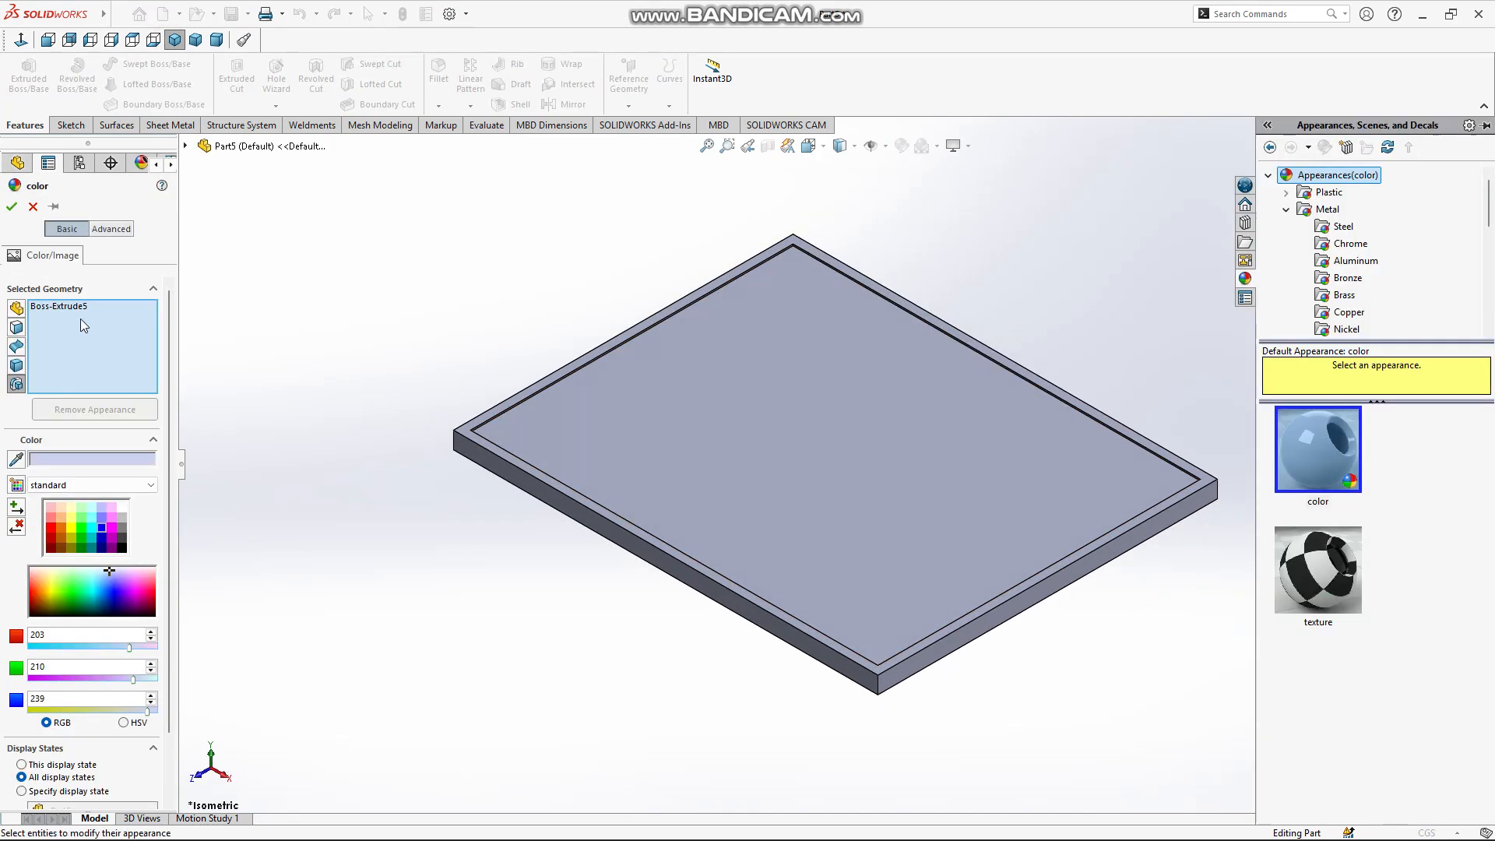
pyautogui.click(1287, 209)
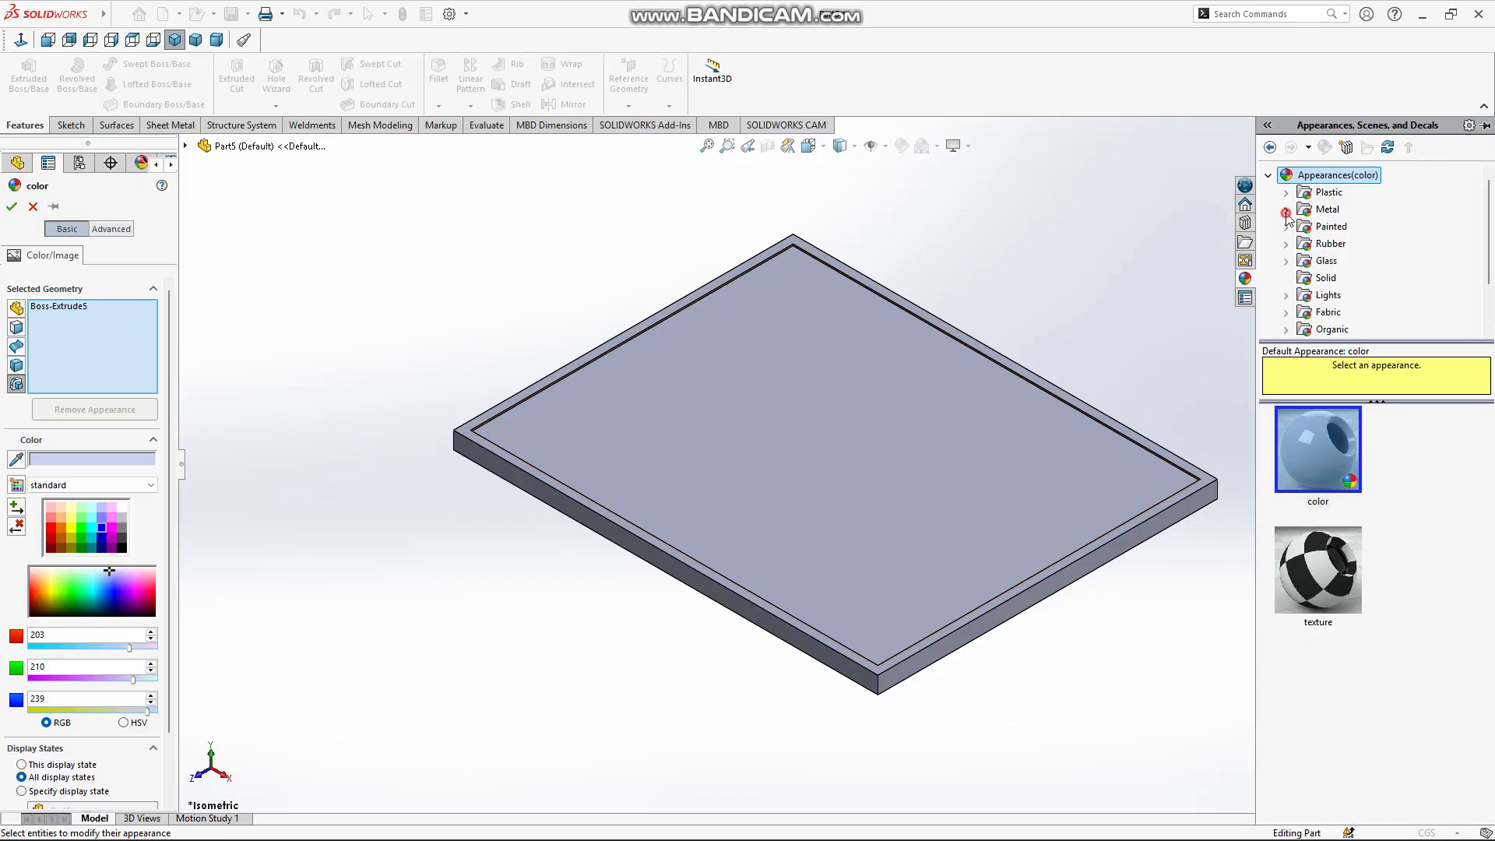
pyautogui.click(1286, 262)
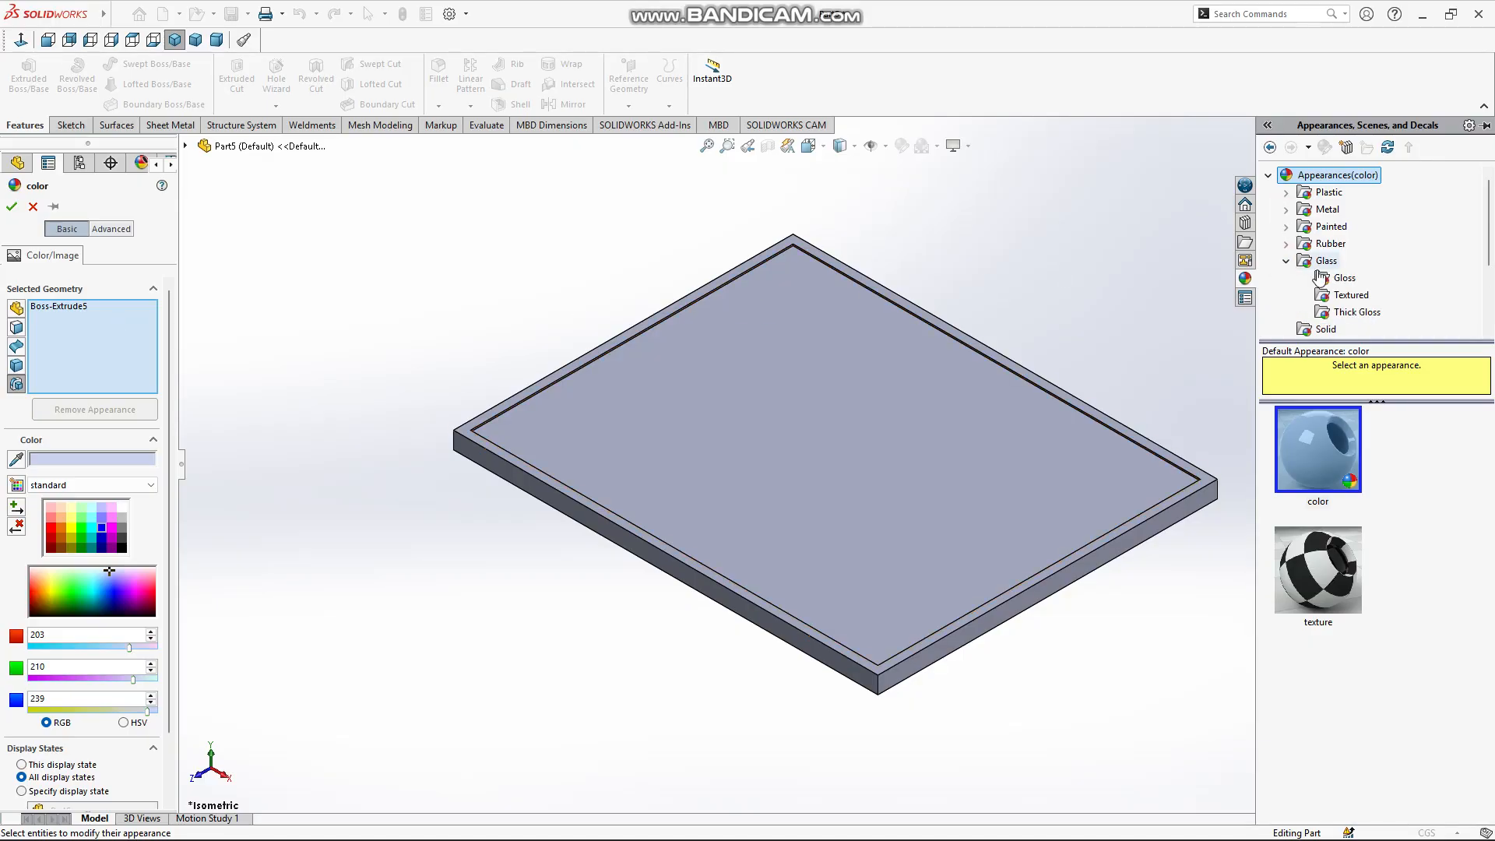
pyautogui.click(1349, 278)
pyautogui.click(1325, 449)
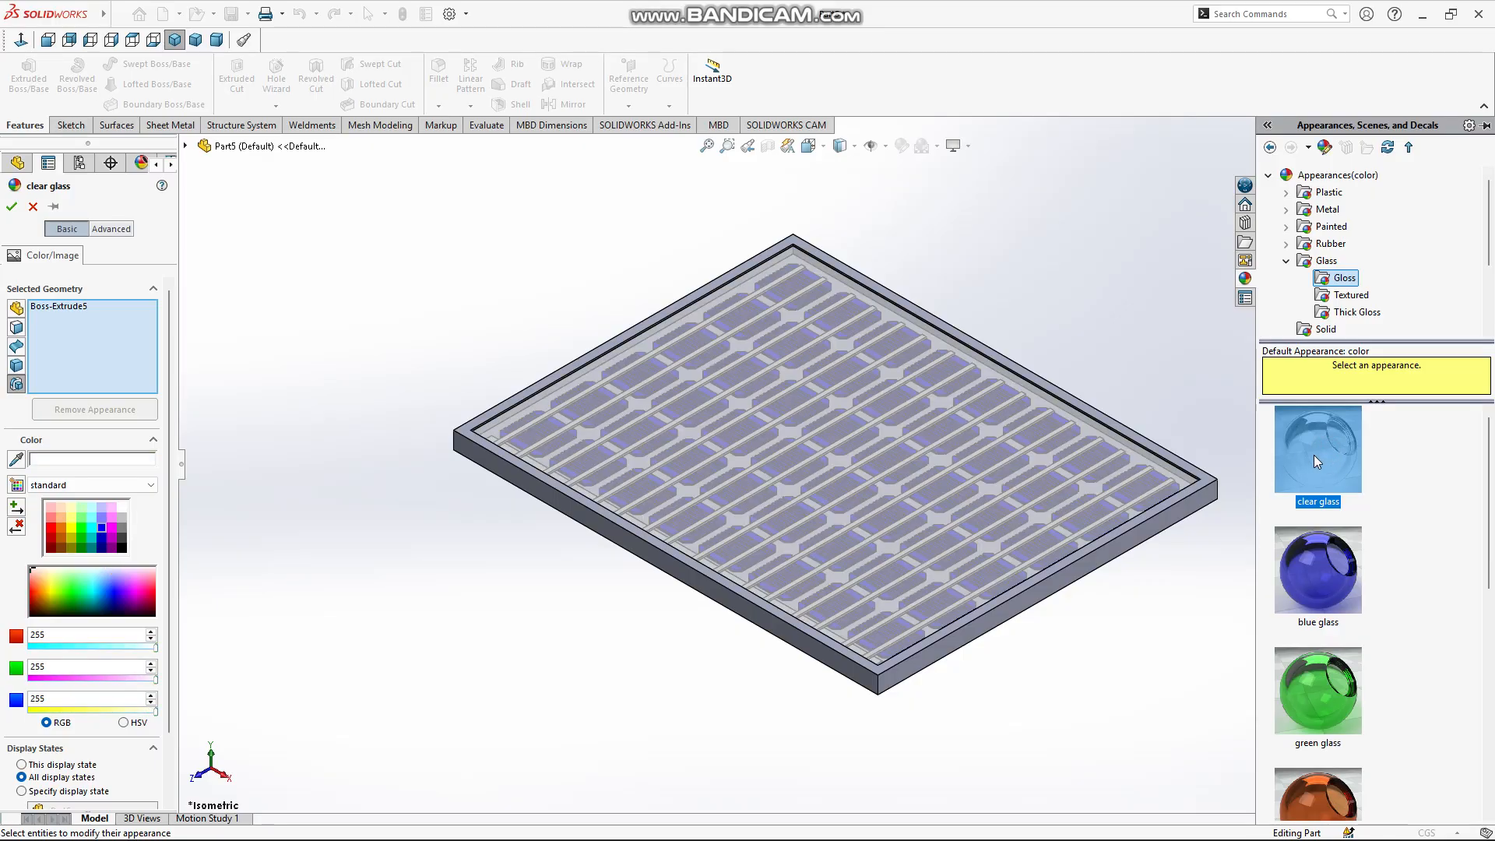
pyautogui.click(12, 207)
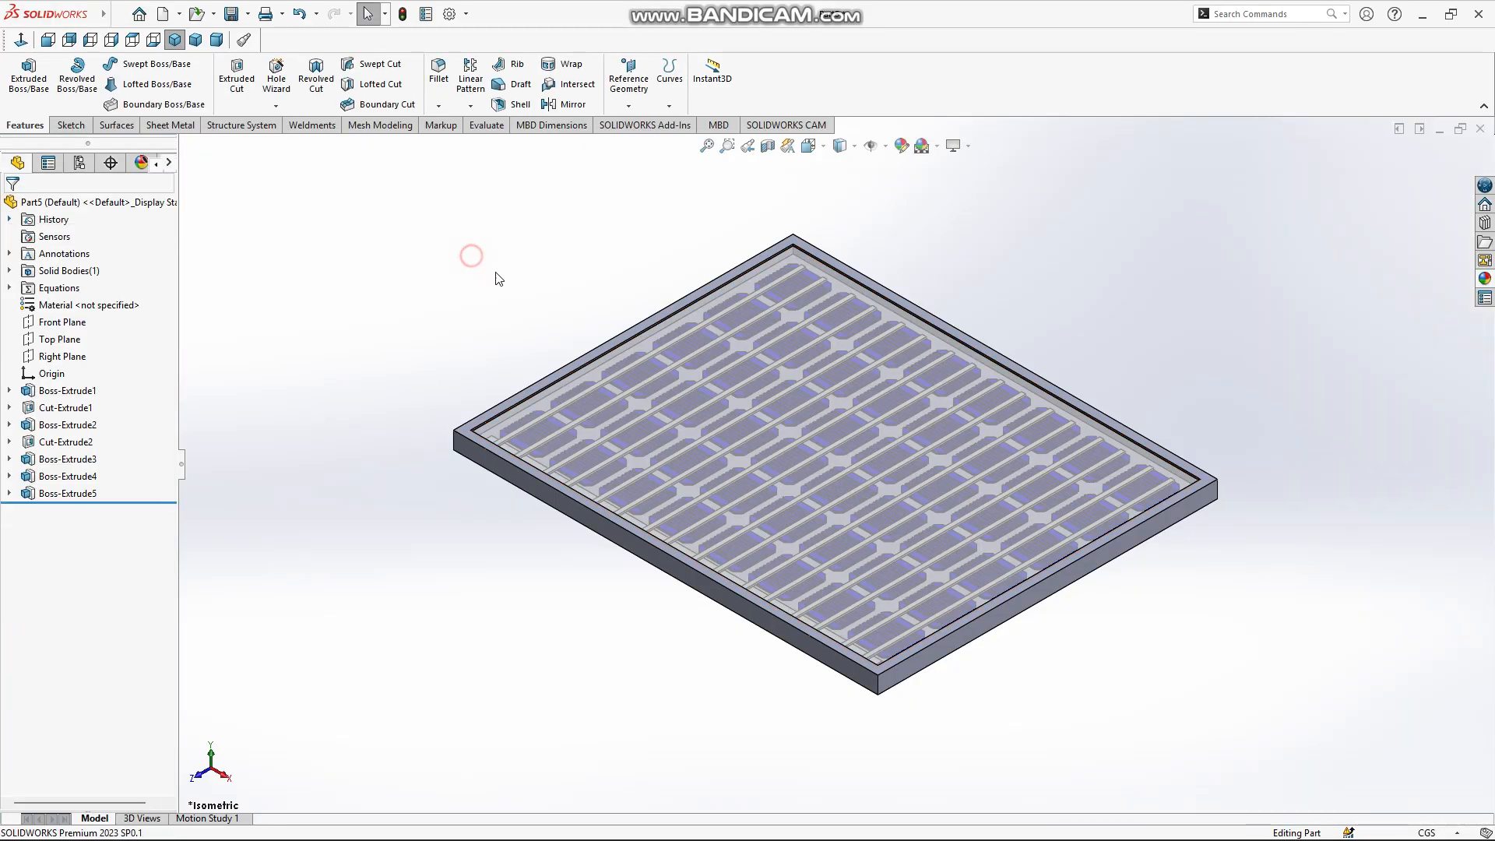
pyautogui.moveTo(797, 434); pyautogui.dragTo(904, 400, button='middle')
pyautogui.scroll(-3, 914, 406)
pyautogui.moveTo(650, 514); pyautogui.dragTo(675, 543, button='middle')
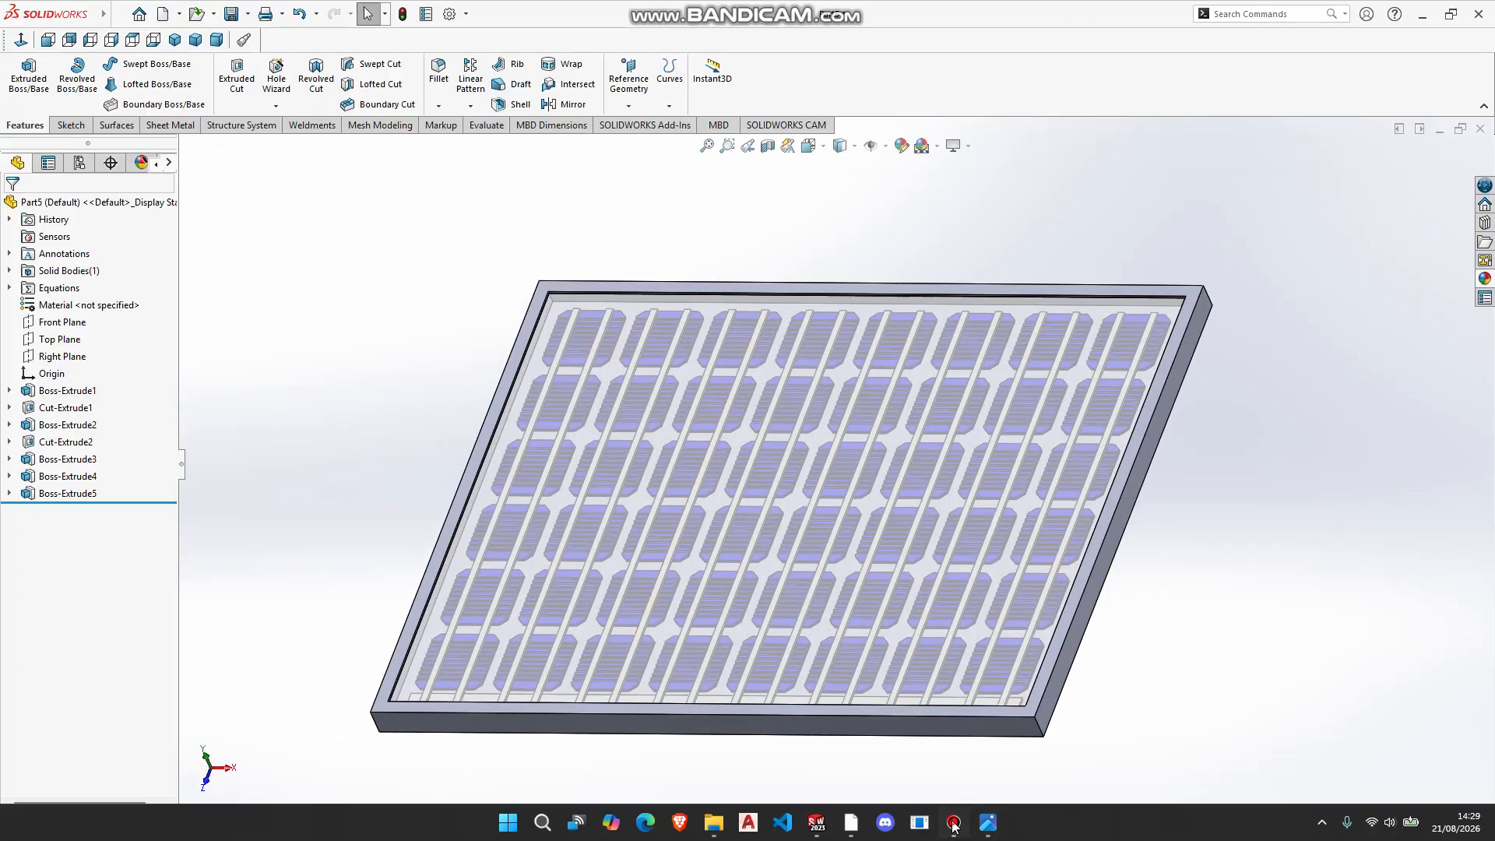